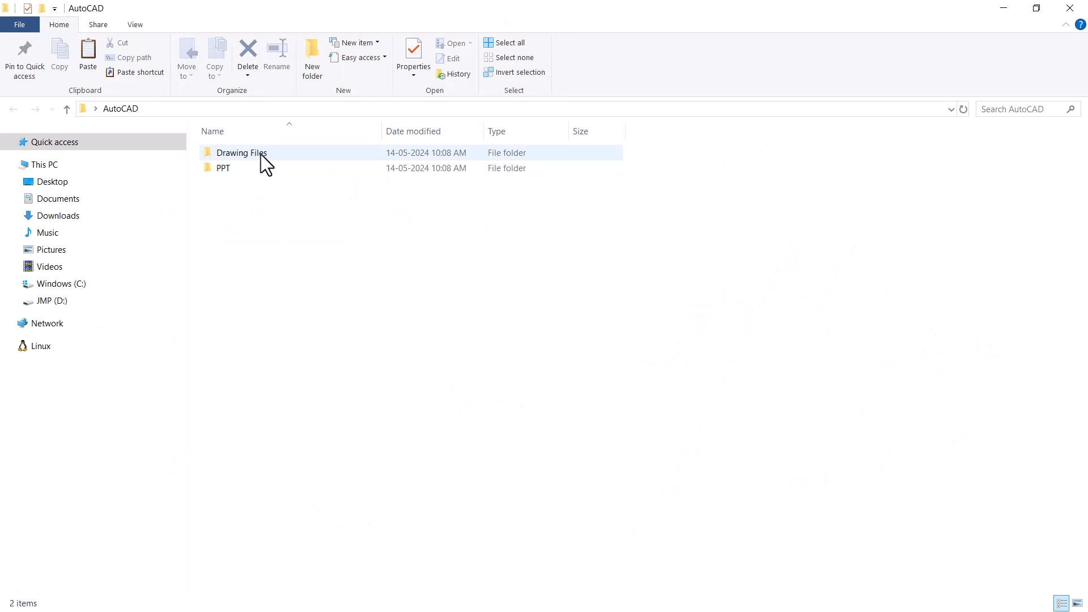
Open M2_Practice_Lines.dwg from the DT-1 folder of Module-2 Drawing Tools in Drawing Files.
double_click(261, 154)
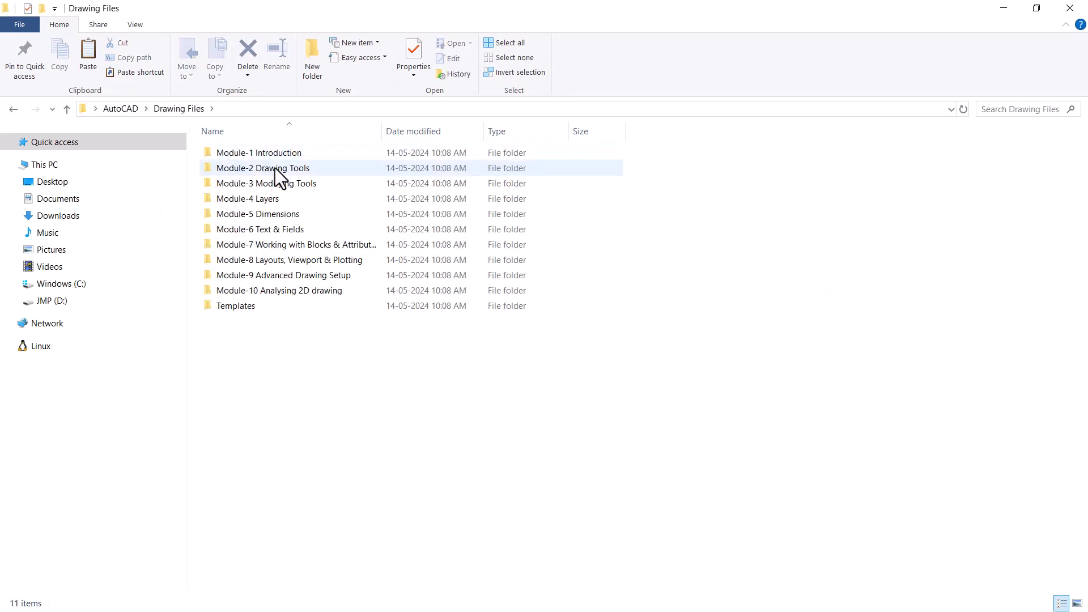
double_click(274, 168)
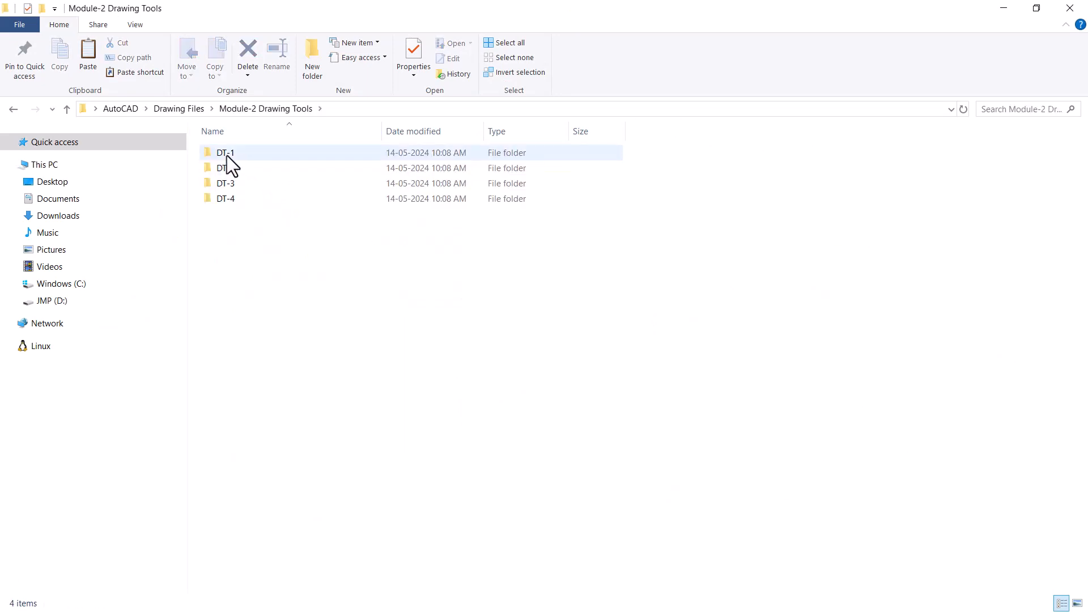
double_click(226, 155)
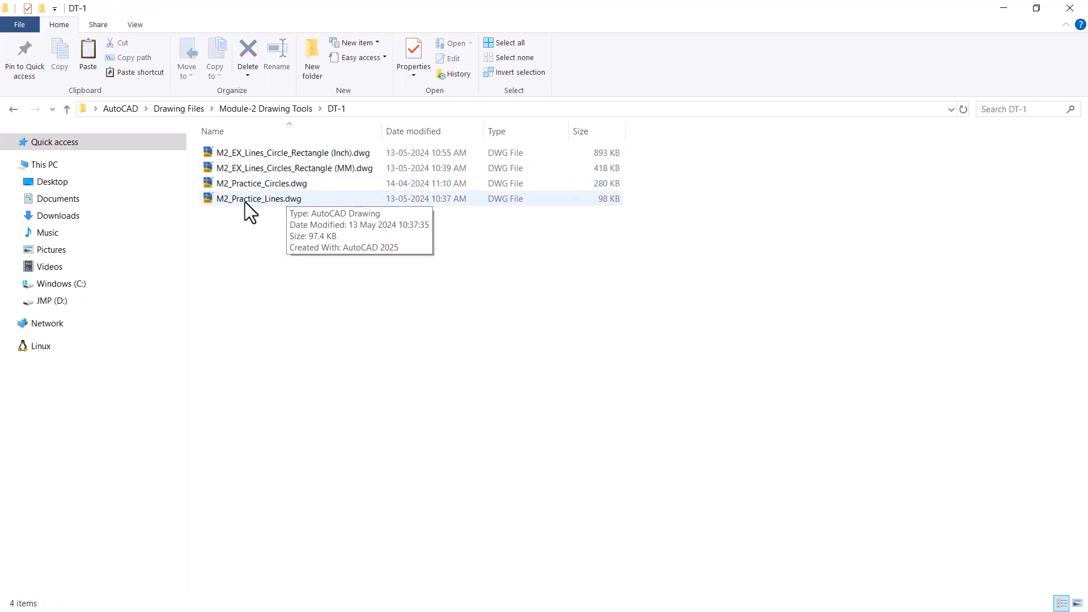
left_click(275, 202)
right_click(275, 202)
left_click(296, 211)
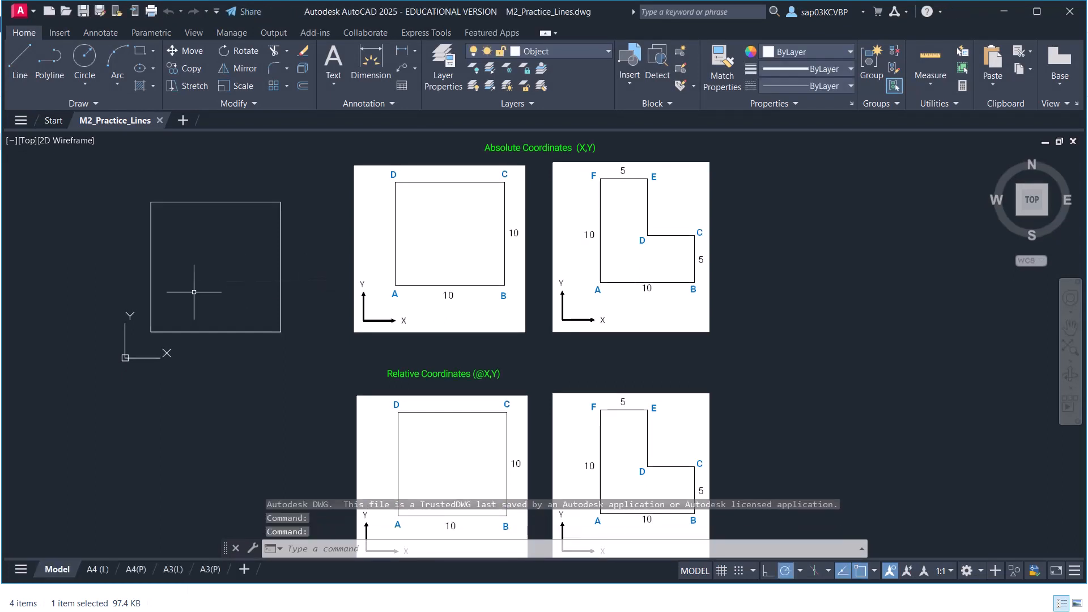
Delete the four lines of the existing square beside the Absolute Coordinates examples.
scroll(207, 286, "up", 2)
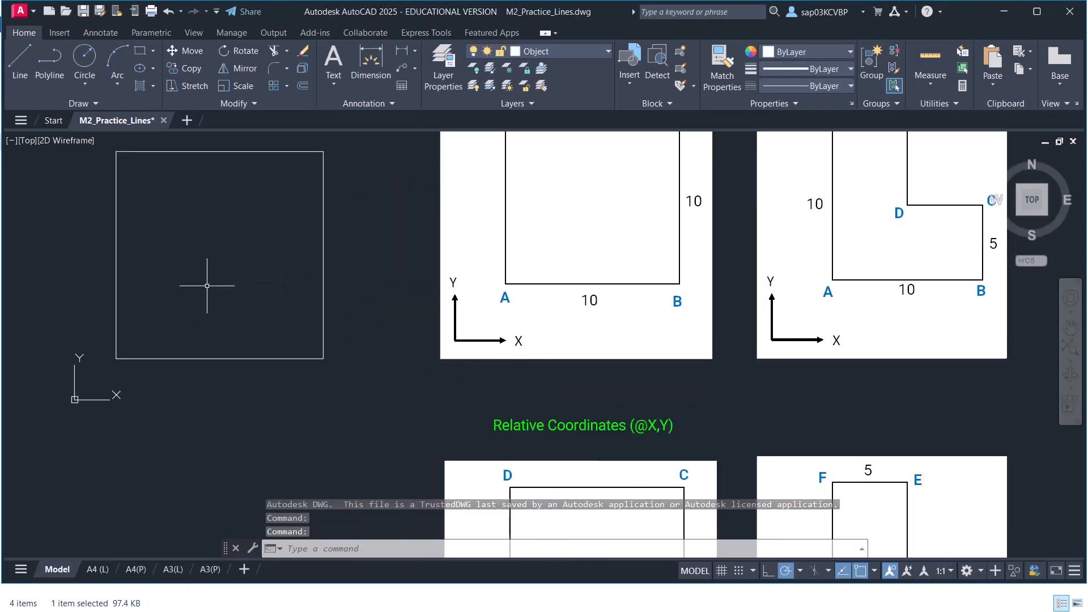
middle_click_drag(277, 288, 293, 393)
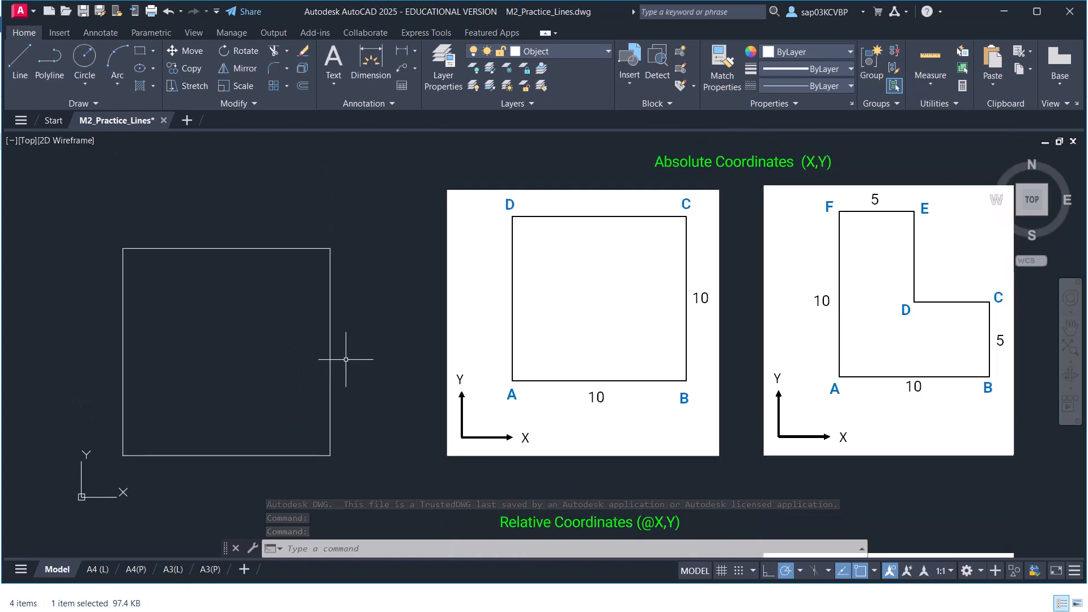
left_click(342, 358)
left_click(308, 379)
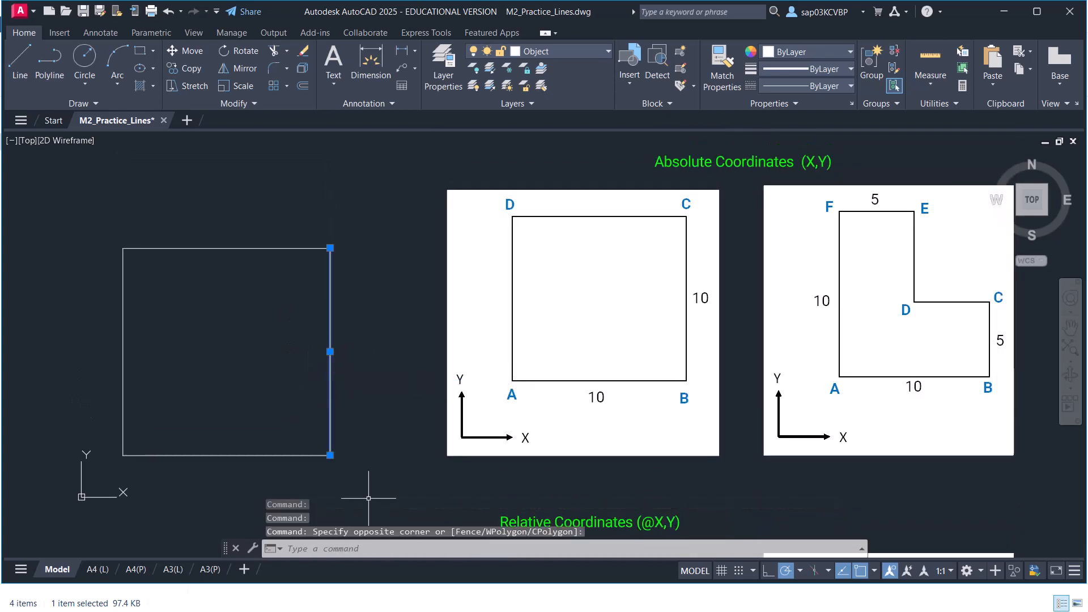
left_click(323, 451)
left_click(93, 214)
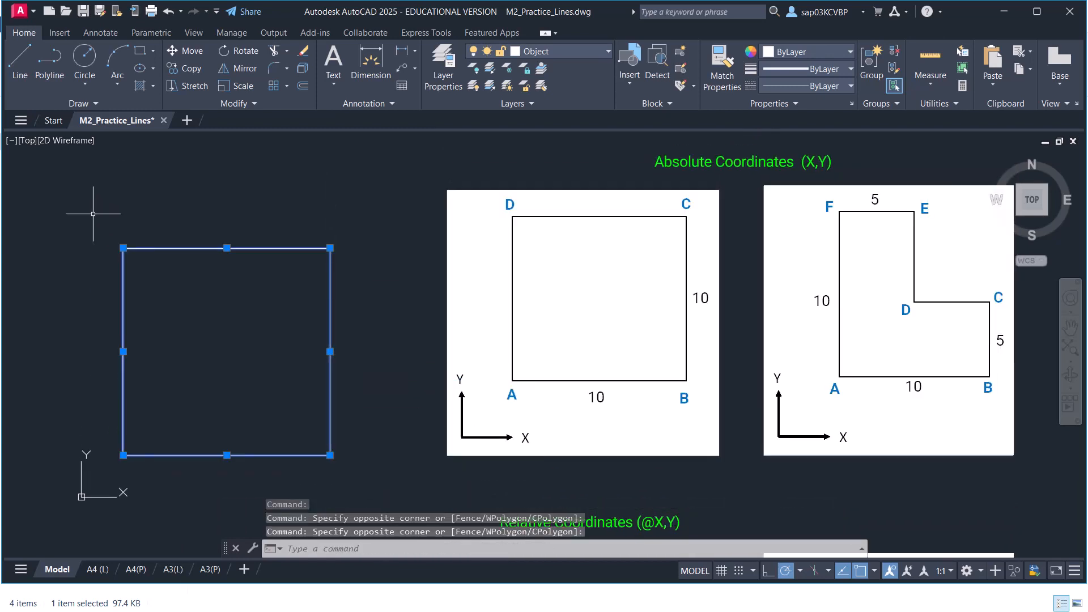
key("Delete")
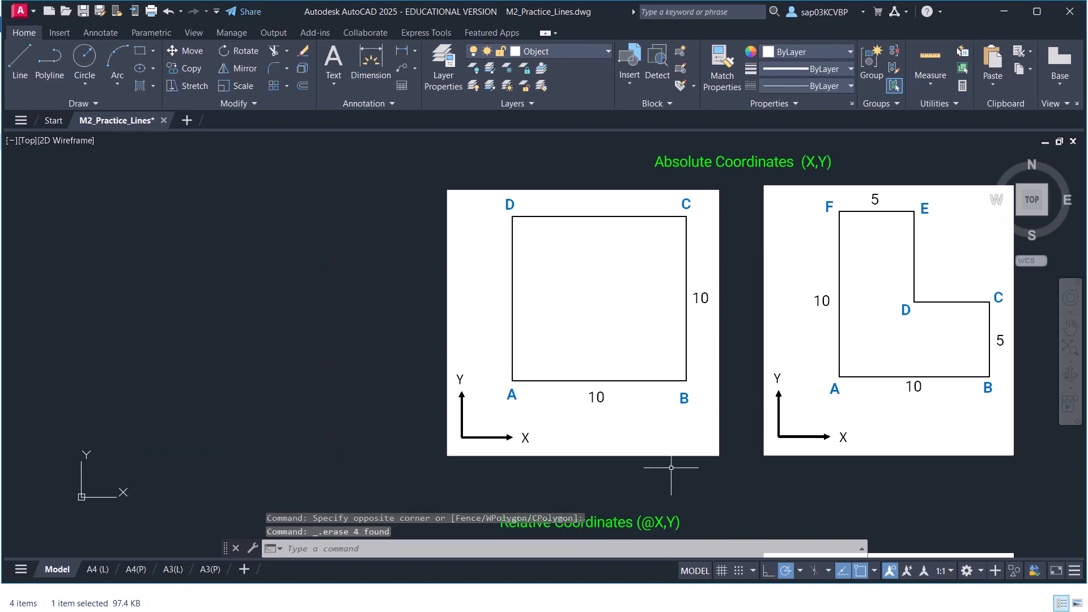
Turn polar tracking off and add the Dynamic Input toggle to the status bar.
key("F10")
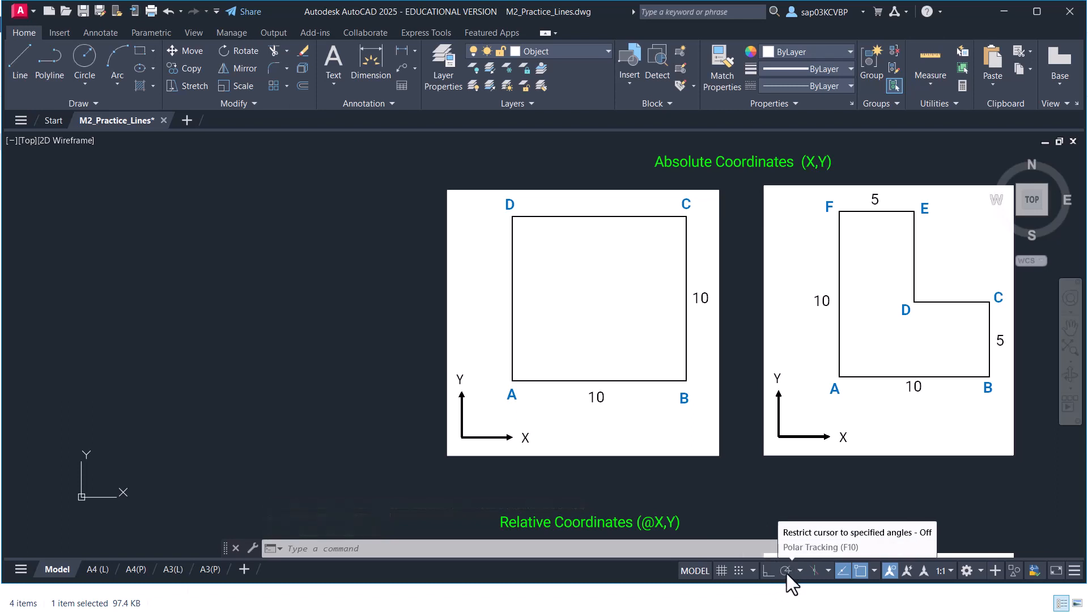
left_click(787, 573)
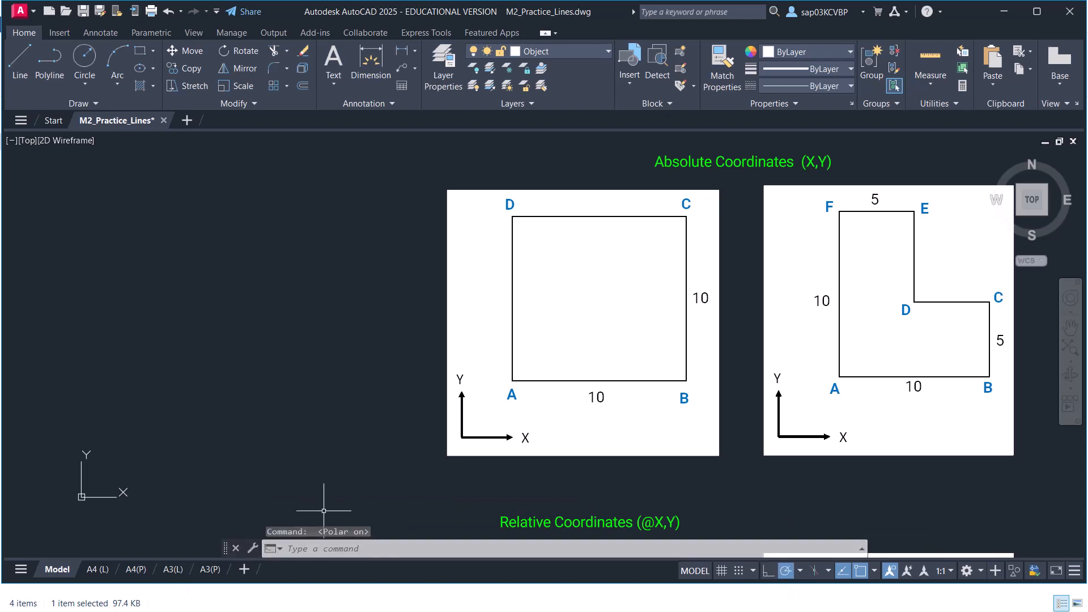
left_click(783, 575)
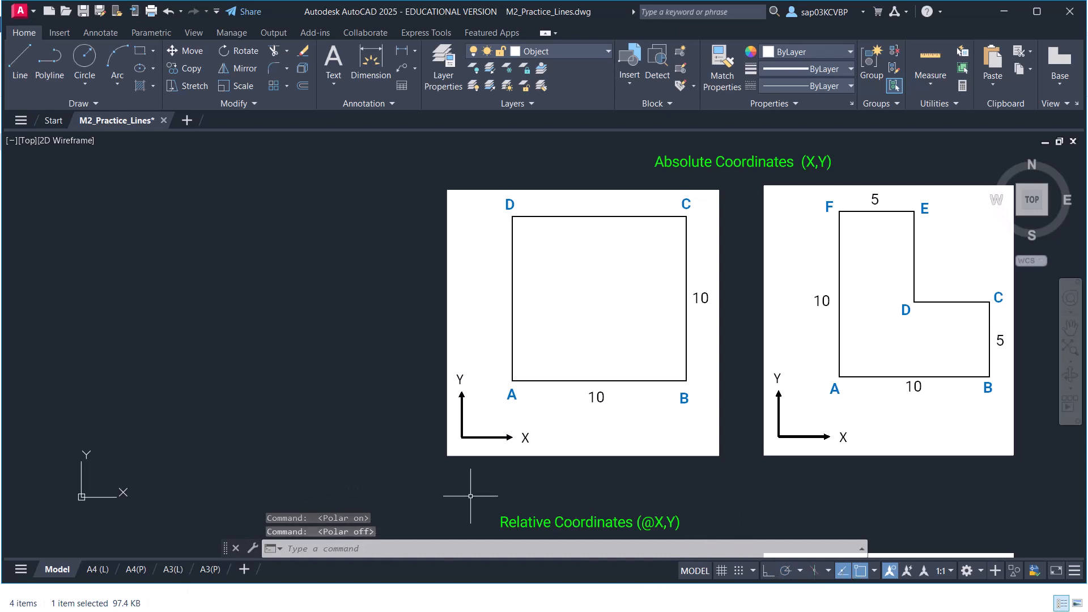
left_click(1076, 571)
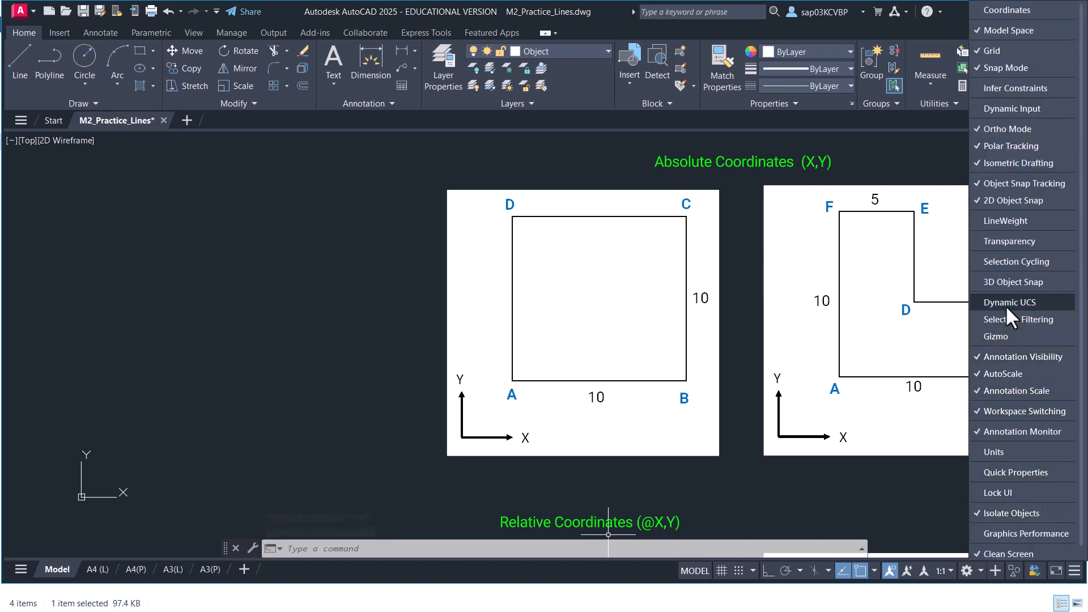
left_click(1015, 108)
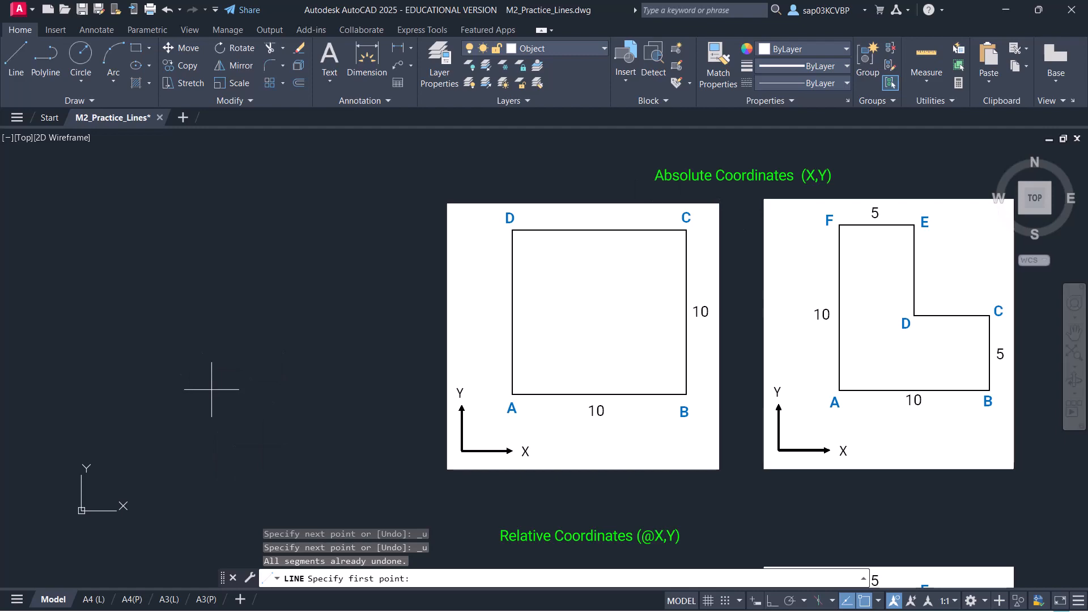
Draw a closed square with the Line command using absolute coordinates 2,2, 12,2, 12,12 and 2,12.
left_click(17, 60)
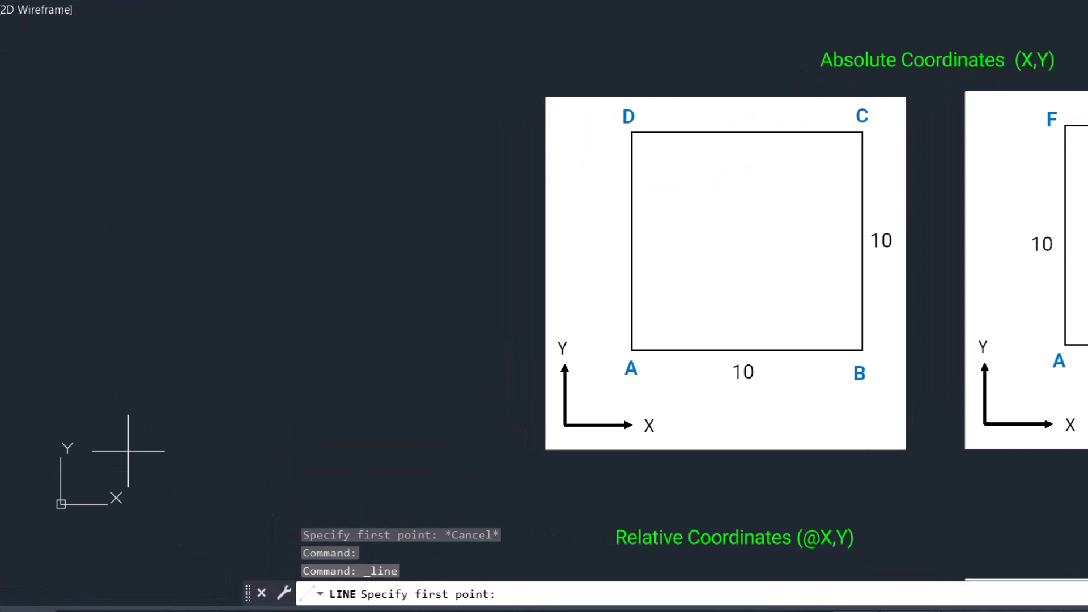
type("2,2")
key("Return")
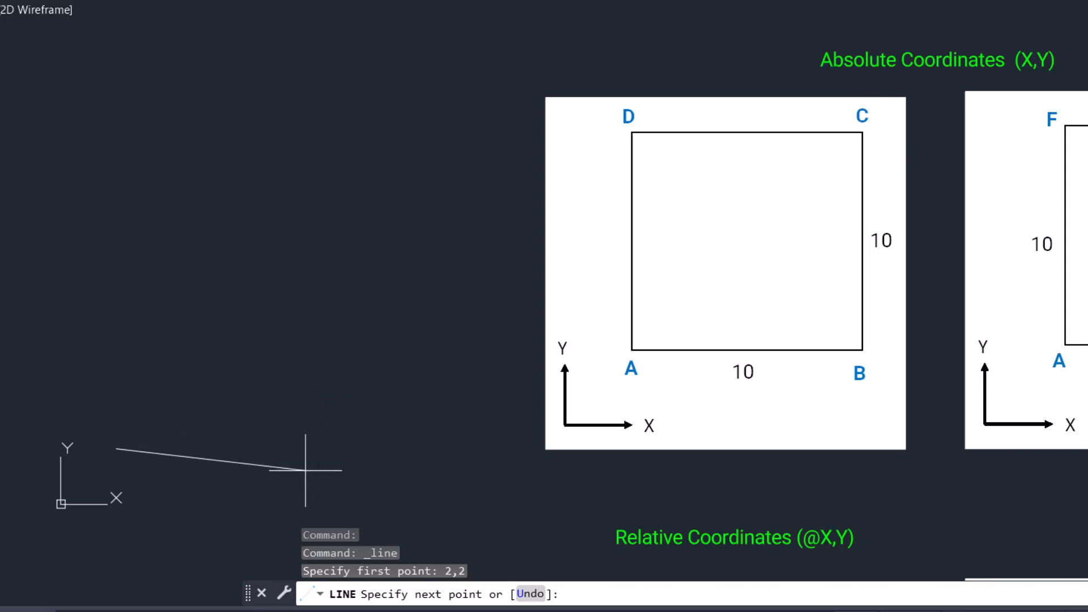
type("12,2")
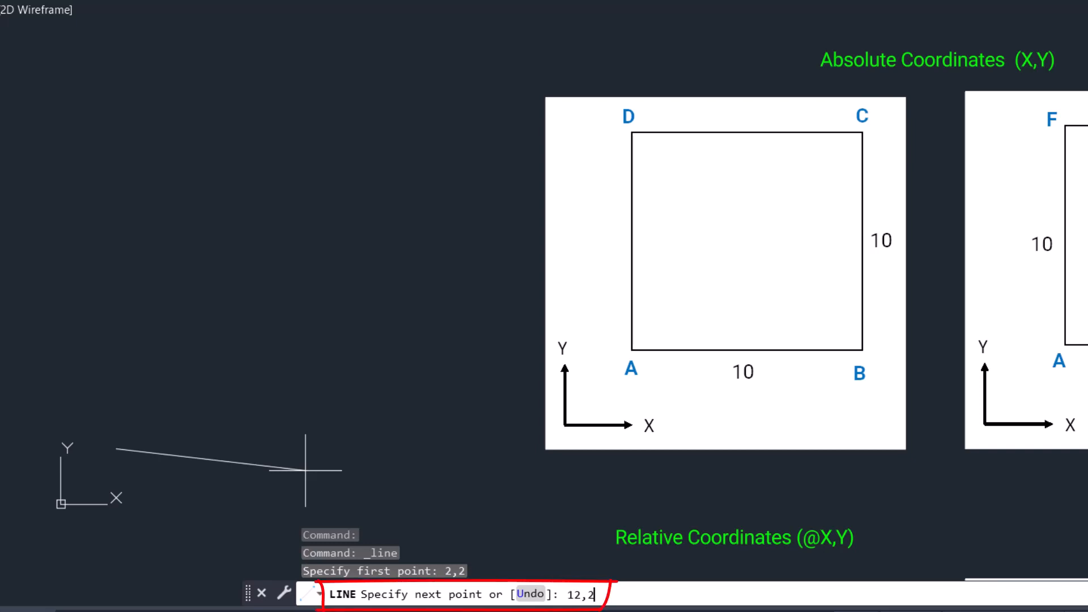
key("Return")
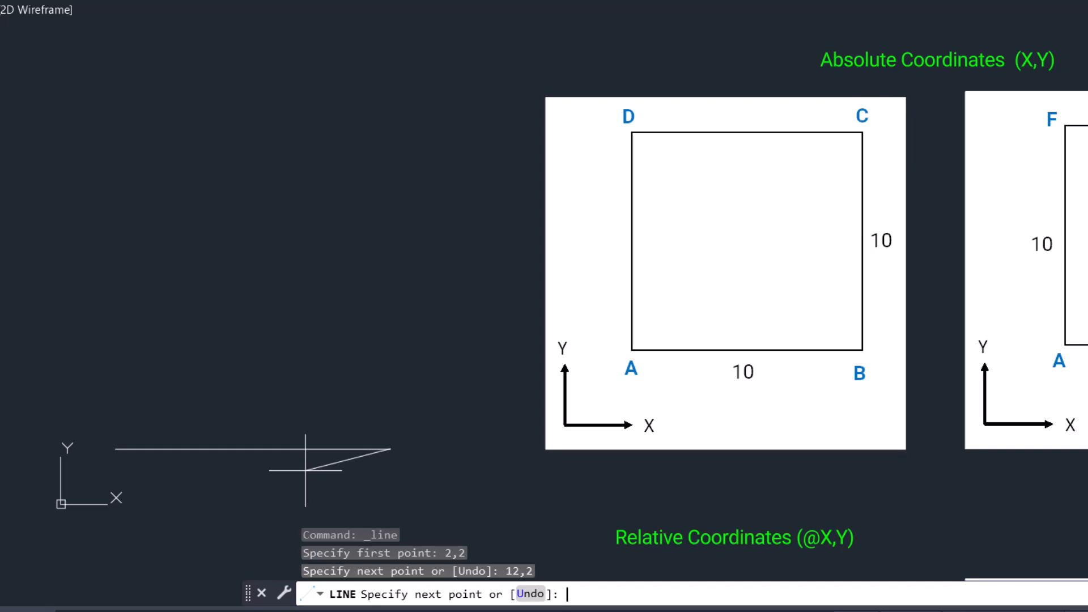
type("12,12")
key("Return")
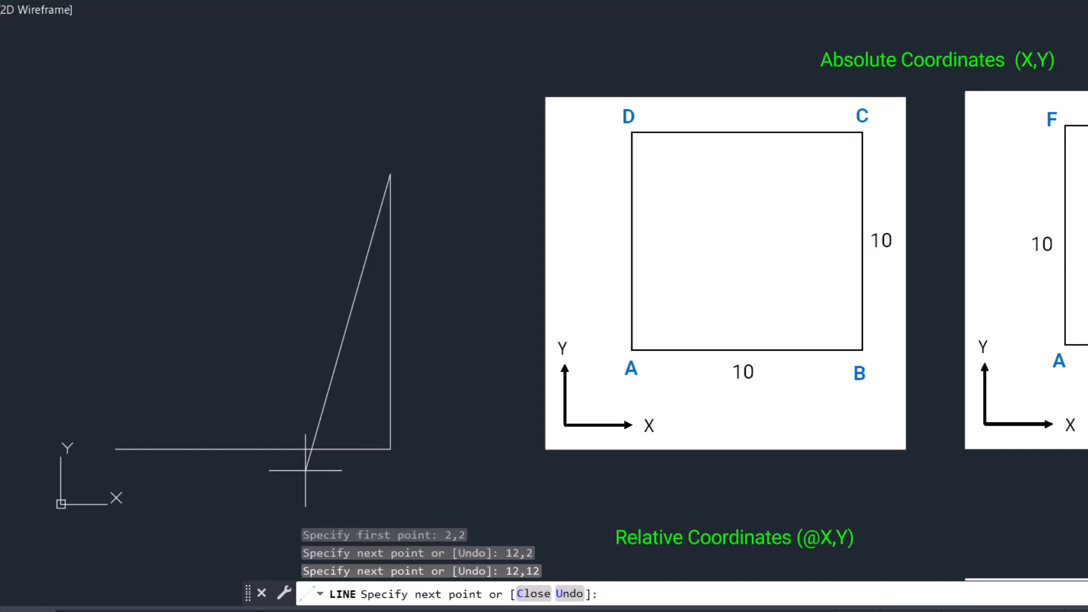
type("2,12")
key("Return")
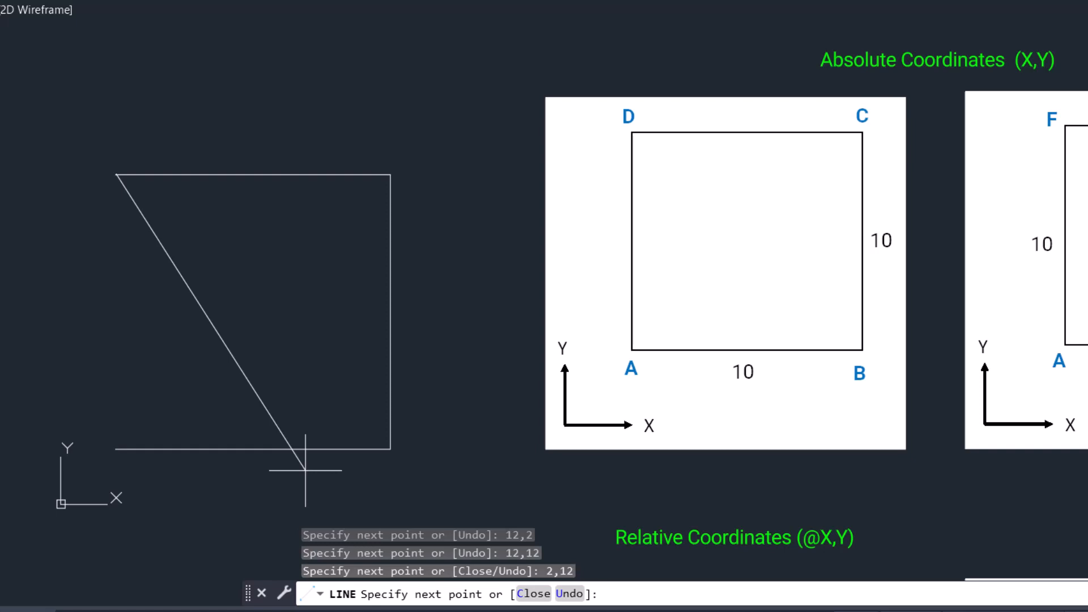
type("c")
key("Return")
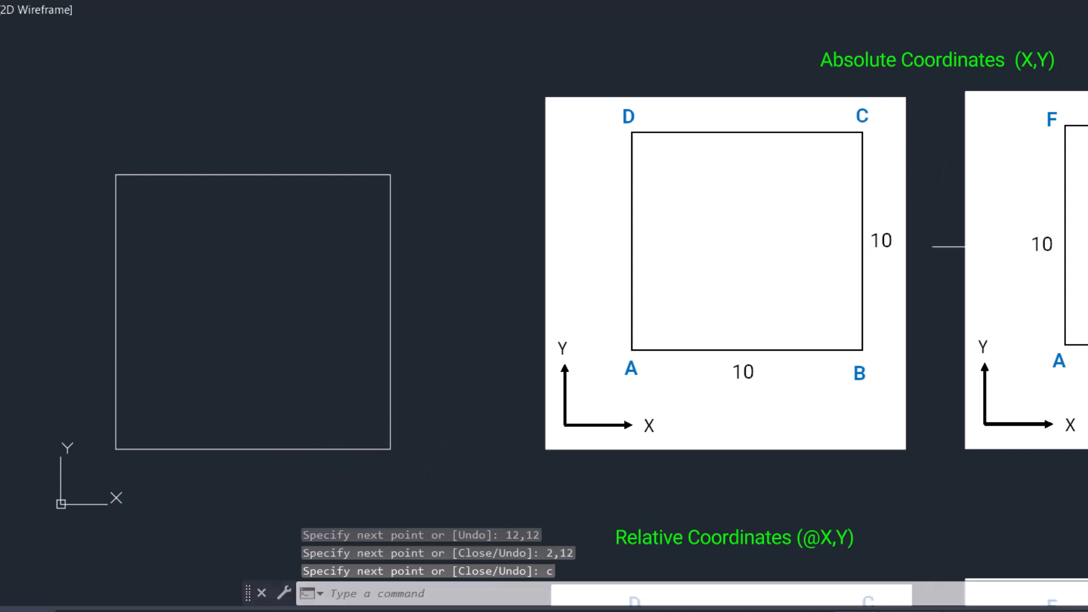
Delete all four lines of the square drawn with absolute coordinates.
left_click(453, 472)
left_click(89, 137)
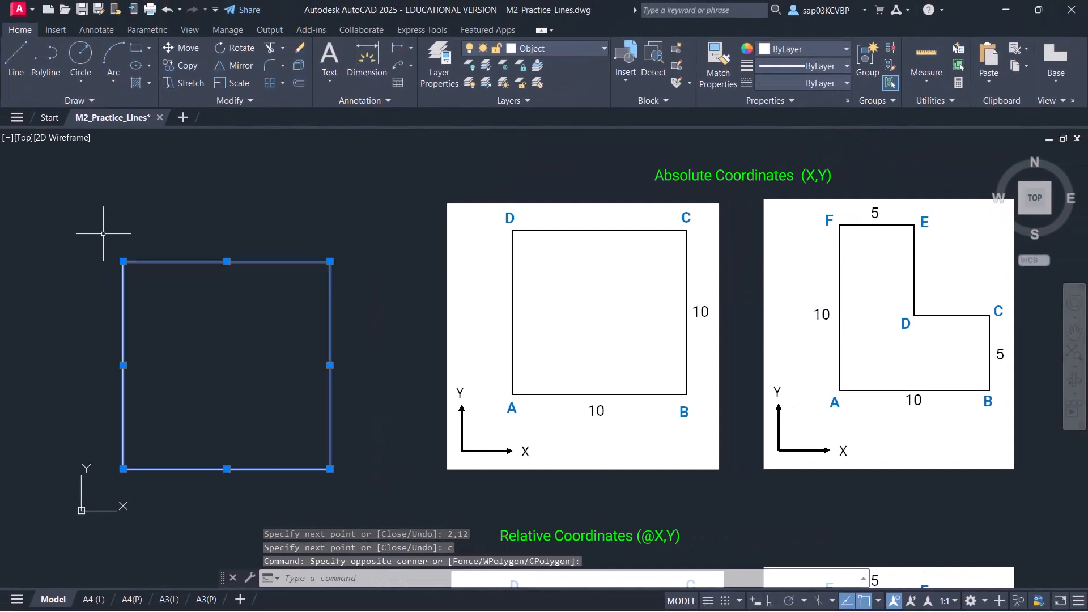
key("Delete")
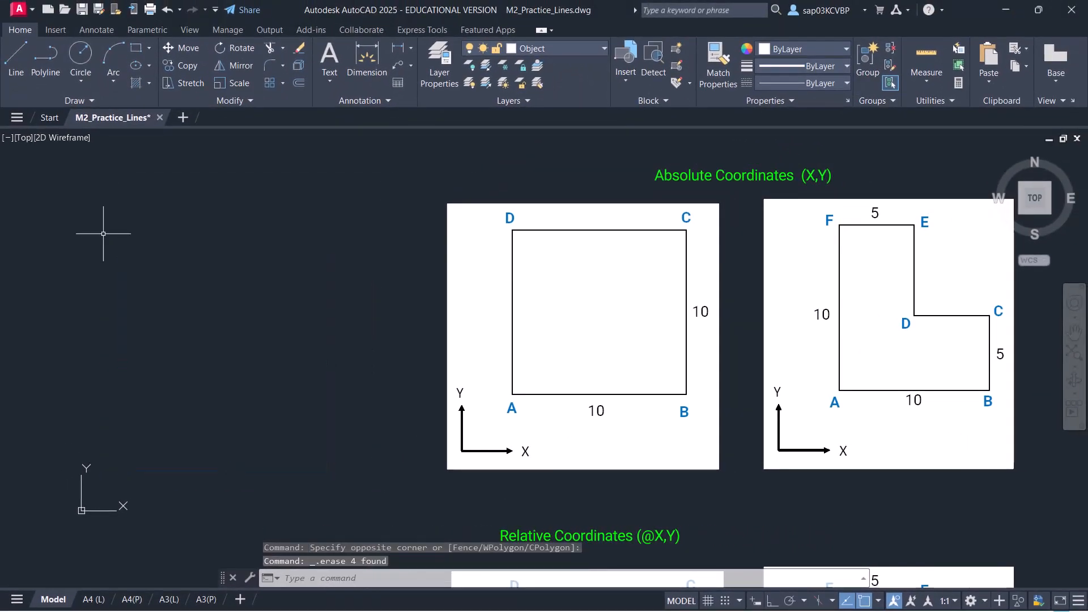
Begin the L-shaped profile with lines from 2,2 to 12,2 and up to 12,7 using absolute coordinates.
type("1")
key("Return")
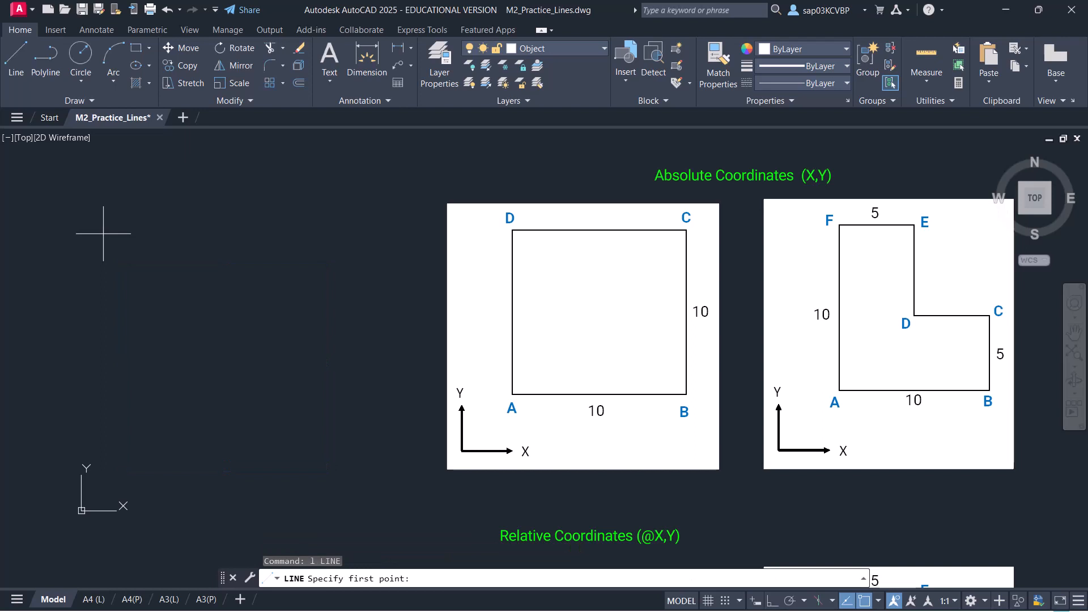
type("2,2")
key("Return")
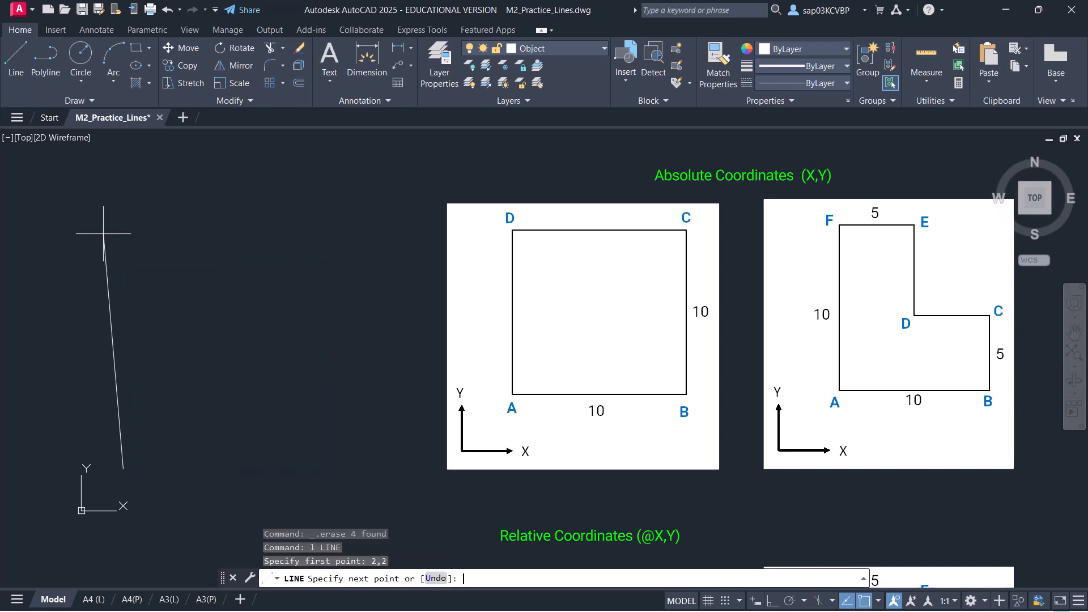
type("12,2")
key("Return")
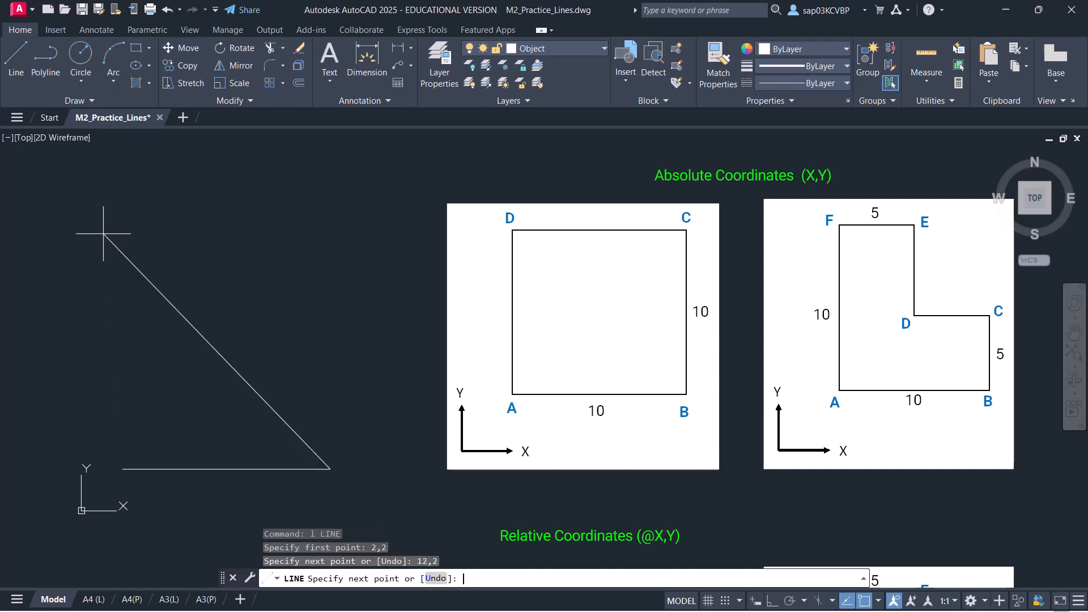
type("12,")
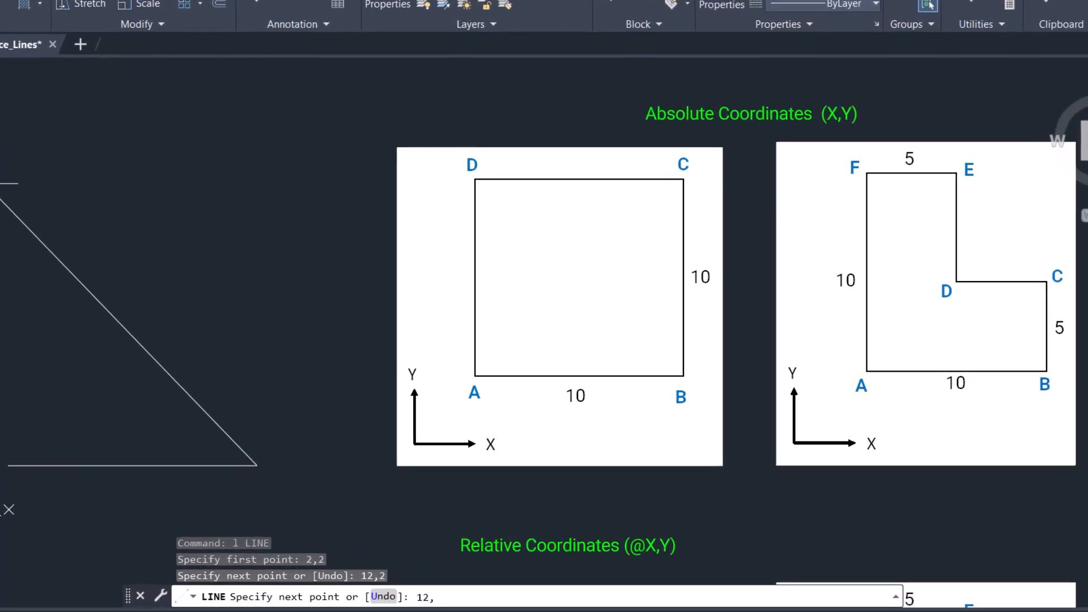
type("7")
key("Return")
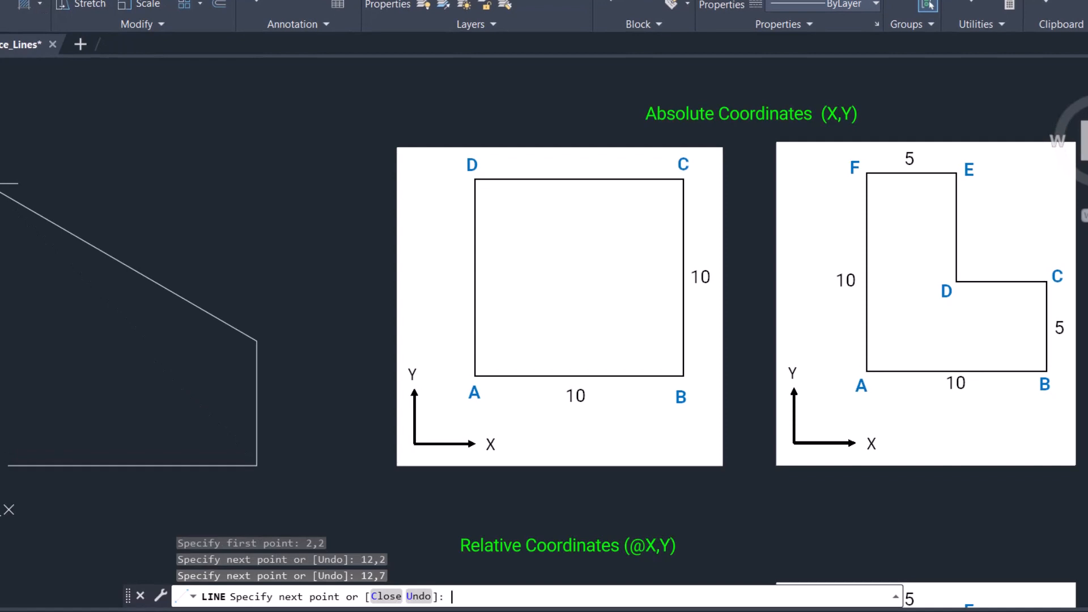
Continue the L-shaped profile through 7,7, 7,12 and 2,12, and close it back to its first point.
type("7,7")
key("Return")
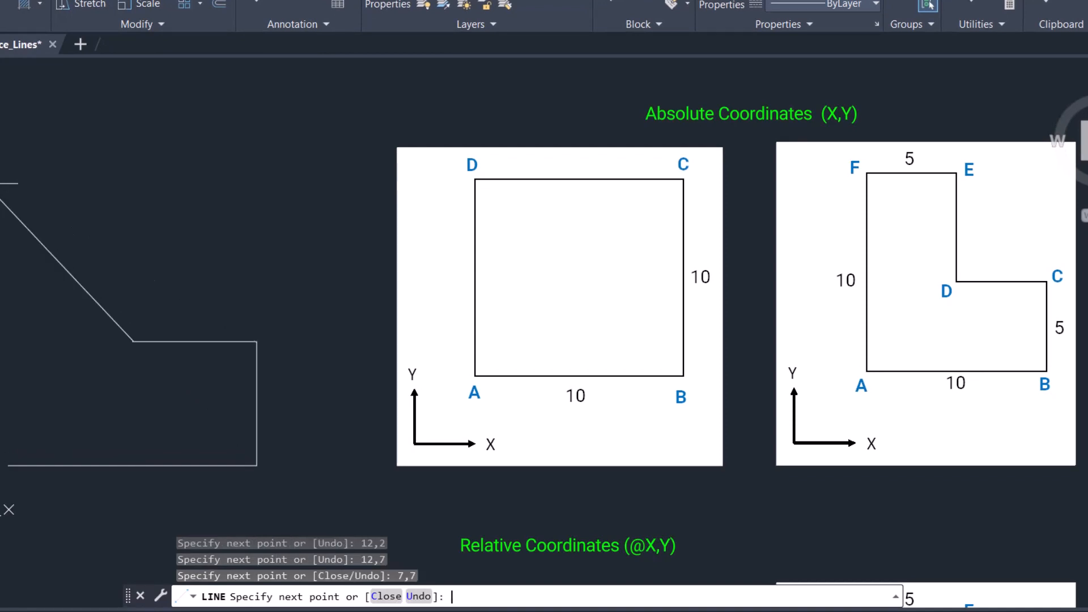
type("7,12")
key("Return")
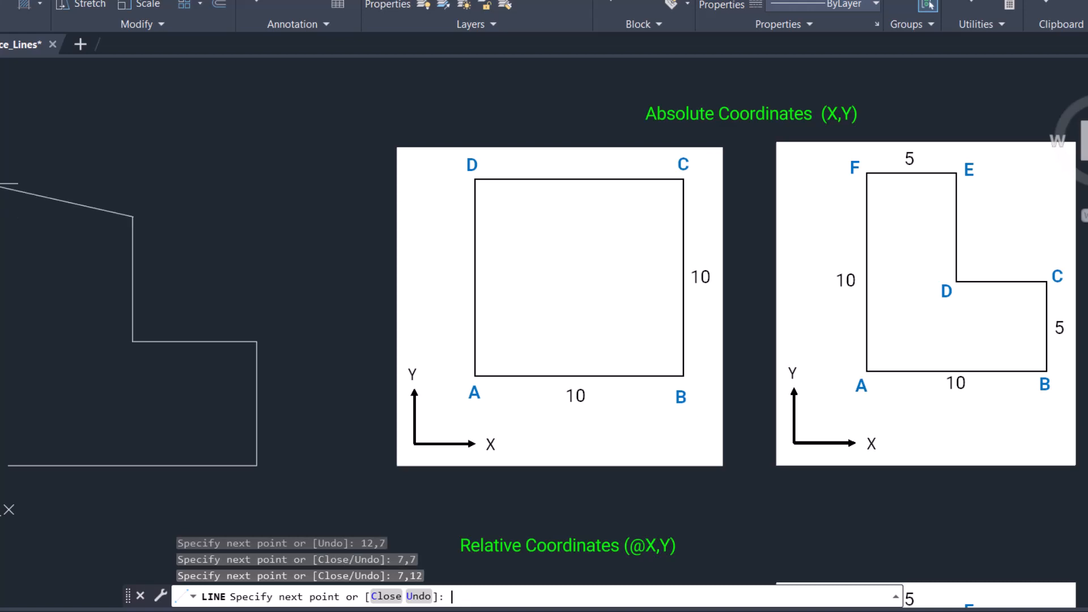
type("2,12")
key("Return")
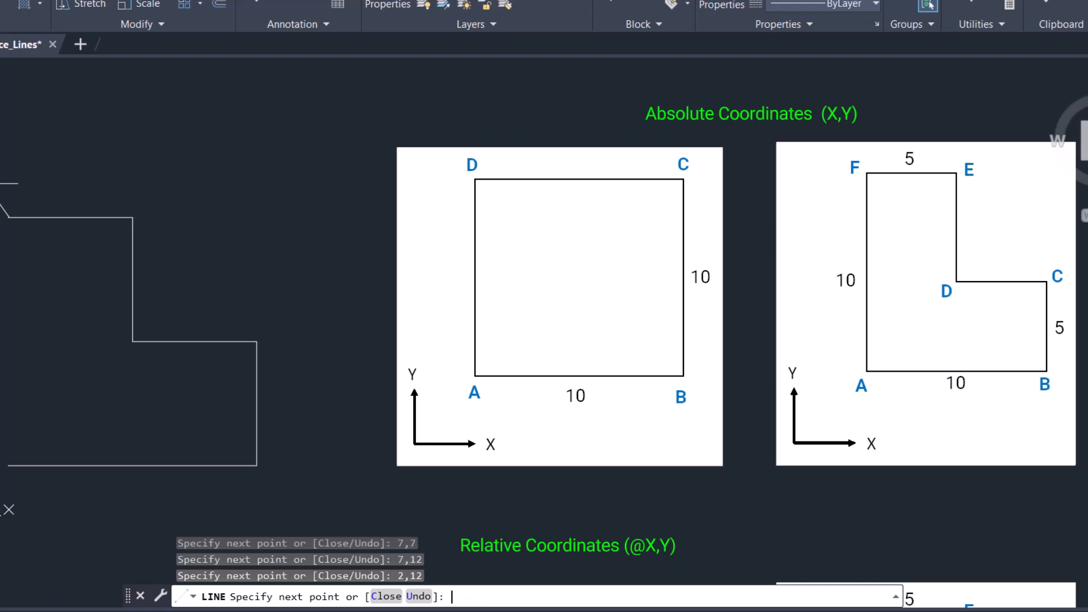
type("c")
key("Return")
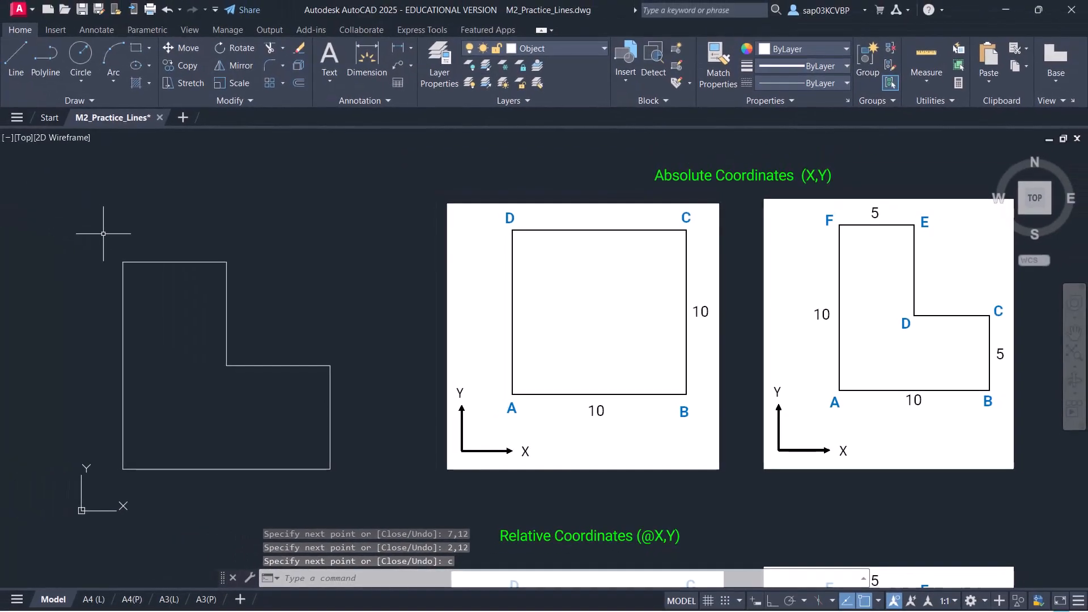
middle_click_drag(294, 340, 285, 259)
mouse_move(354, 297)
middle_mouse_down()
mouse_move(408, 260)
mouse_move(404, 379)
middle_mouse_up()
middle_click_drag(495, 368, 457, 369)
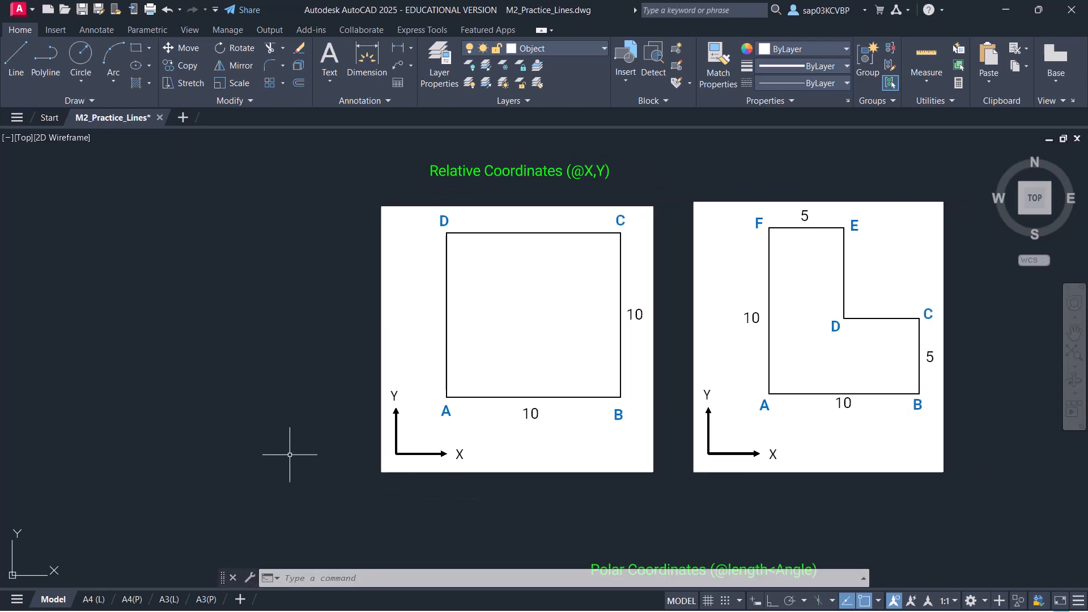
left_click(15, 60)
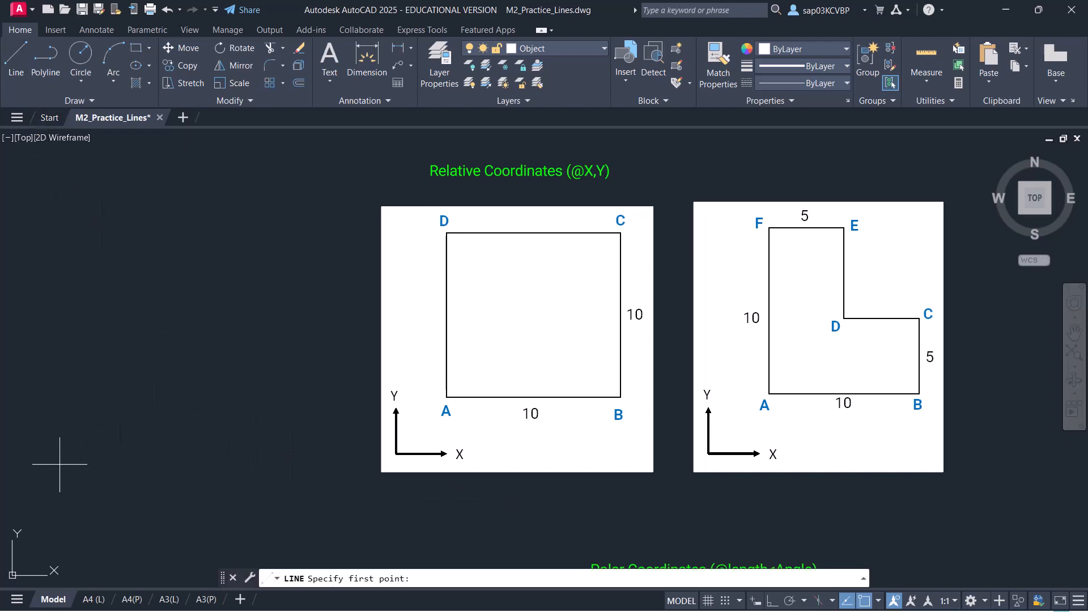
left_click(62, 451)
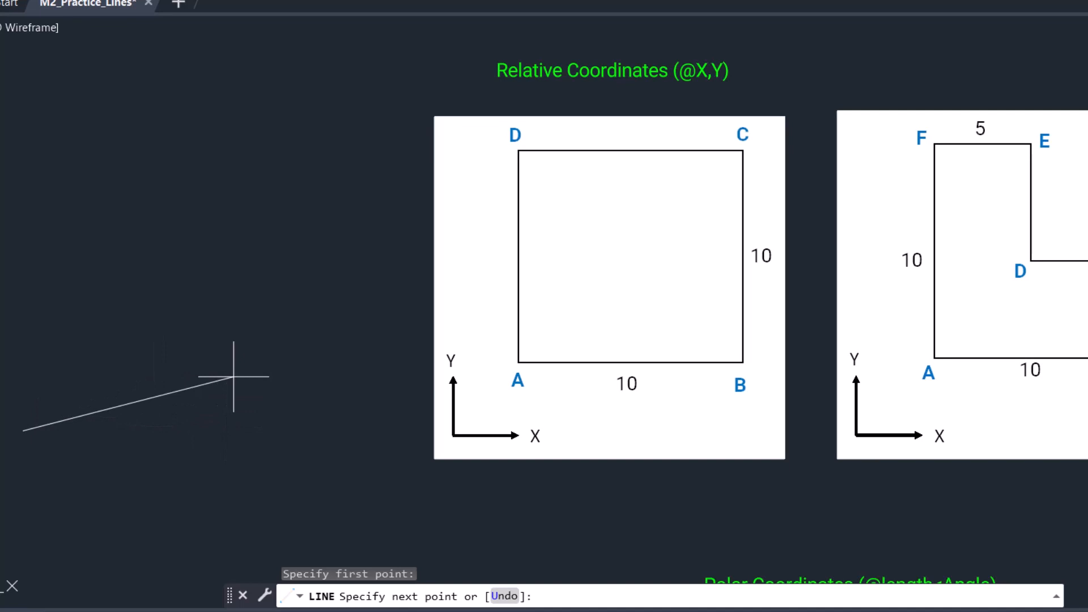
type("@")
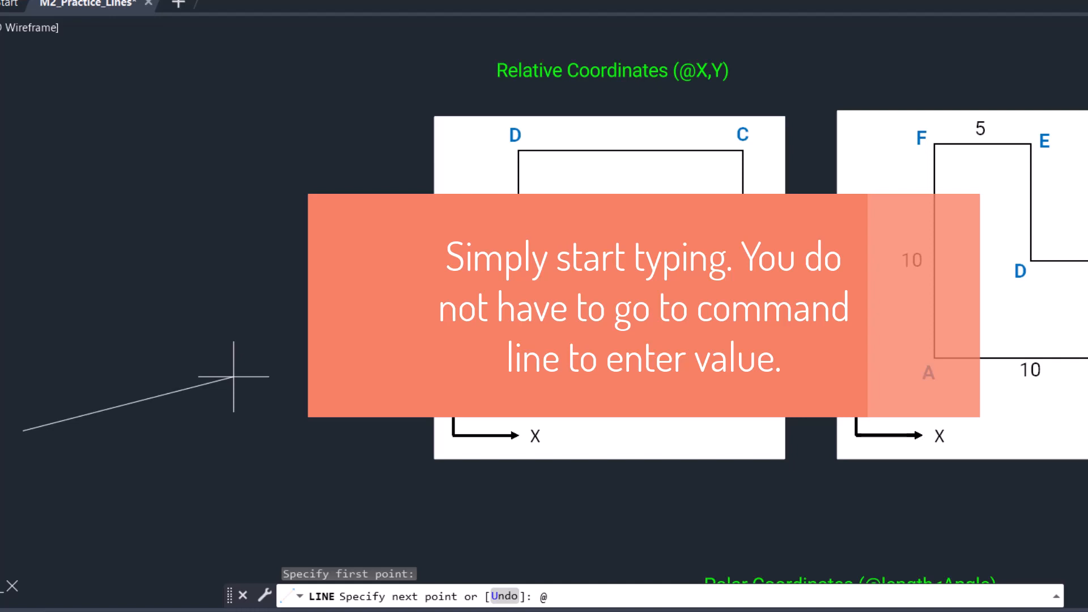
type("10,0")
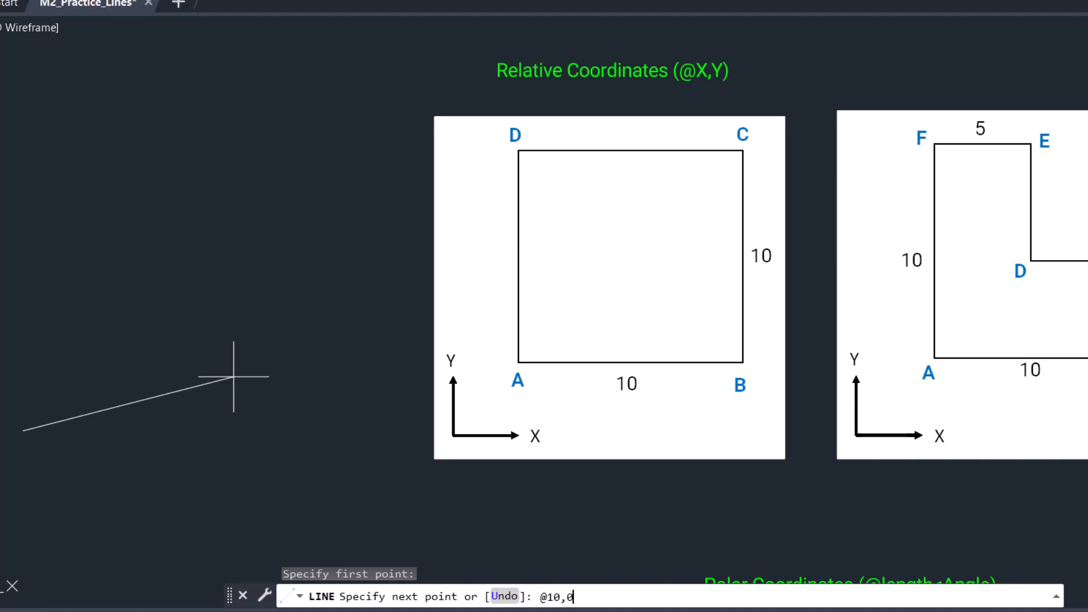
key("Return")
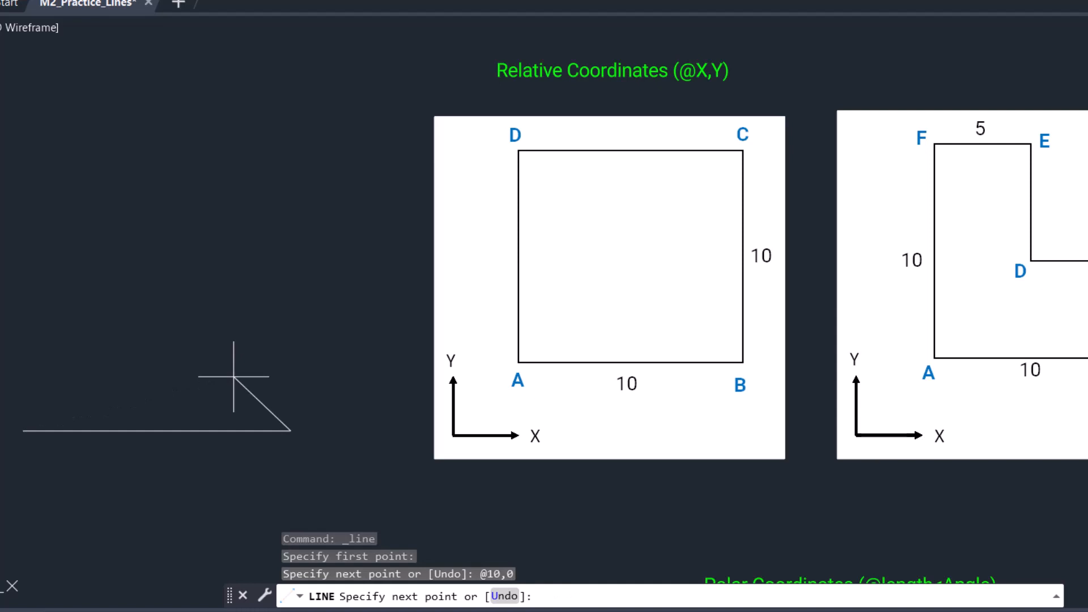
type("@0,10")
key("Return")
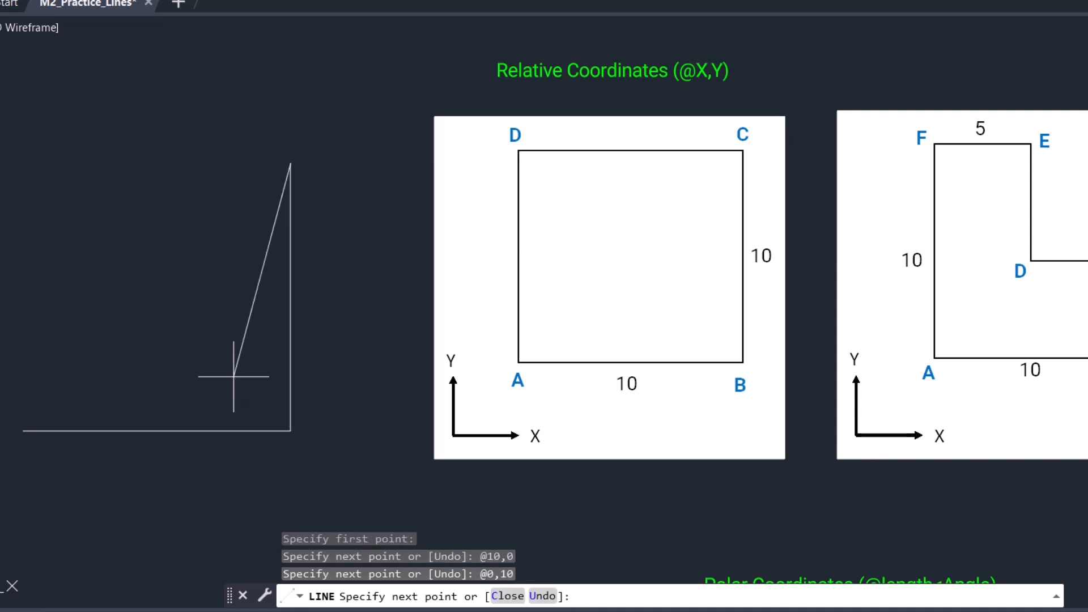
Complete the square with segments @-10,0 and @0,-10 and end the Line command.
type("@")
type("-10,0")
key("Return")
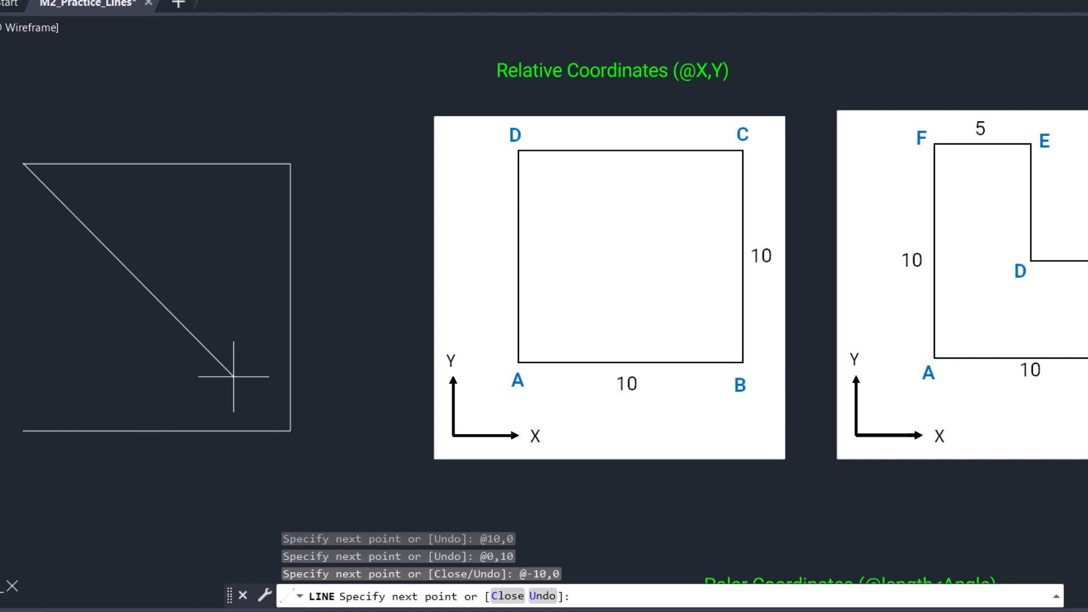
type("@0,-10")
key("Return")
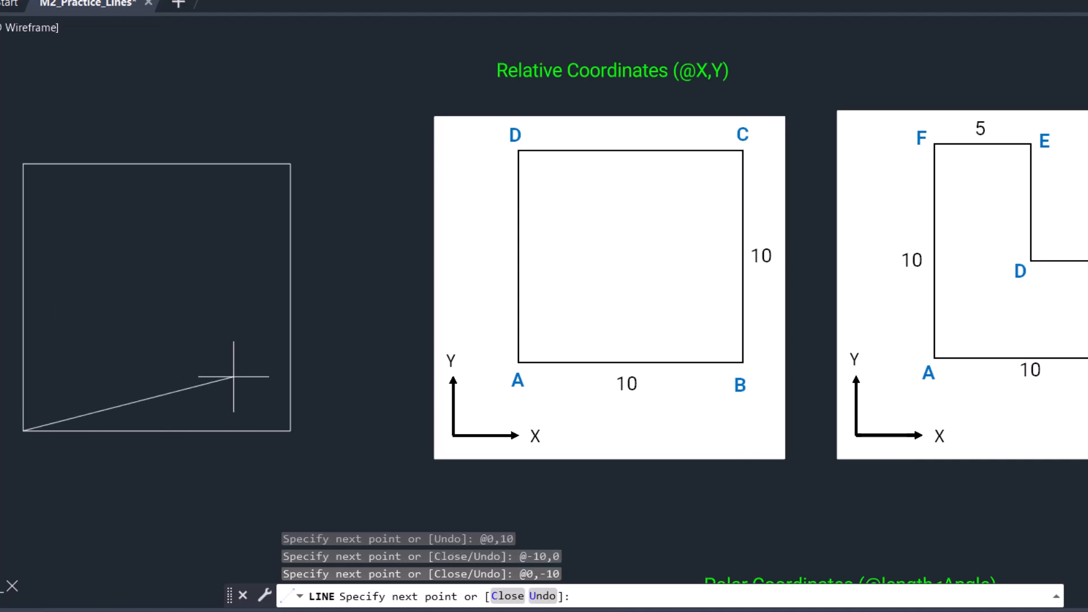
key("Return")
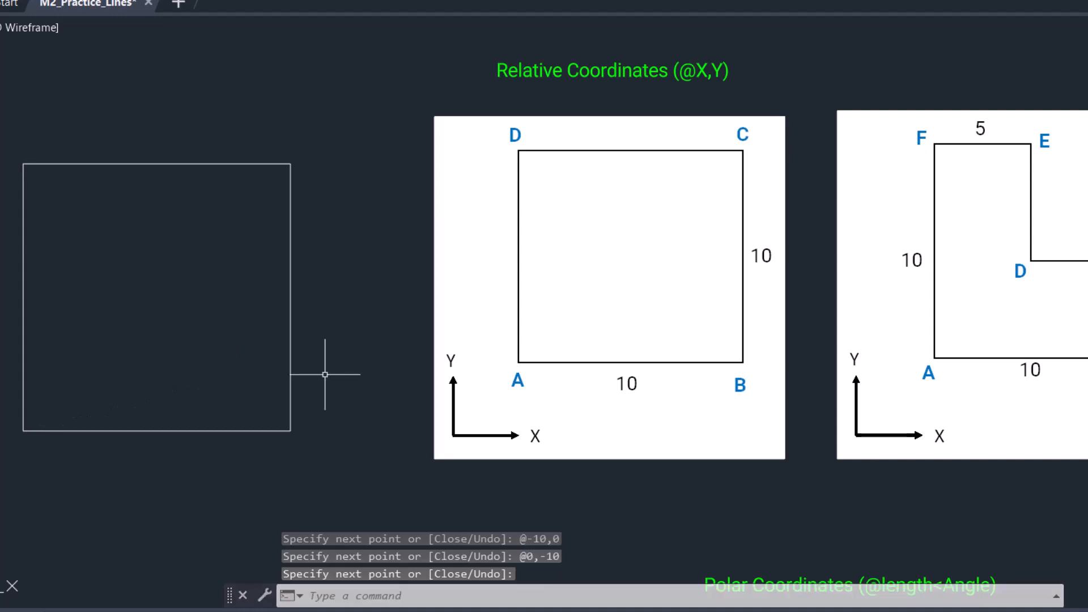
Delete all four lines of the square drawn with relative coordinates.
left_click(310, 442)
left_click(6, 142)
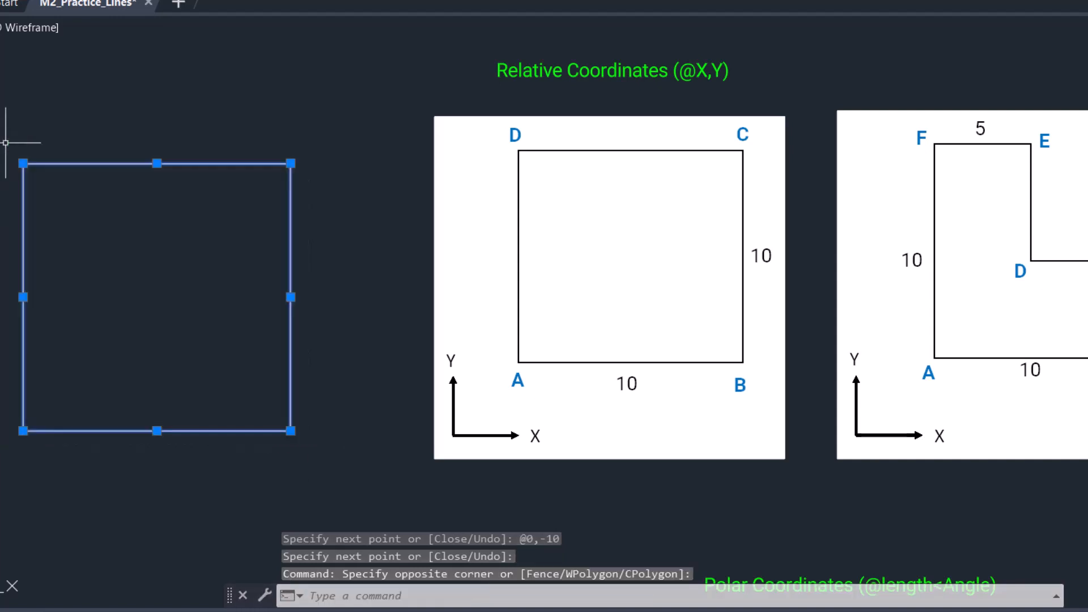
key("Delete")
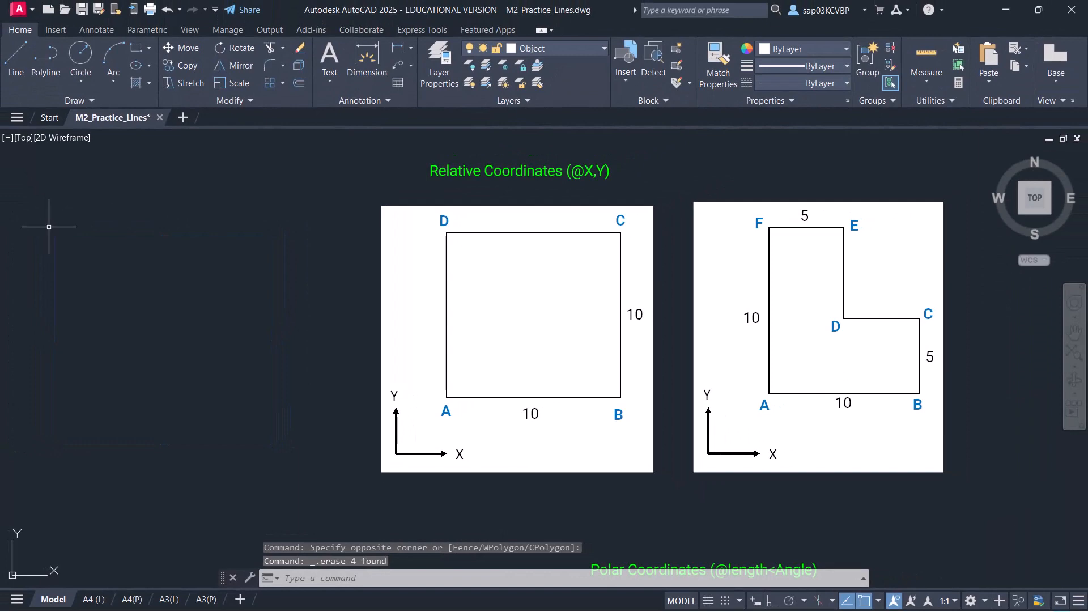
left_click(17, 60)
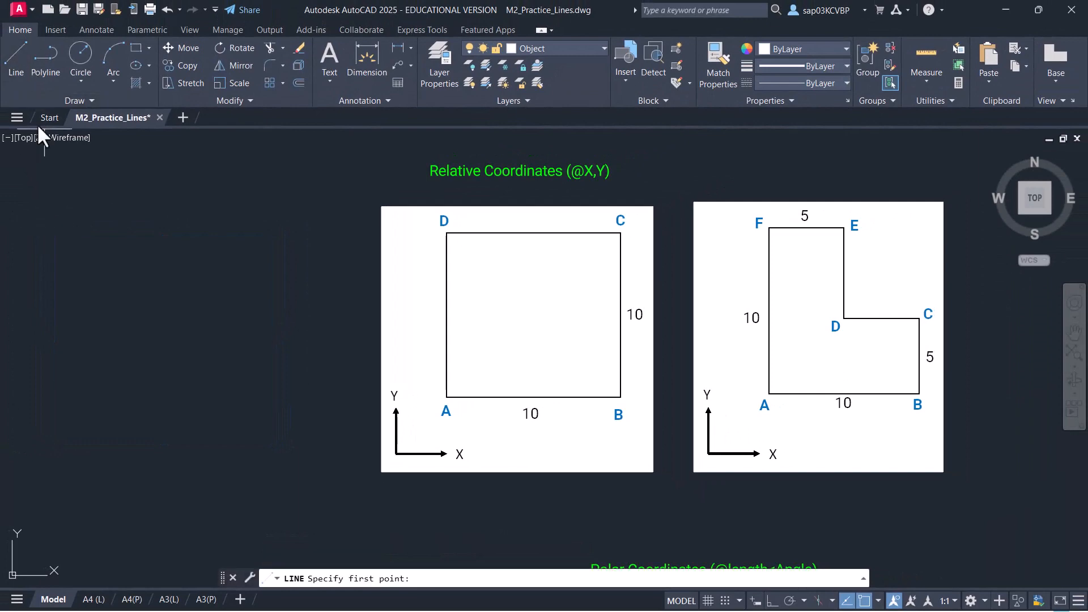
left_click(45, 449)
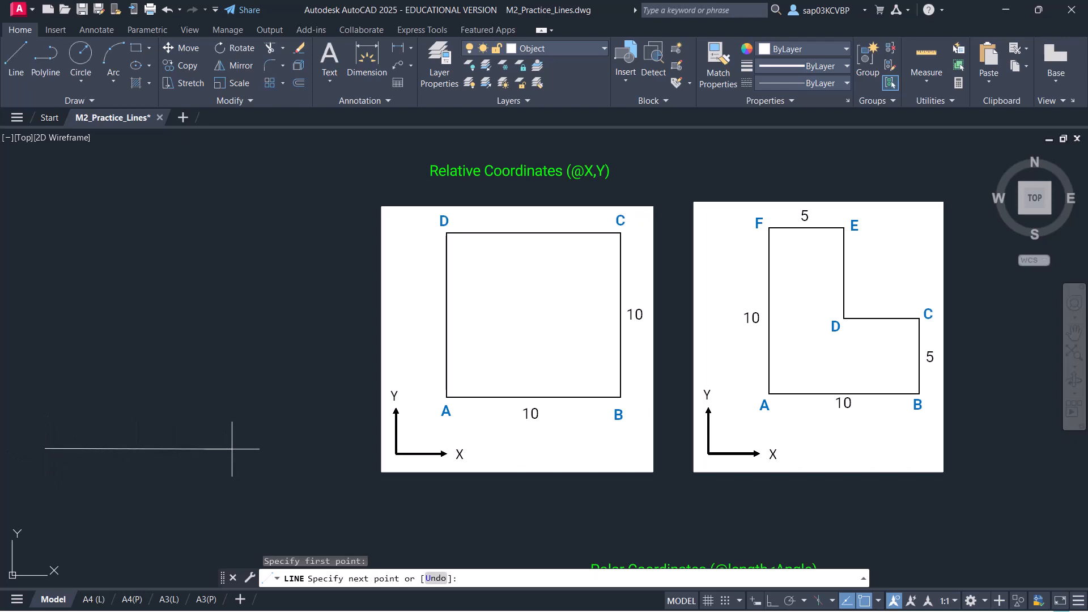
type("@10")
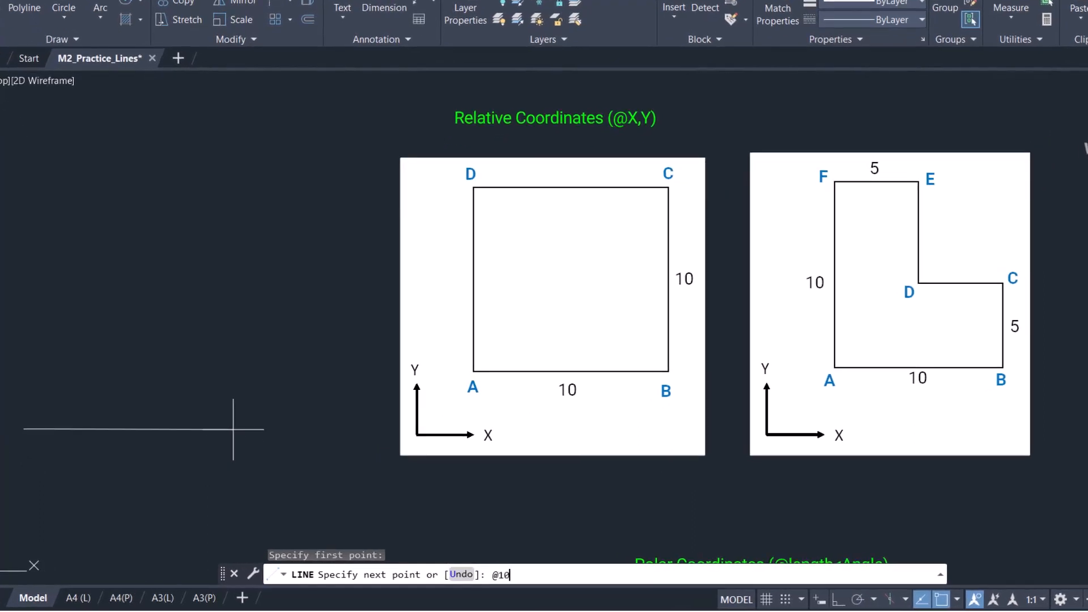
type(",0")
key("Return")
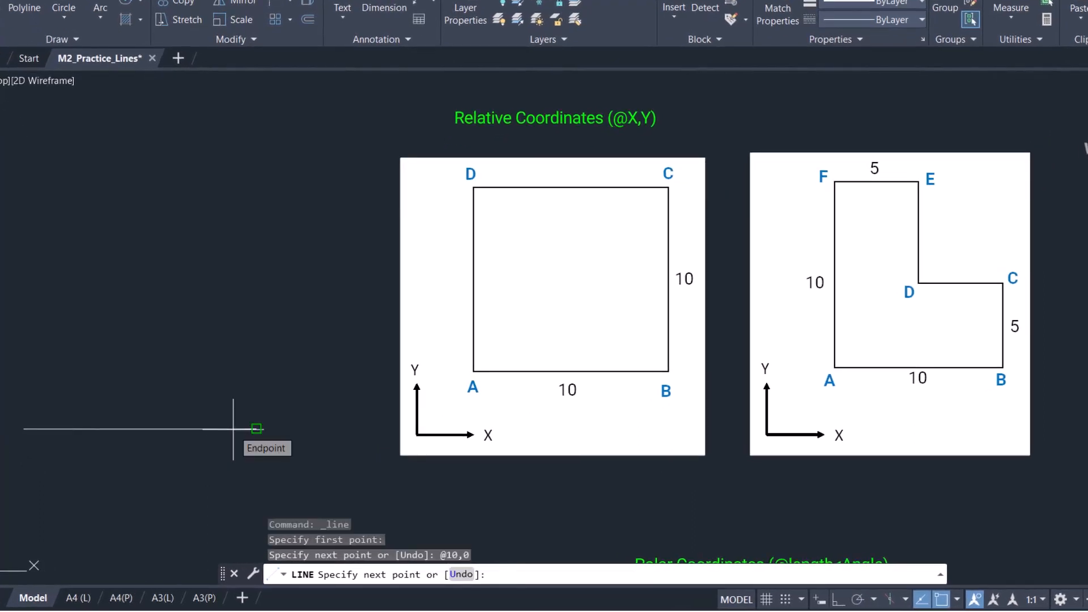
type("@")
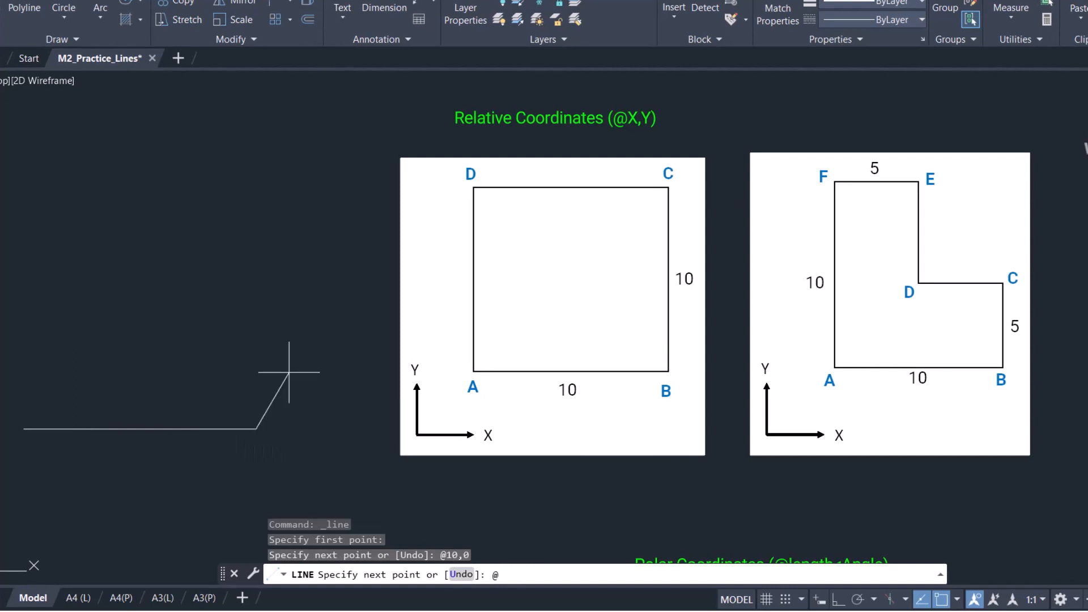
type("5")
key("BackSpace")
type("0,5")
key("Return")
Continue the L-shaped profile with segments @-5,0, @0,5 and @-5,0, and close it back to its first point.
type("@")
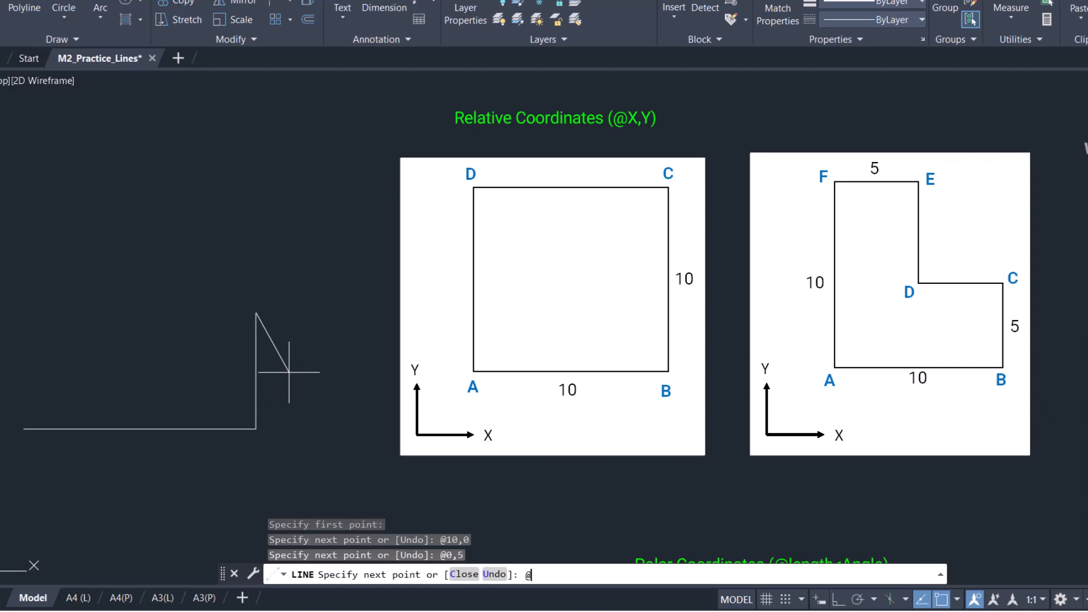
type("-5,0")
key("Return")
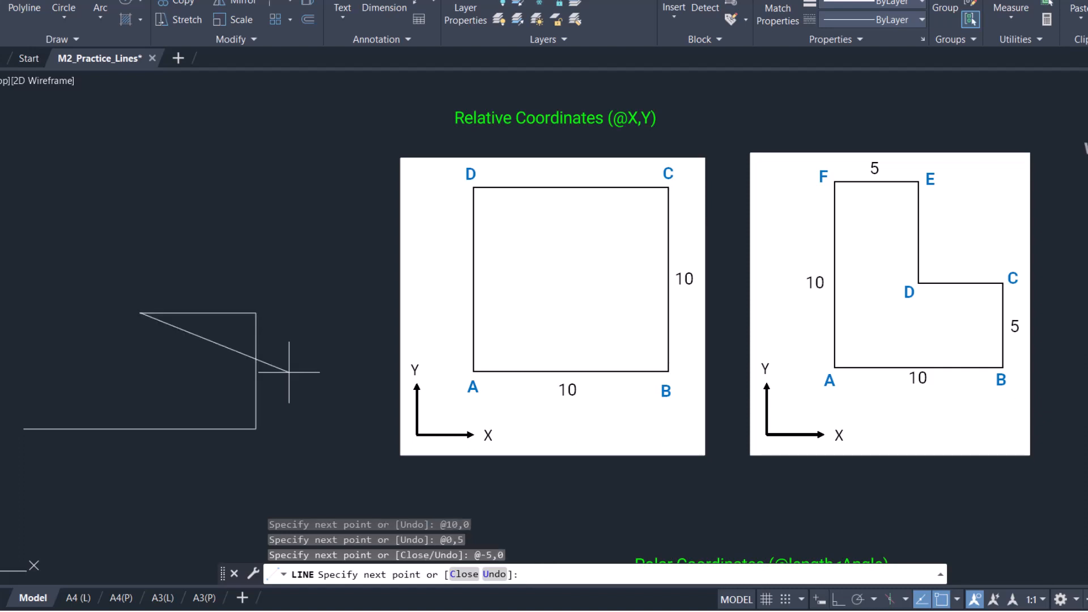
type("@0,5")
key("Return")
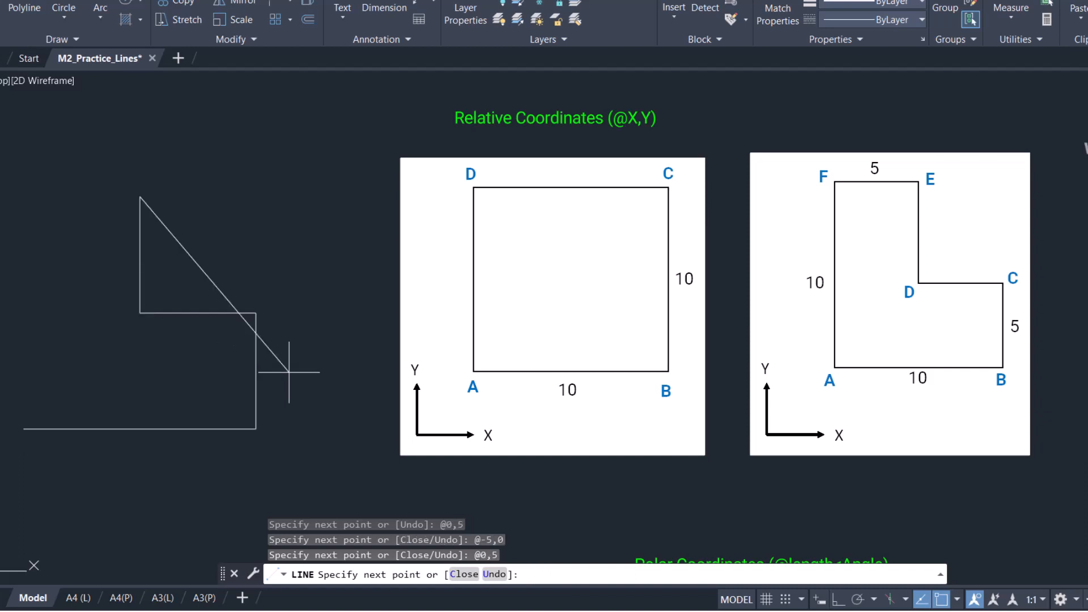
type("@-5")
type("0")
key("Return")
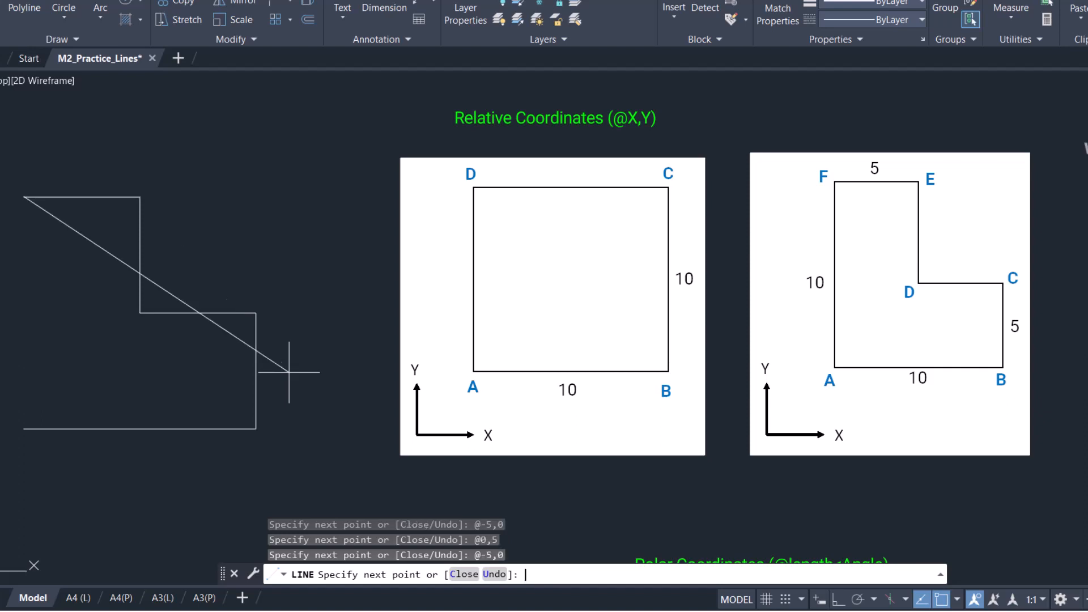
type("c")
key("Return")
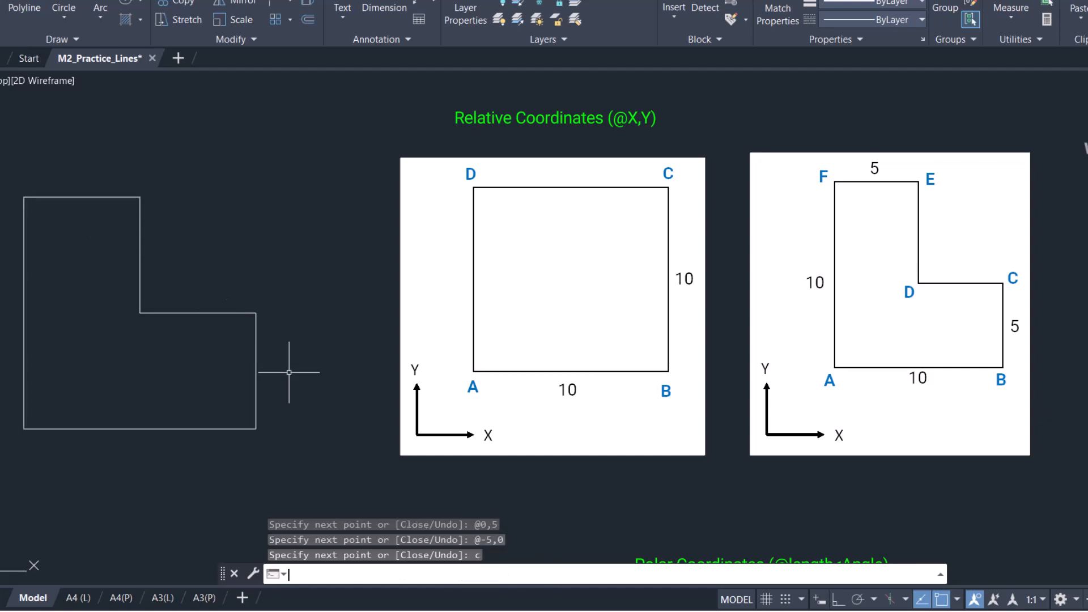
type("p")
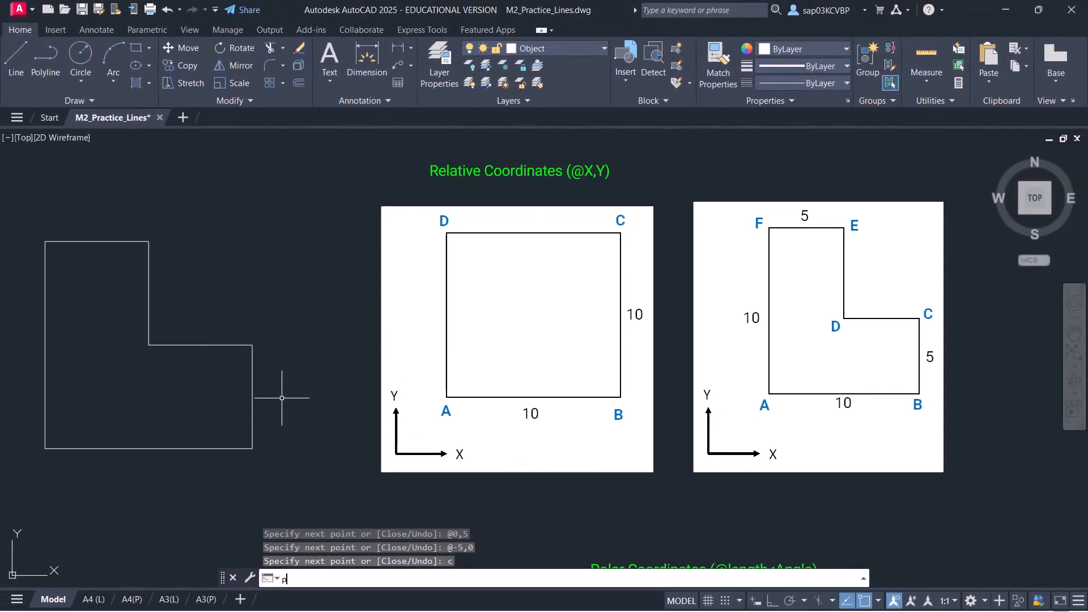
key("Return")
mouse_move(291, 396)
left_mouse_down()
mouse_move(301, 217)
mouse_move(313, 242)
mouse_move(313, 209)
left_mouse_up()
left_click_drag(327, 391, 316, 321)
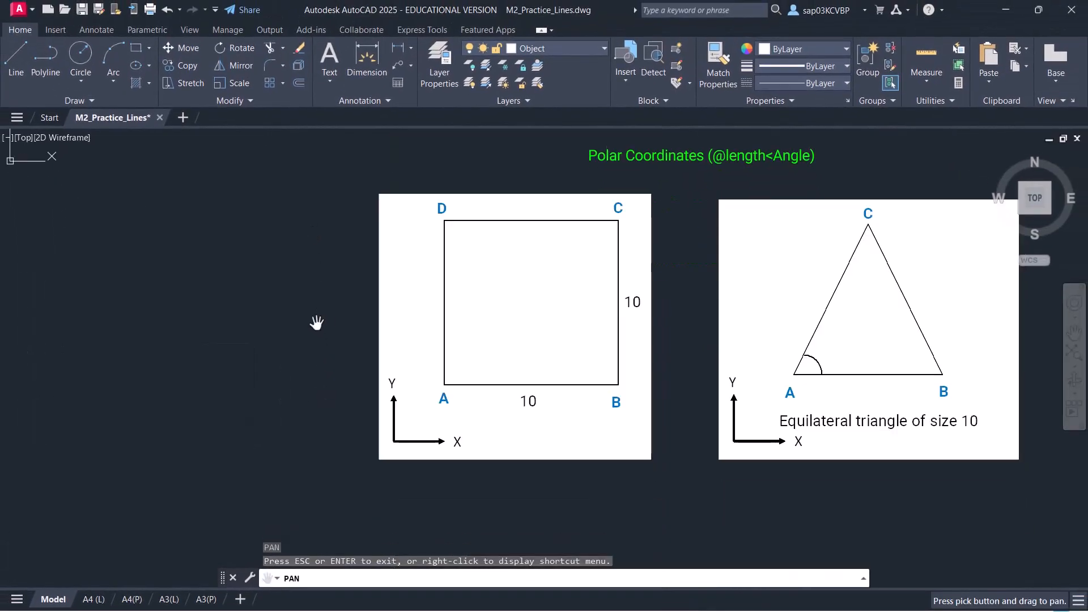
right_click(315, 322)
left_click(332, 333)
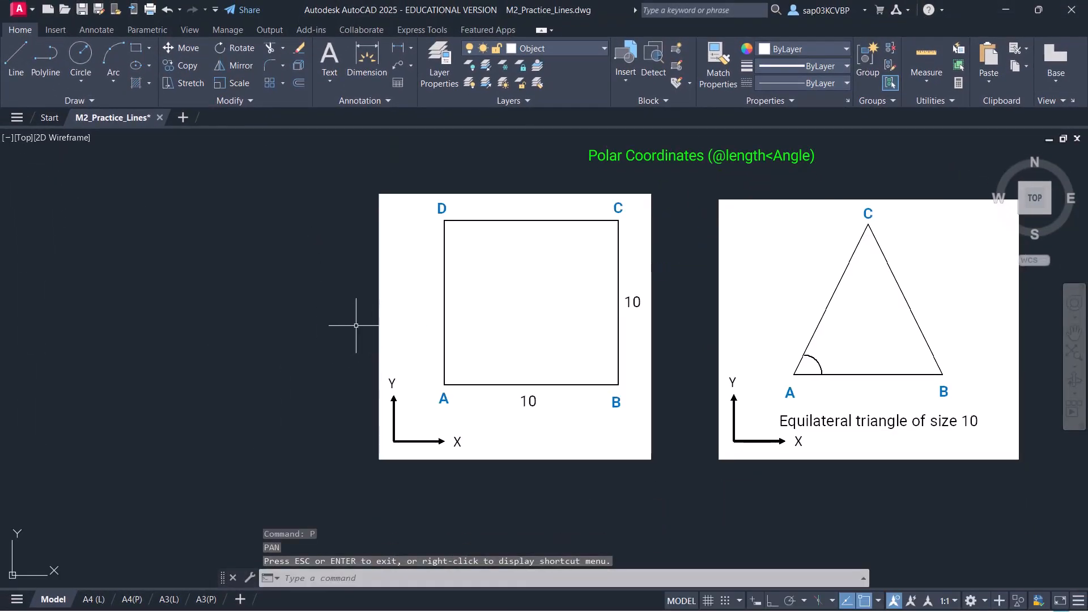
left_click(22, 67)
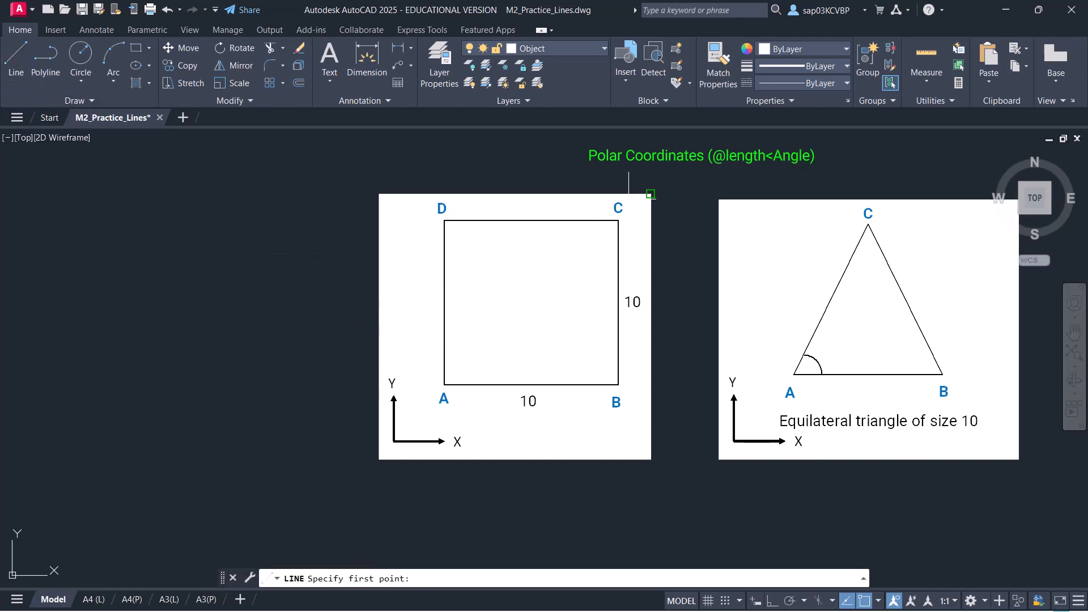
key("Escape")
left_click(20, 68)
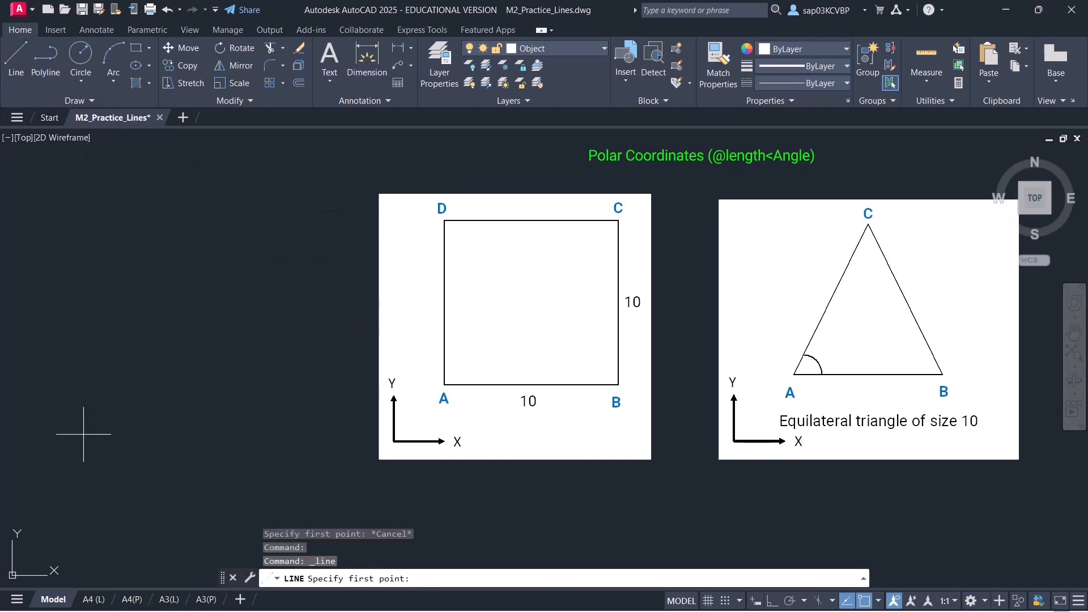
left_click(71, 442)
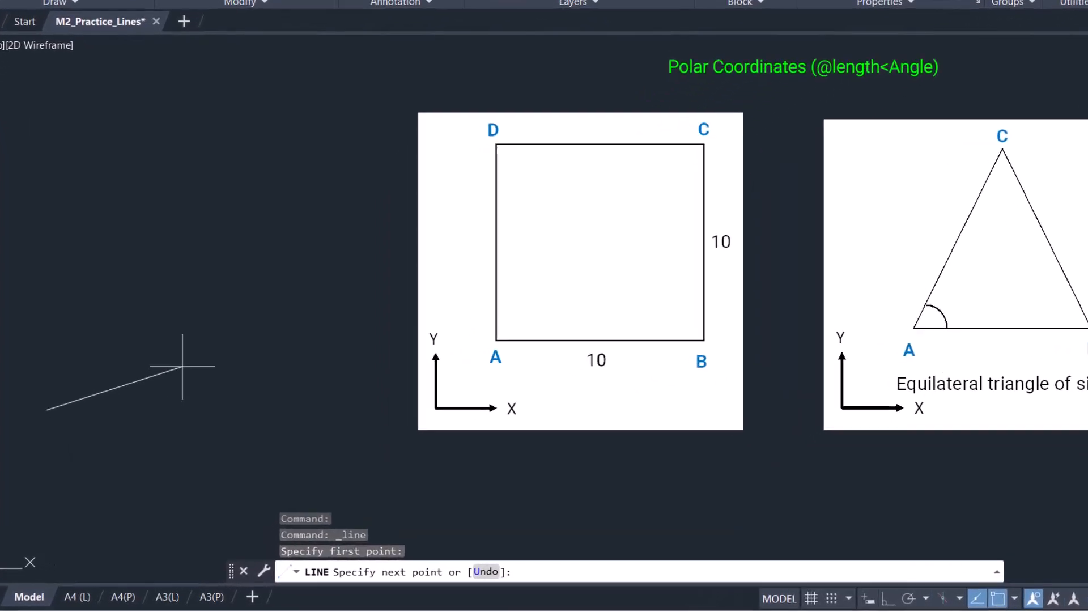
type("@")
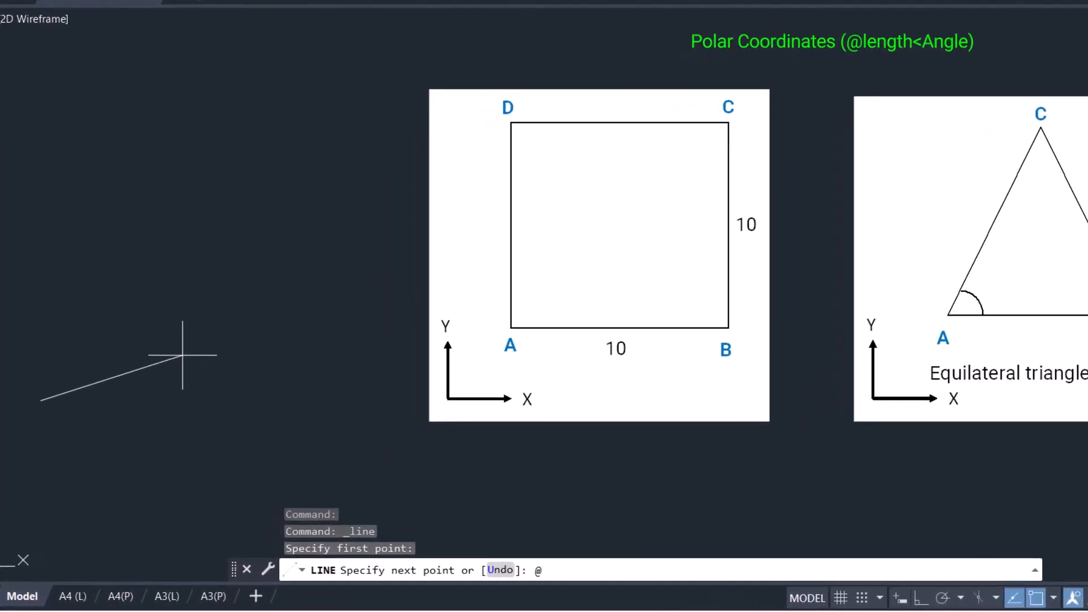
type("10")
type("<0")
key("Return")
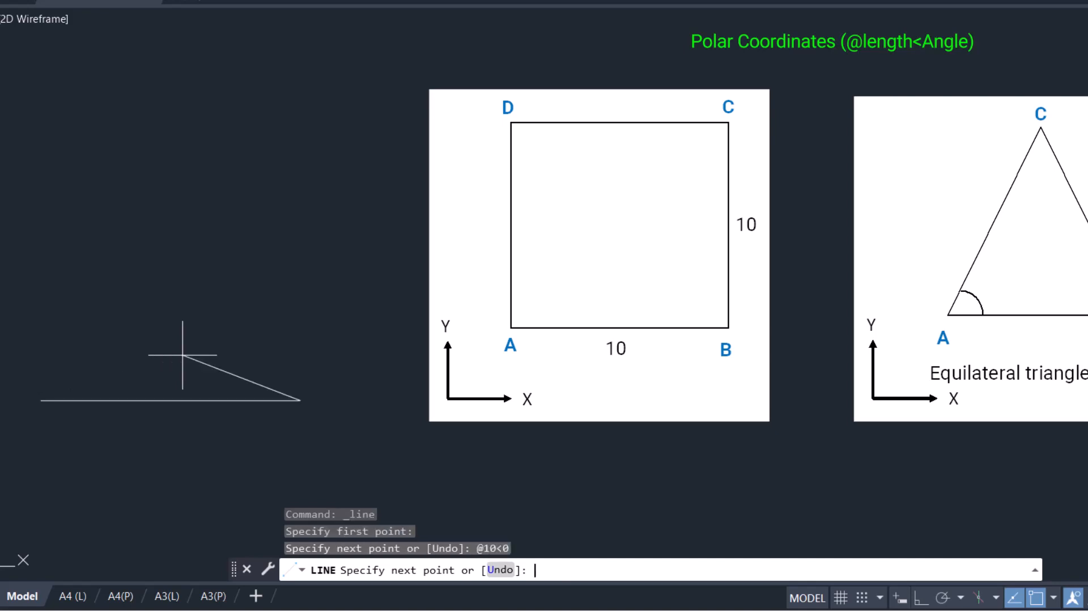
type("@10<90")
key("Return")
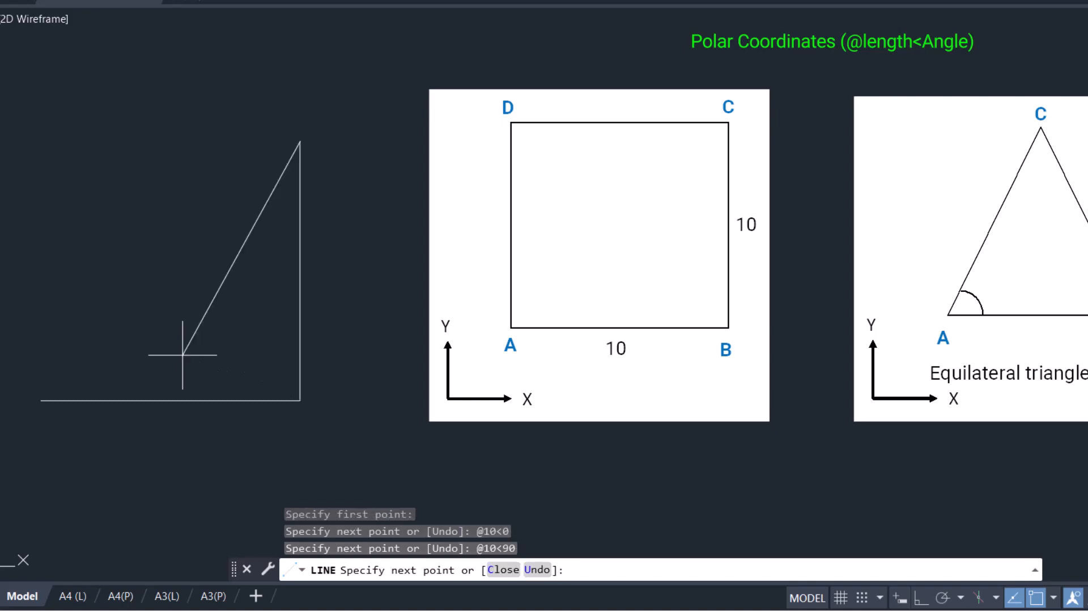
type("@10<180")
key("Return")
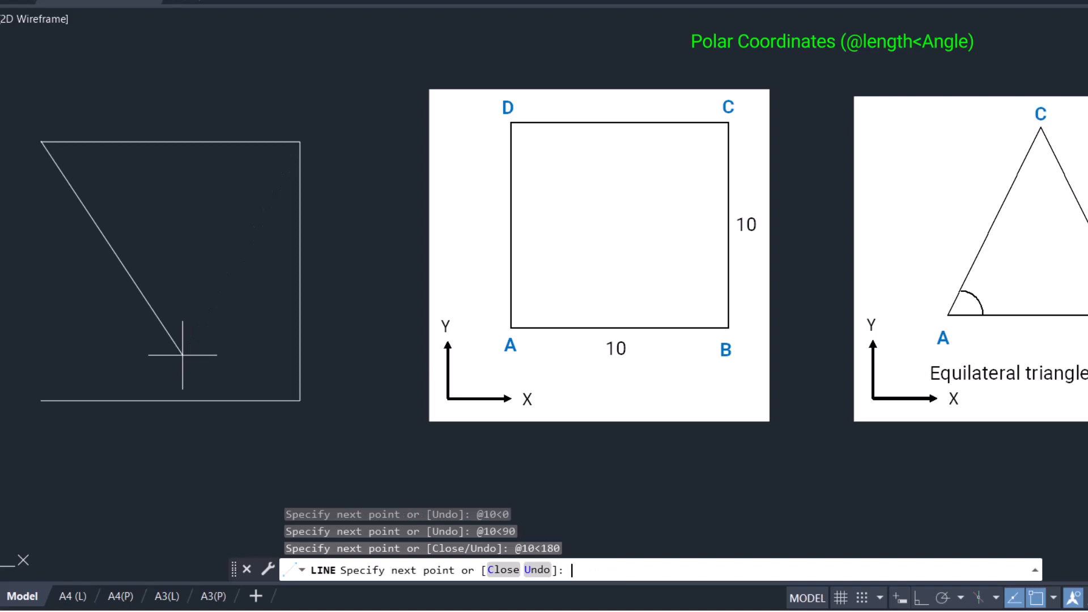
type("@10<270")
key("Return")
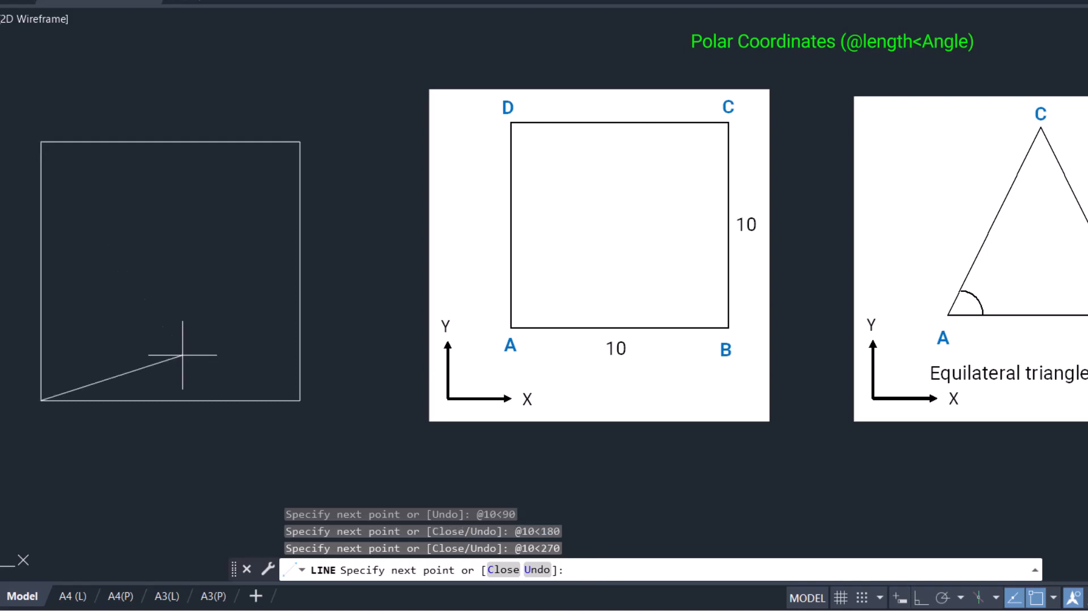
key("ctrl+z")
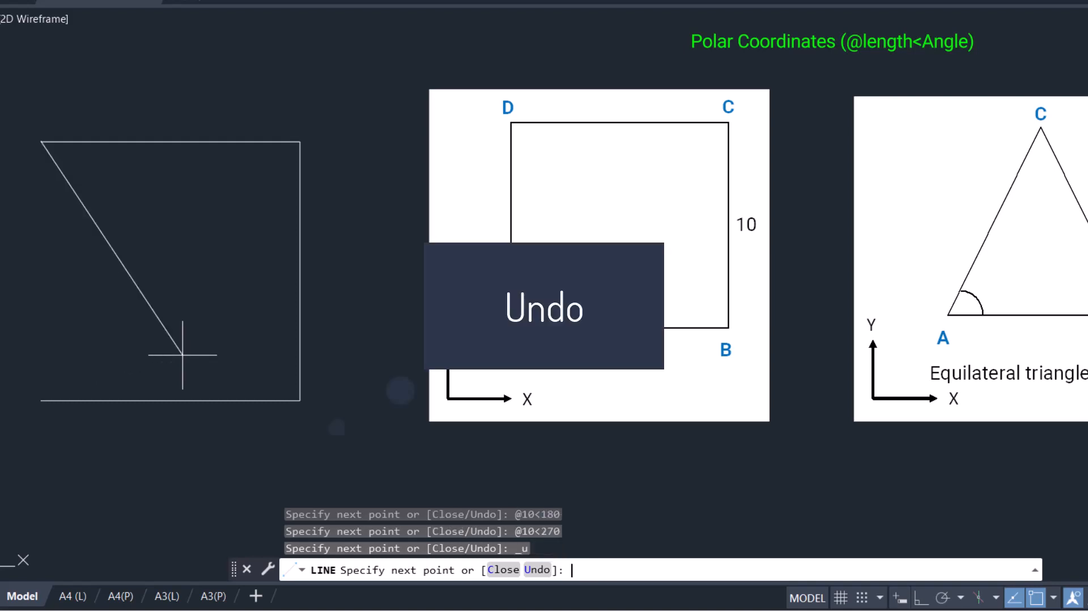
type("@")
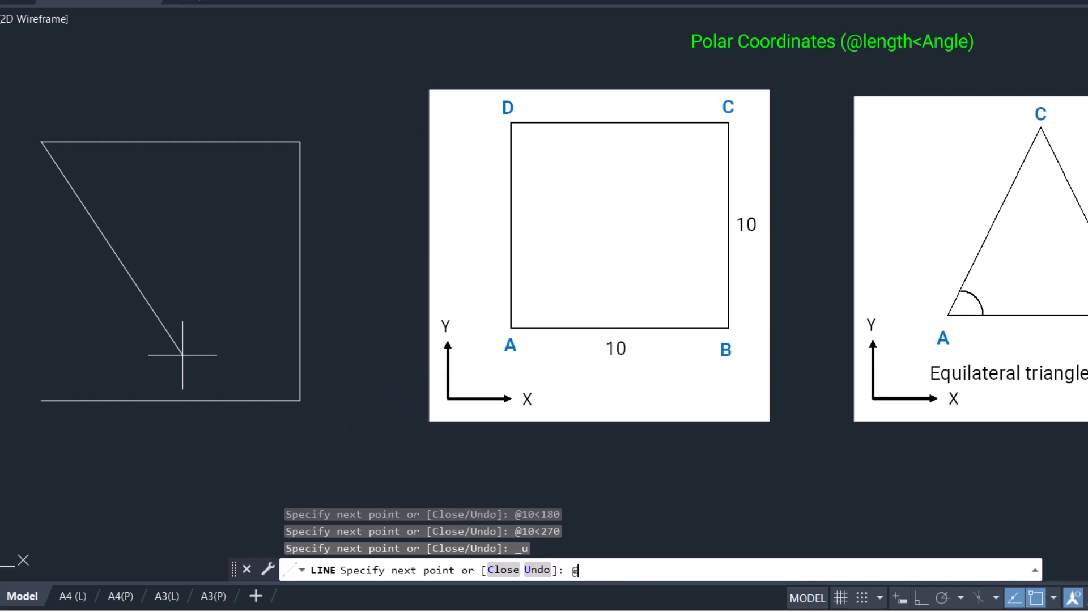
type("10<-90")
key("Return")
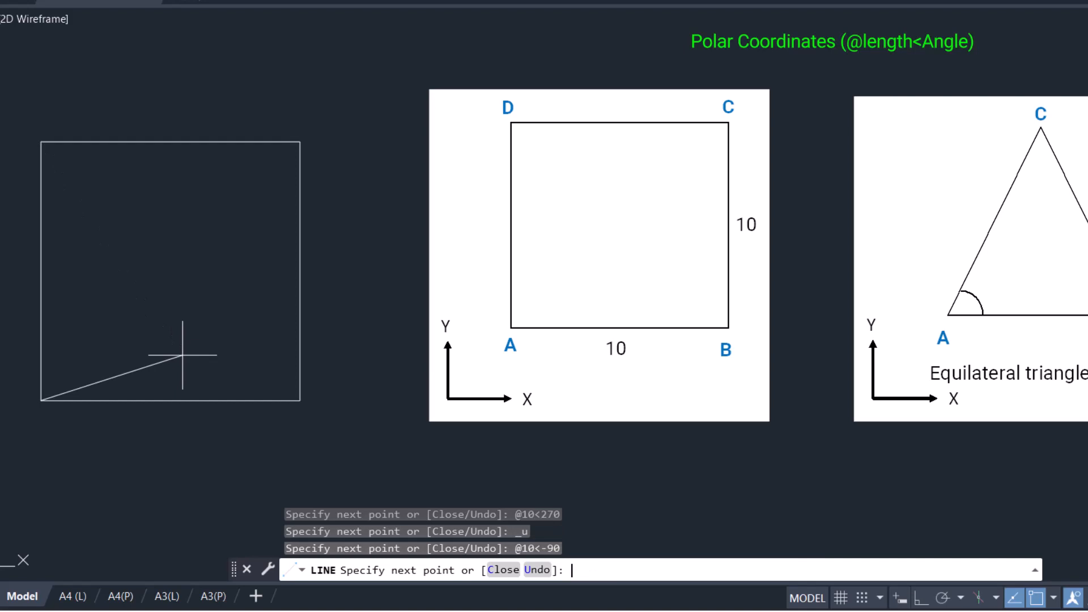
key("Return")
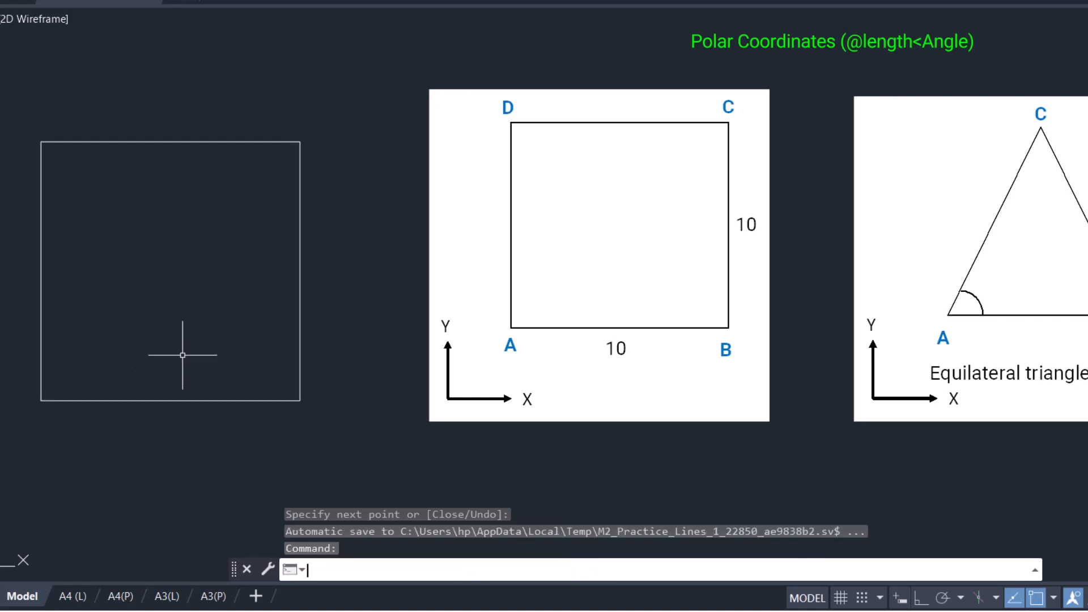
Erase all four lines of the finished square beside the polar-coordinates example.
left_click(300, 426)
left_click(114, 152)
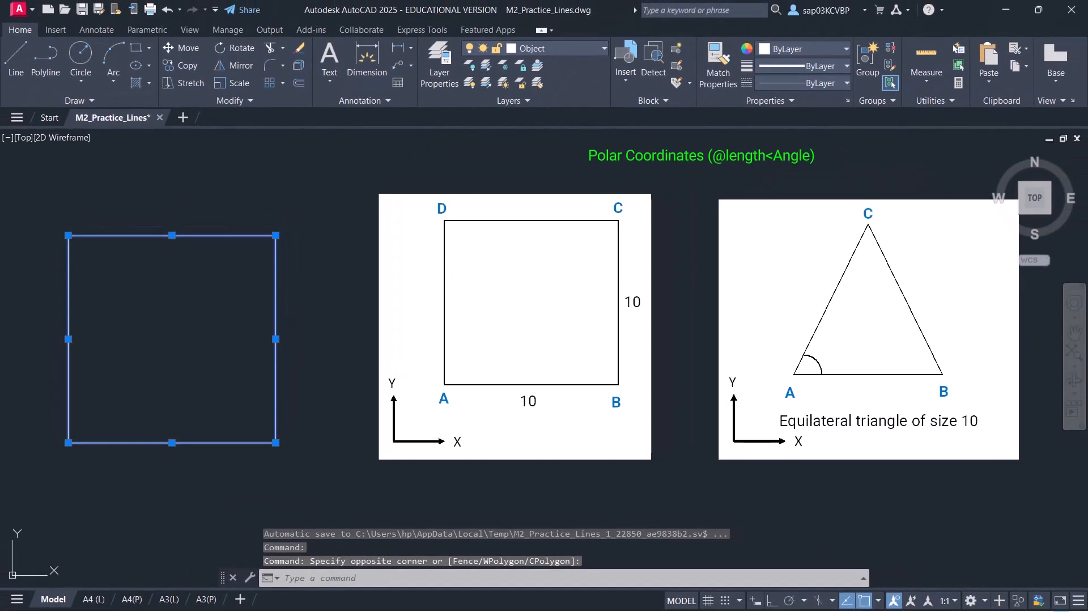
key("Delete")
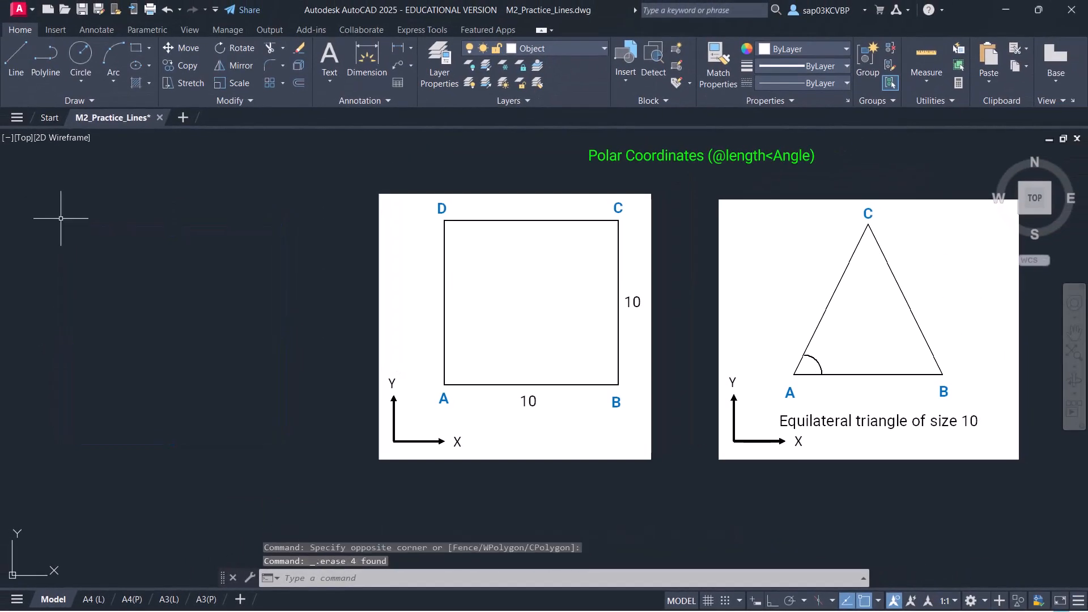
left_click(18, 62)
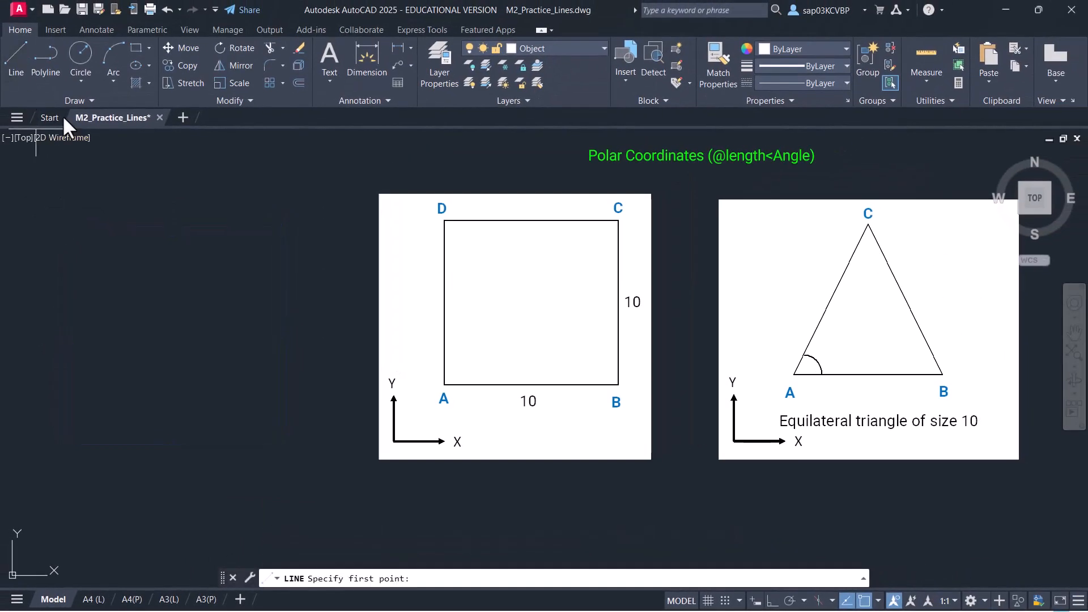
left_click(61, 437)
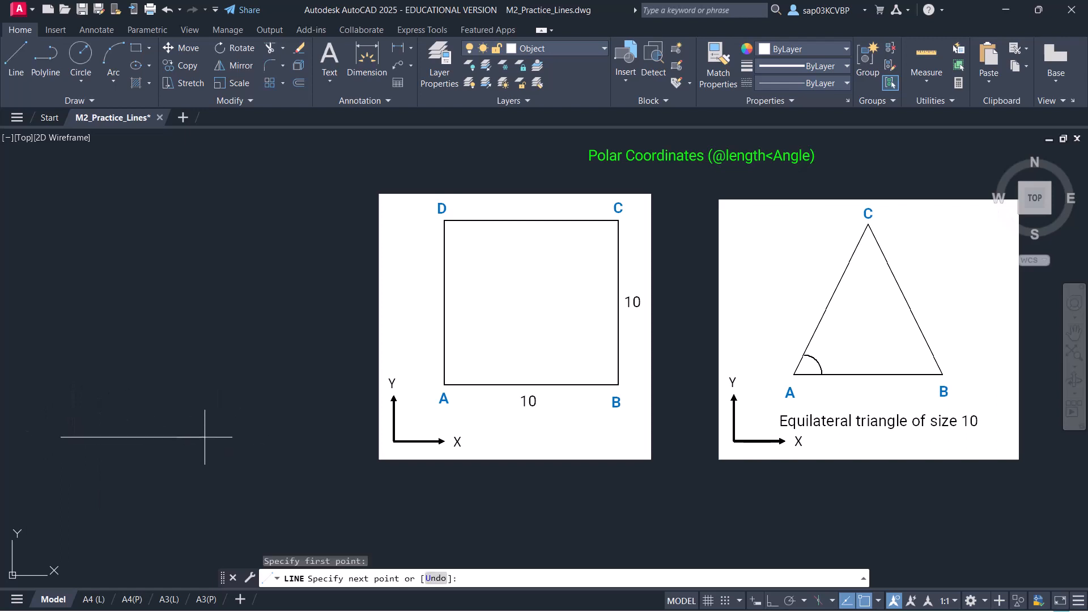
type("@10<0")
key("Return")
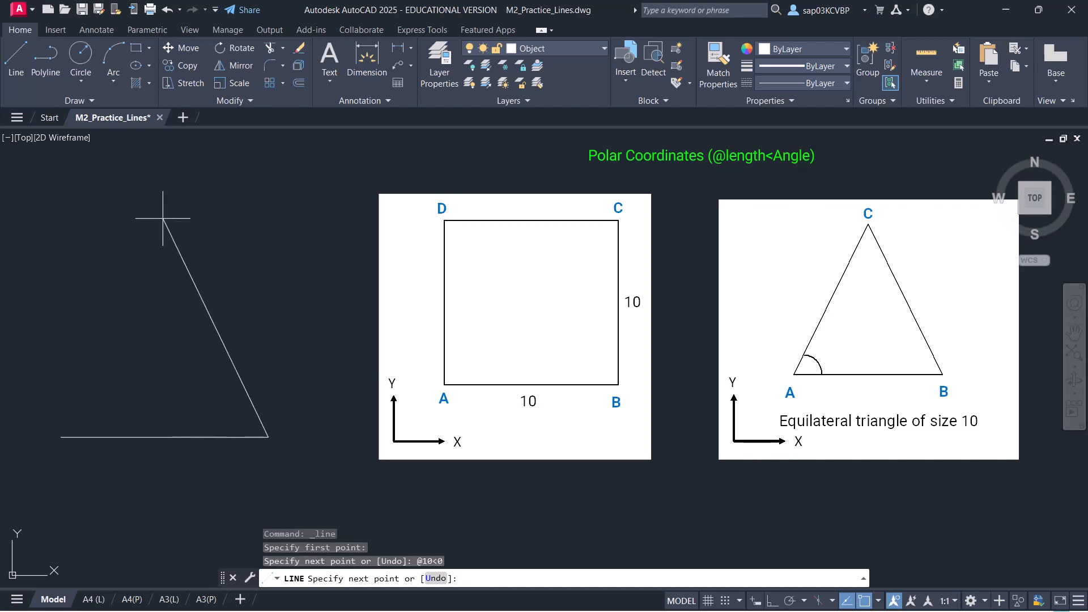
type("@10<120")
key("Return")
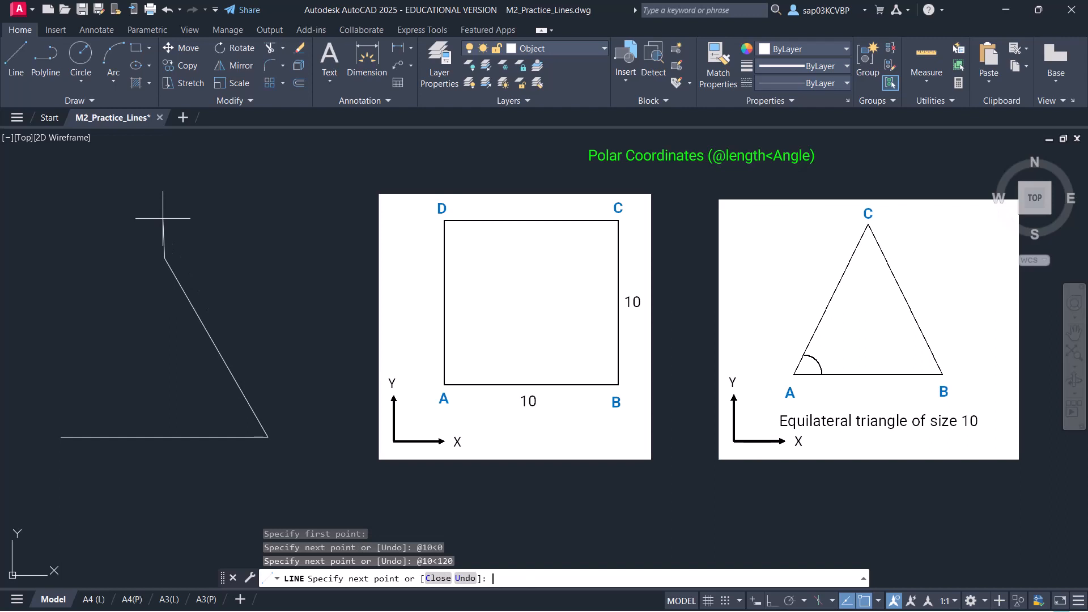
type("@10<-120")
key("Return")
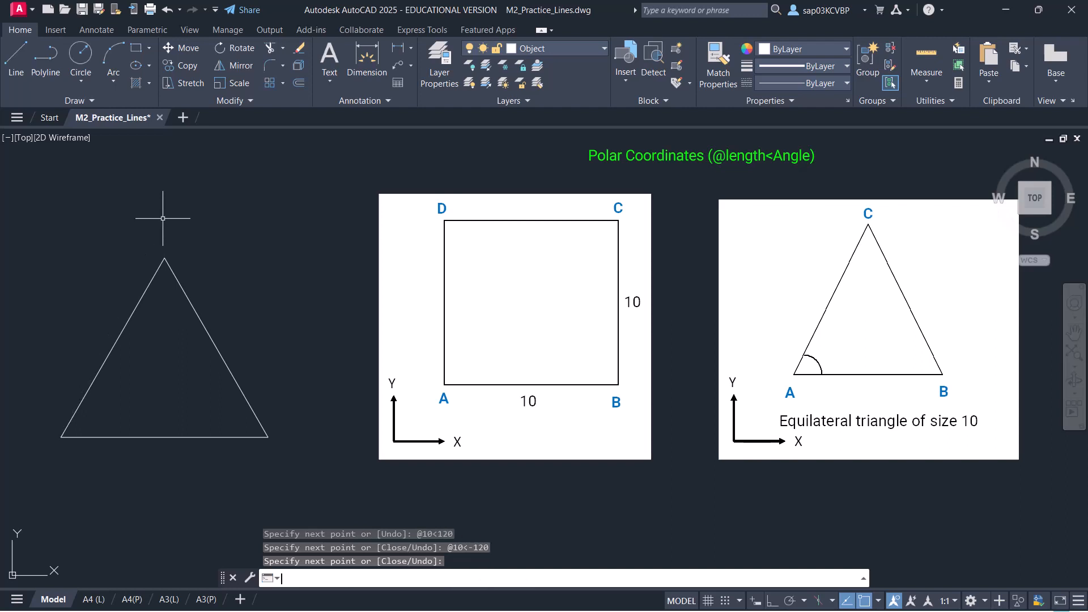
key("Return")
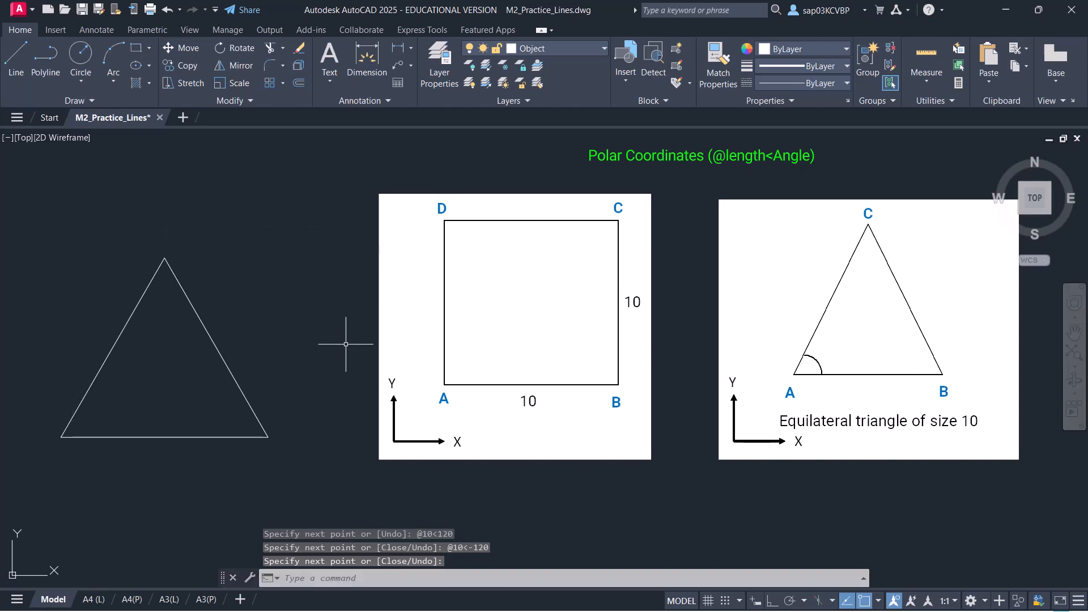
Go to the Direct Distance method example and turn on Ortho mode, leaving Dynamic Input off.
middle_click_drag(347, 340, 339, 168)
mouse_move(359, 383)
middle_mouse_down()
mouse_move(362, 222)
mouse_move(349, 243)
mouse_move(349, 234)
middle_mouse_up()
mouse_move(350, 334)
middle_mouse_down()
mouse_move(350, 297)
mouse_move(350, 328)
middle_mouse_up()
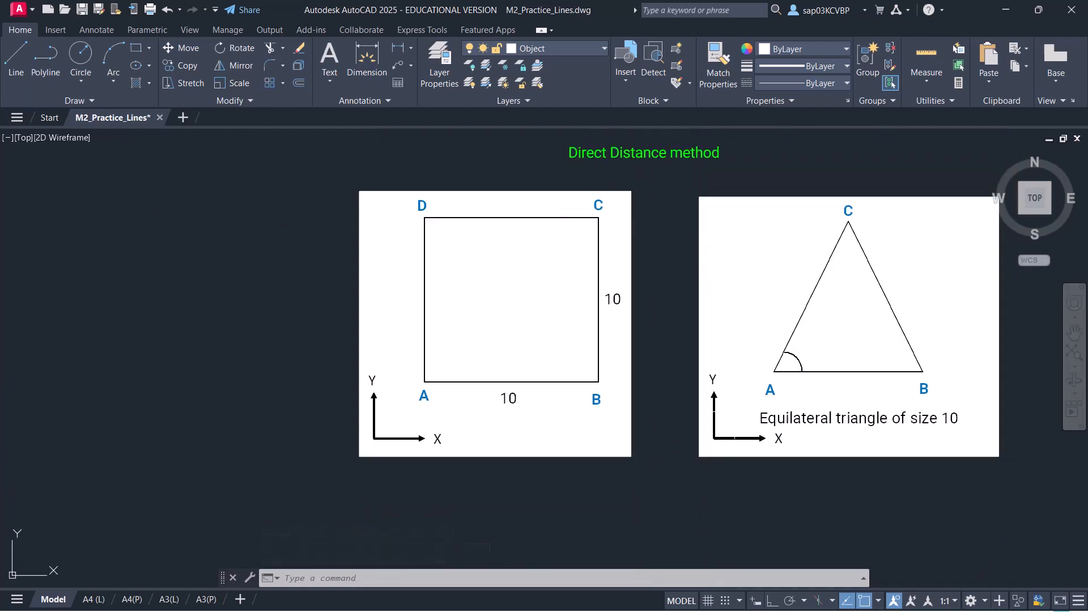
left_click(756, 602)
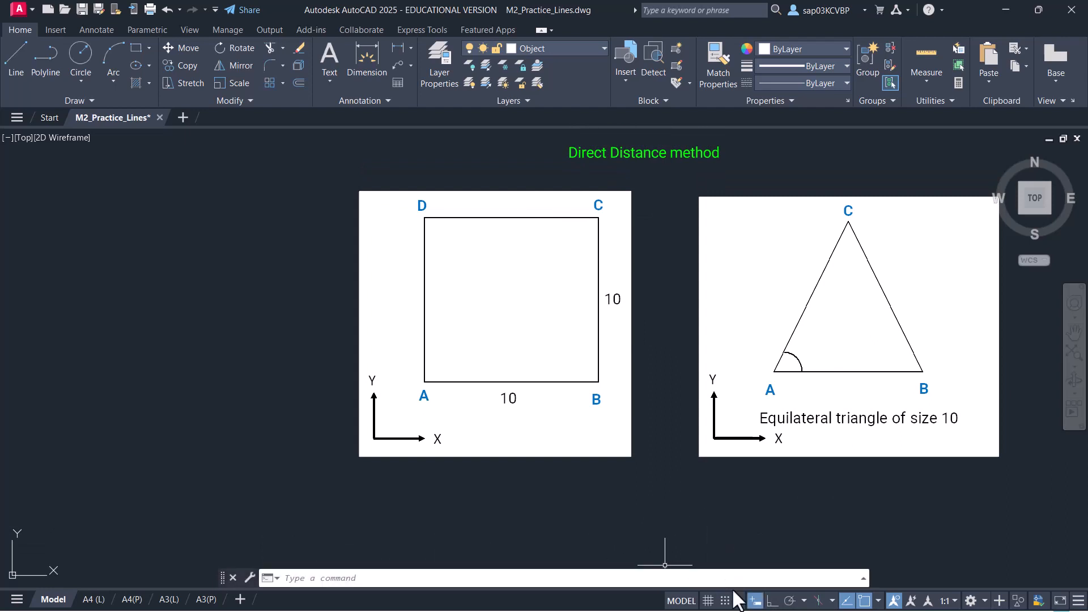
left_click(761, 603)
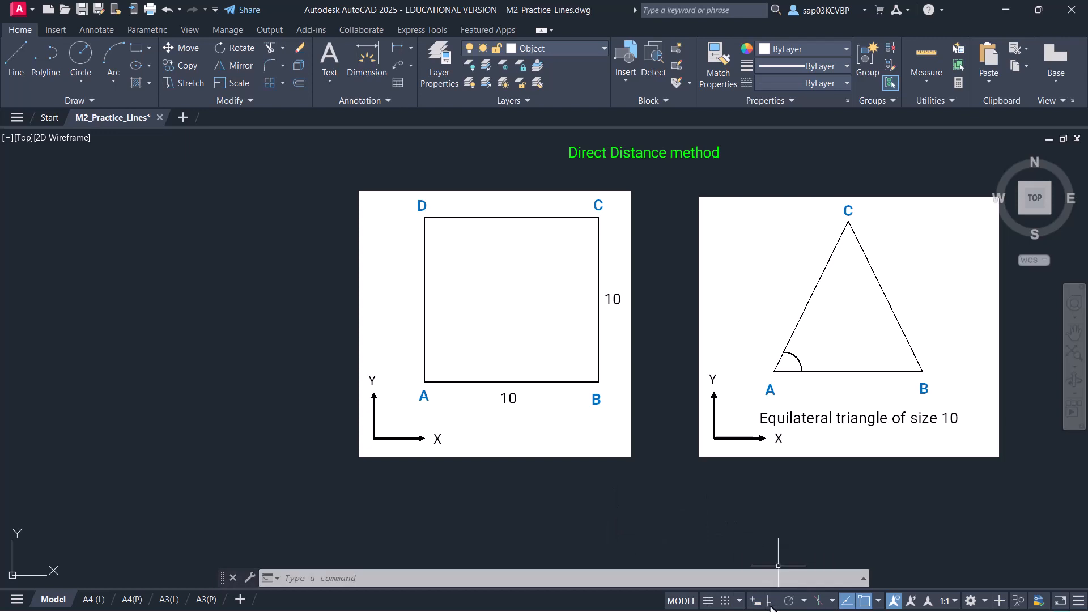
left_click(771, 602)
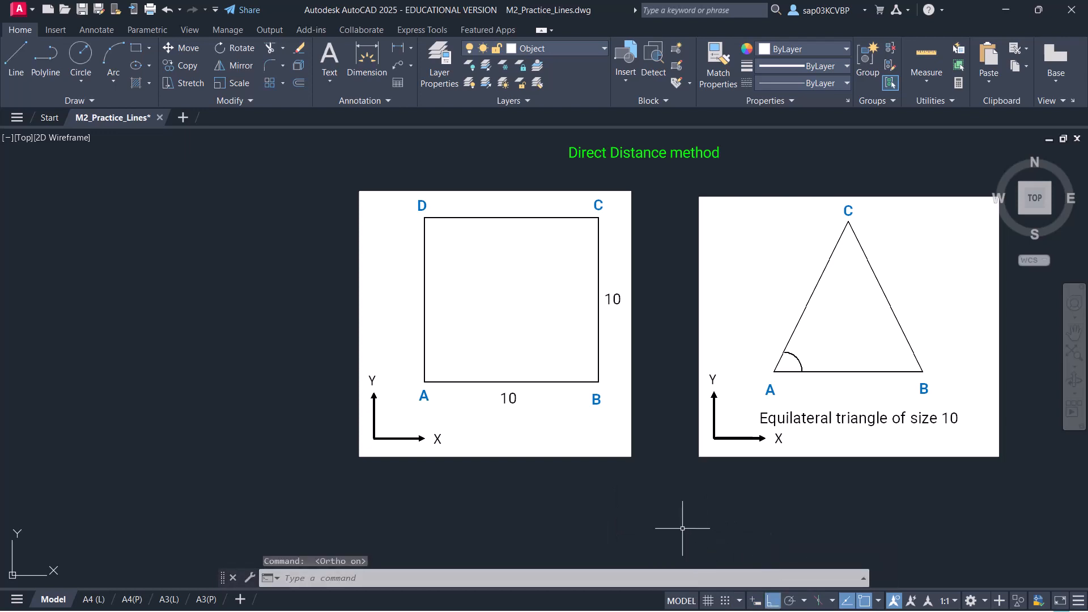
Start a square beside the Direct Distance example with the Line command, drawing its bottom and right sides 10 long.
left_click(16, 56)
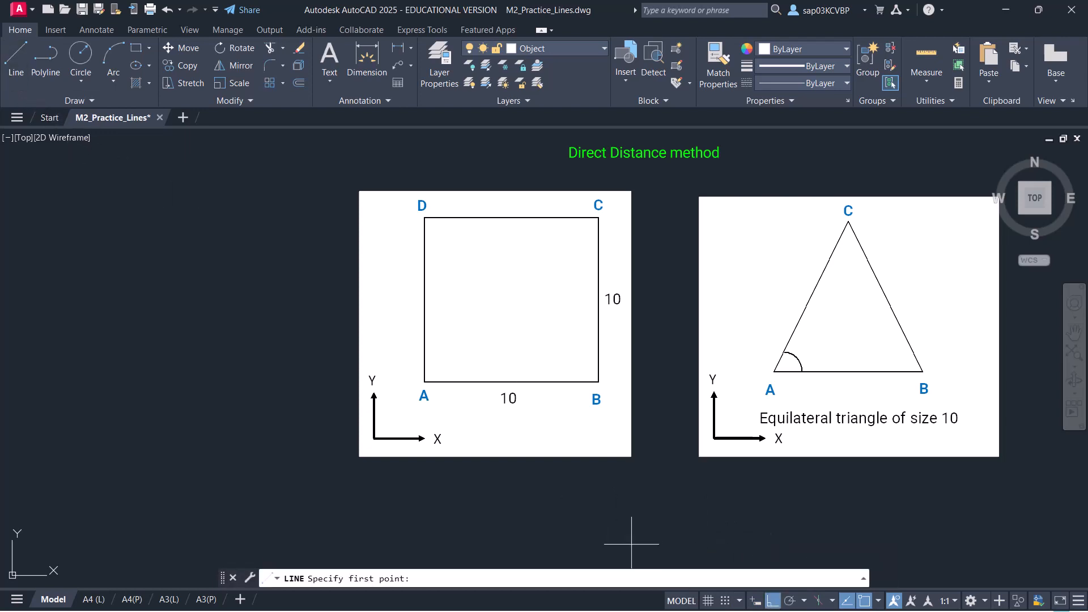
left_click(60, 440)
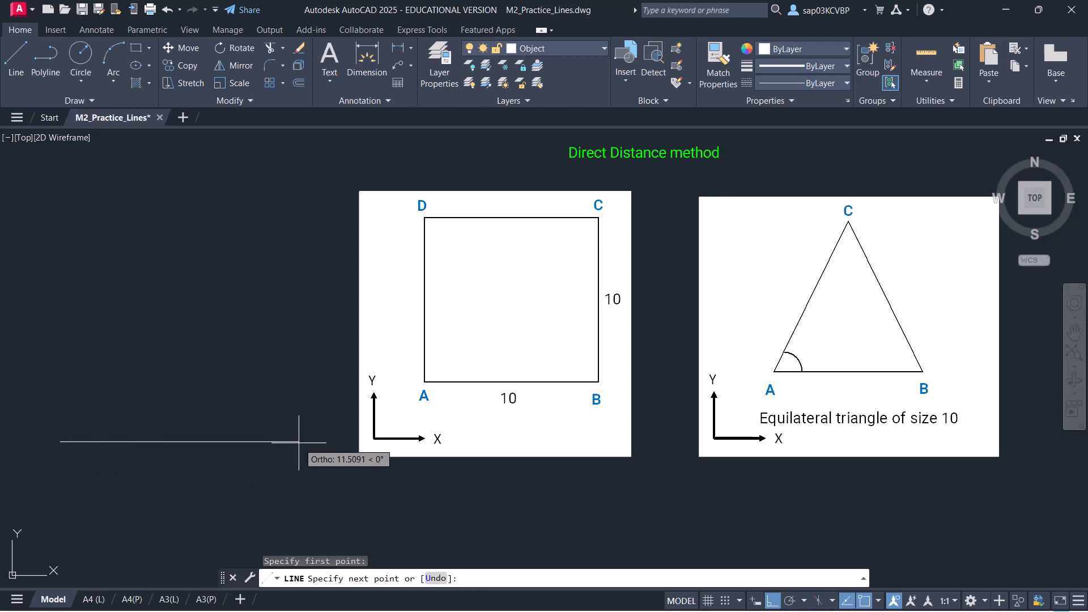
type("10")
key("Return")
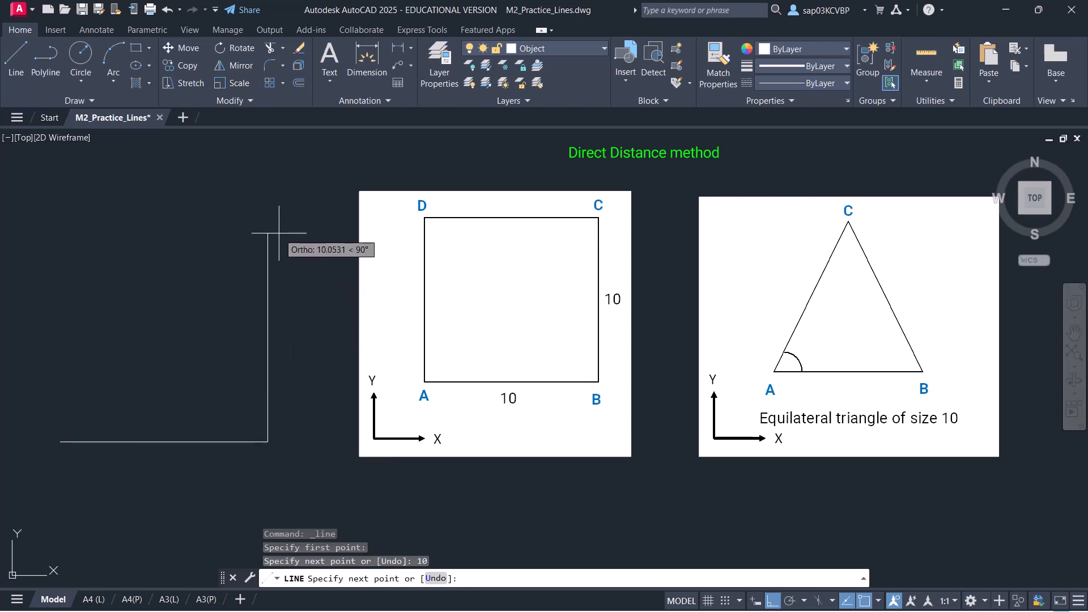
type("10")
key("Return")
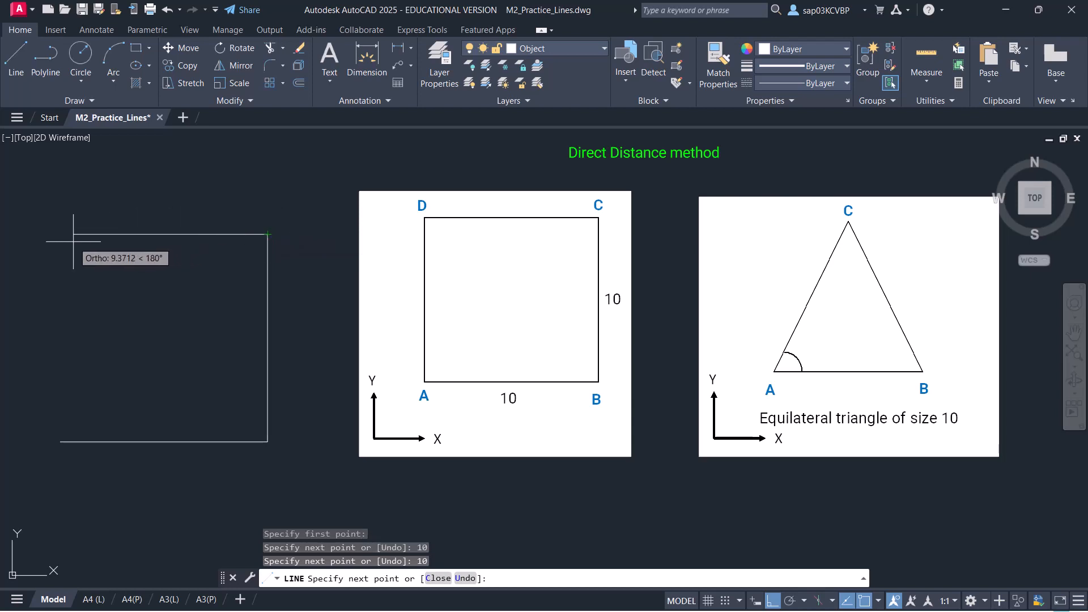
Draw the square's top and left sides by direct distance, each 10 long, and finish the Line command.
type("10")
key("Return")
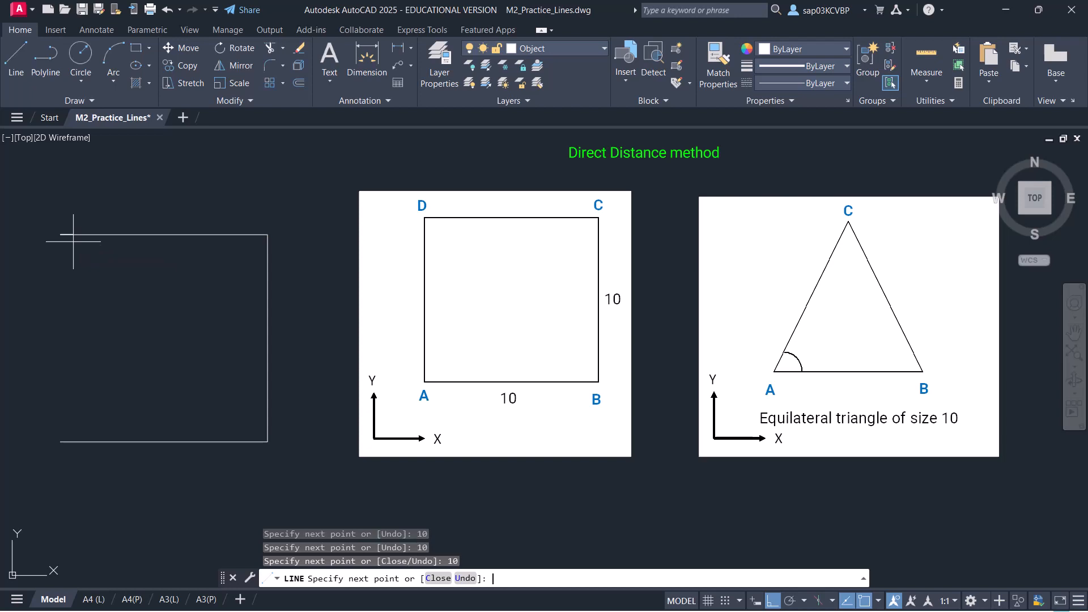
type("10")
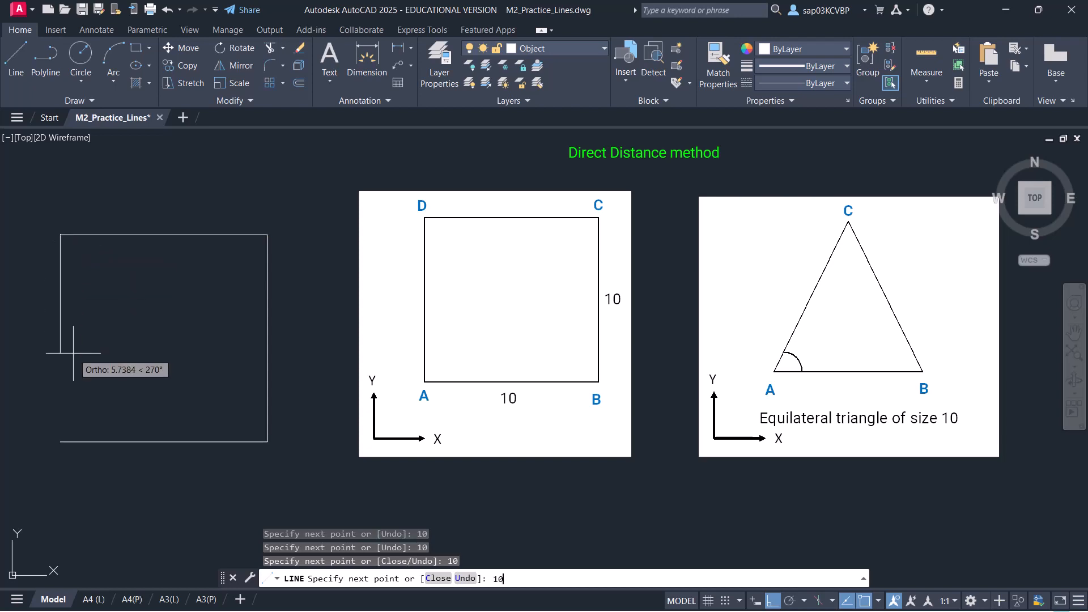
key("Return")
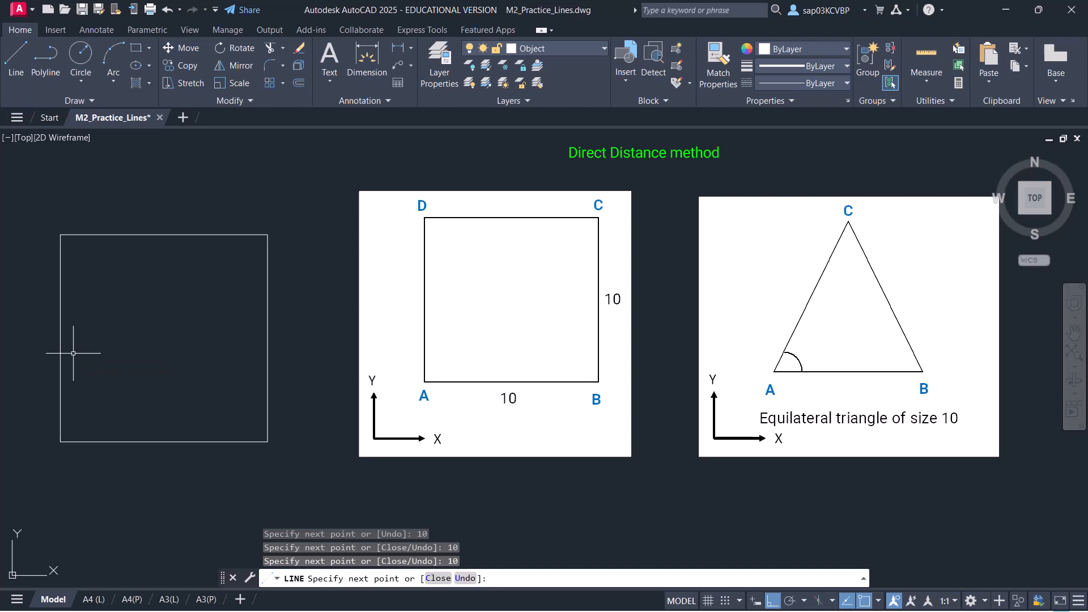
key("Return")
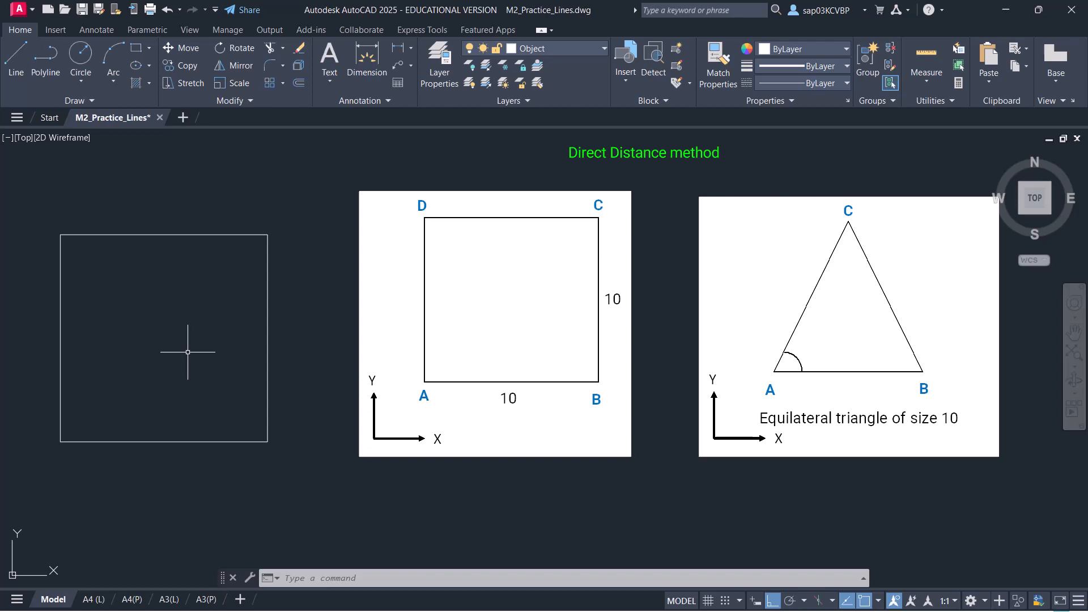
Erase the four lines of the square beside the Direct Distance example.
left_click(272, 465)
left_click(43, 212)
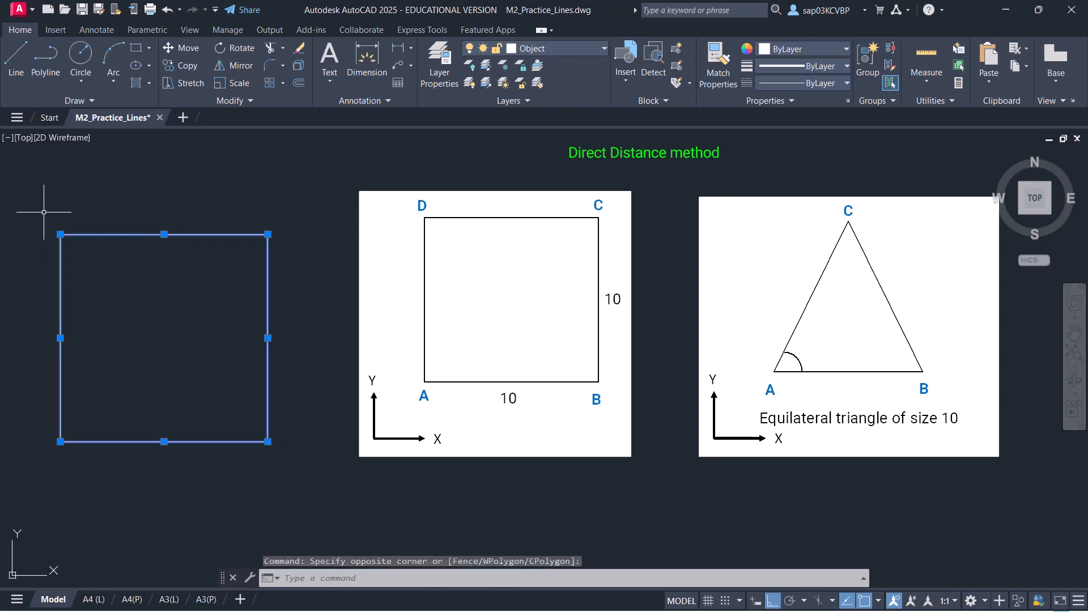
key("Delete")
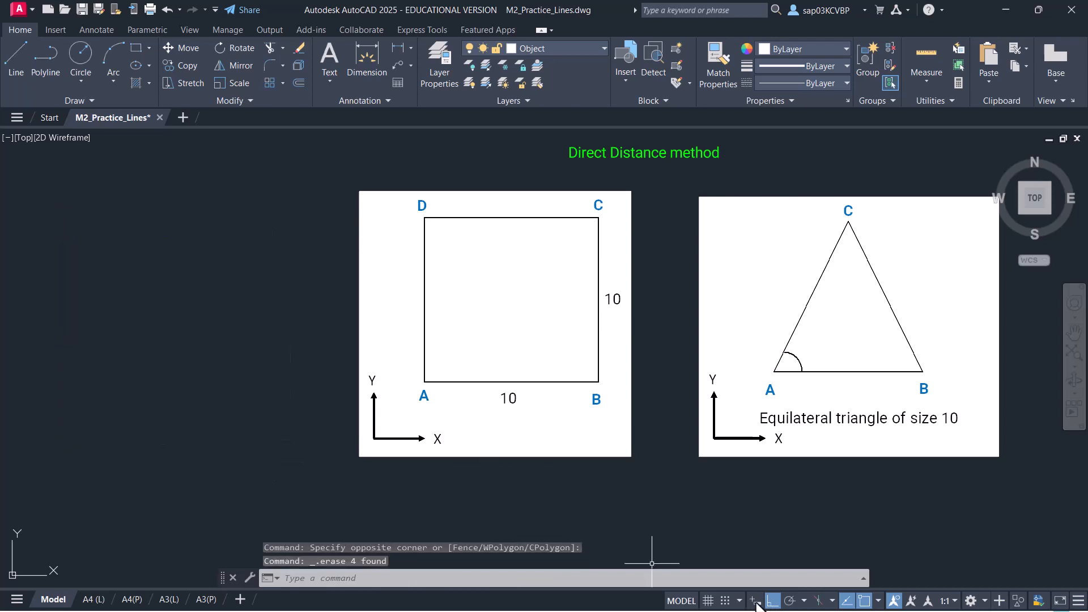
Turn on Dynamic Input and Polar Tracking, and draw the triangle's horizontal base 10 long with the Line command.
left_click(790, 602)
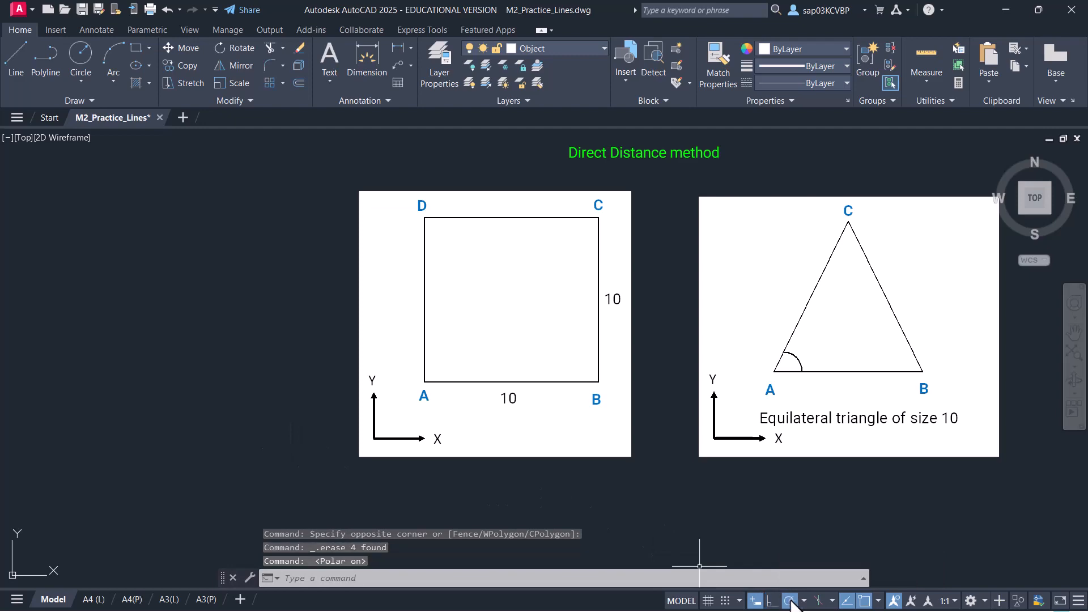
left_click(15, 64)
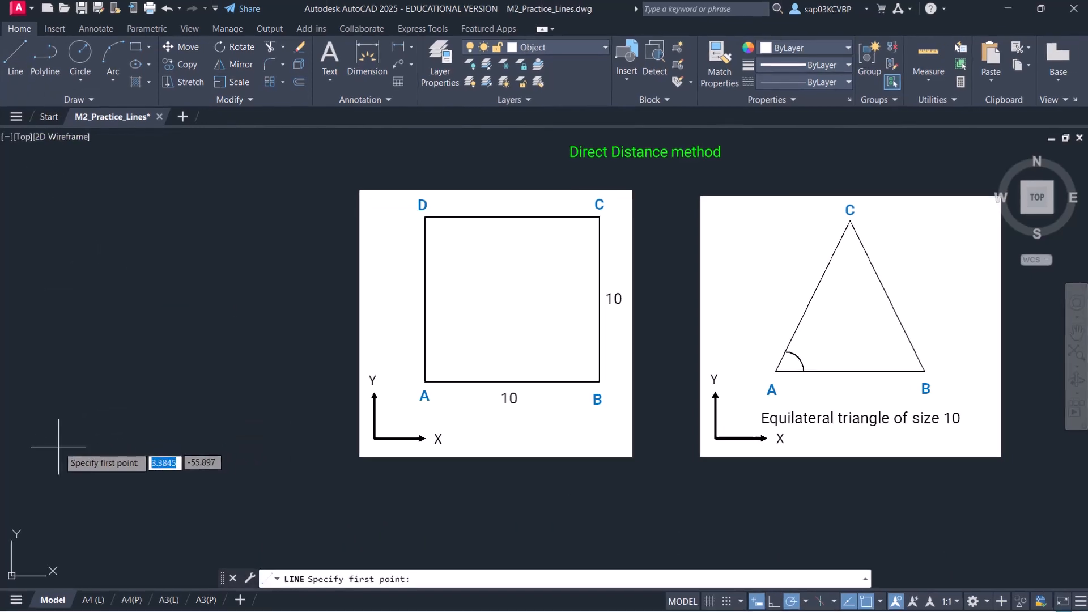
left_click(57, 448)
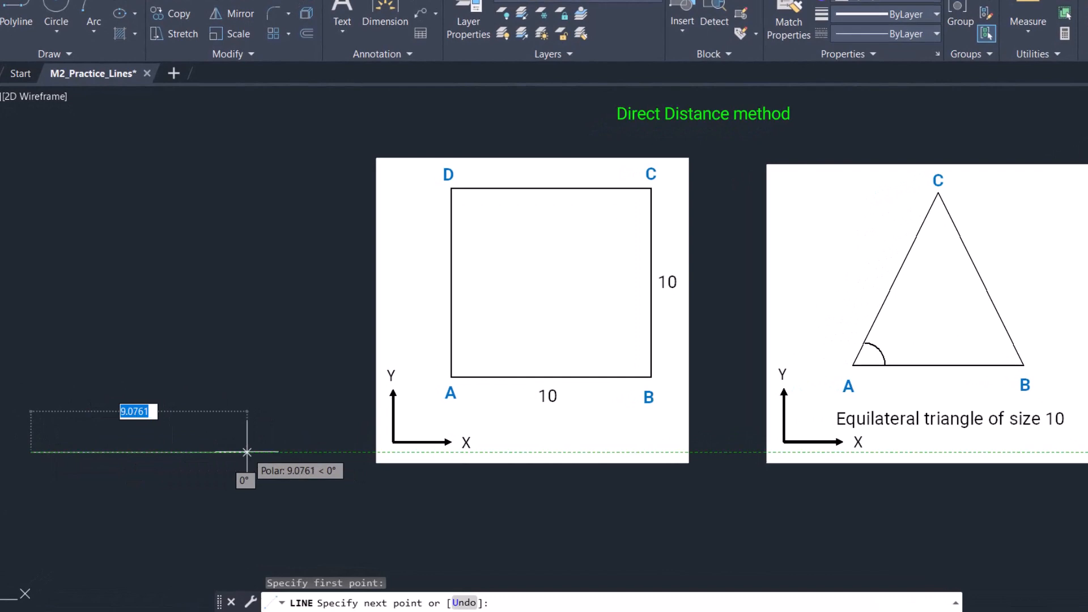
type("10")
key("Return")
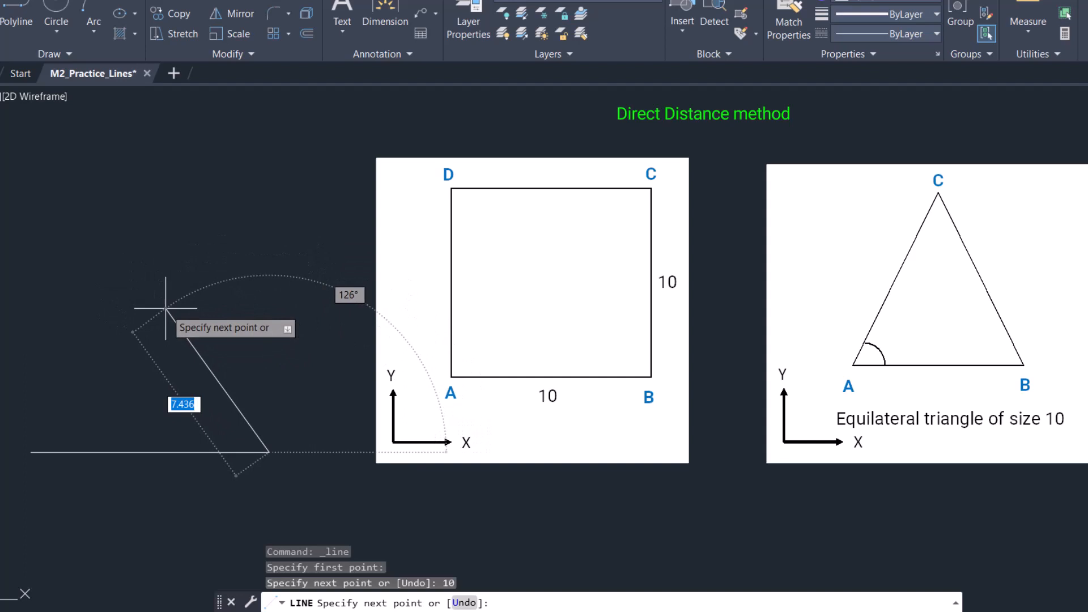
Draw the triangle's right side with length 10 and angle 120° through Dynamic Input.
type("10")
key("Tab")
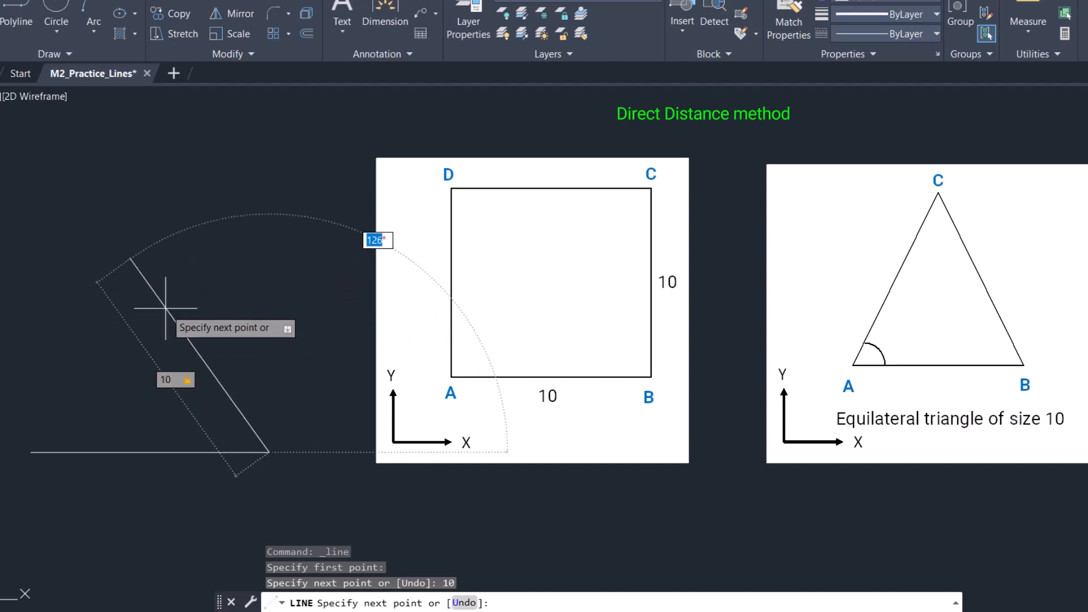
type("120")
key("Return")
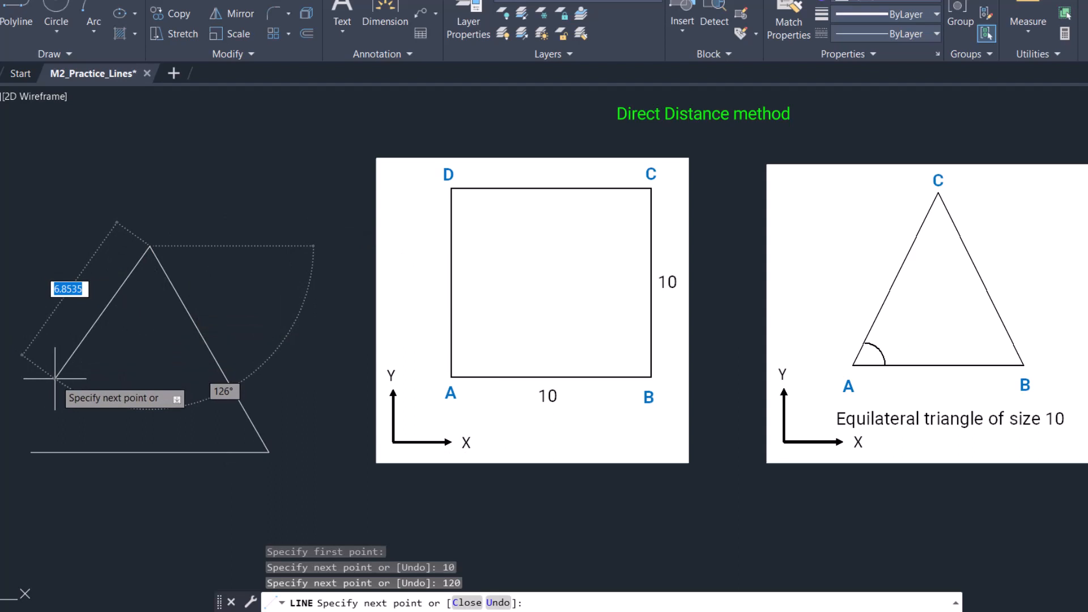
Draw the triangle's left side back to the base with length 10 and angle 120°, and finish the Line command.
type("10")
key("Tab")
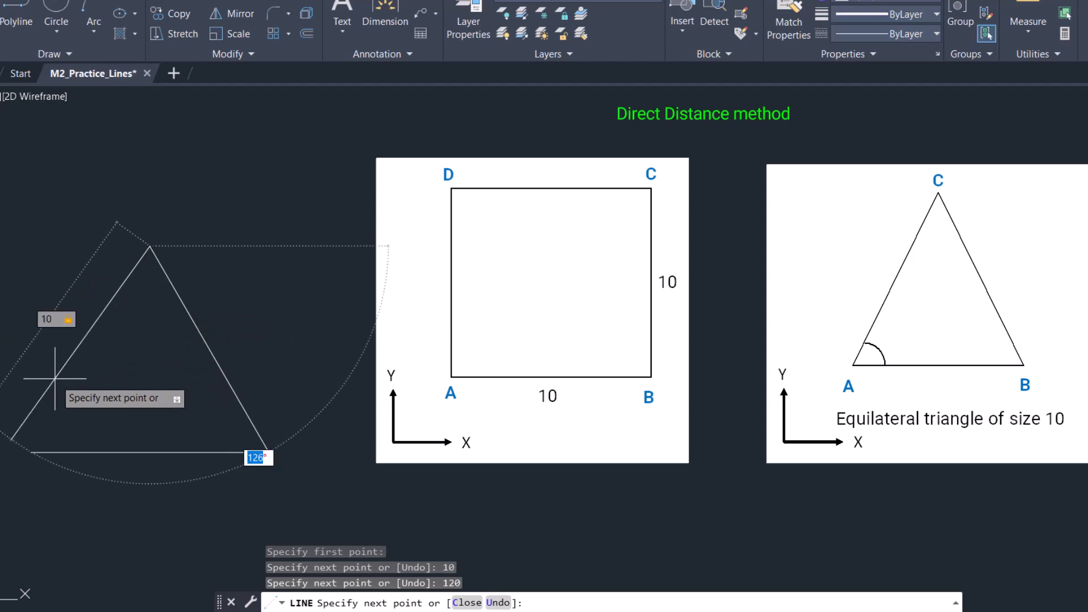
type("120")
key("Return")
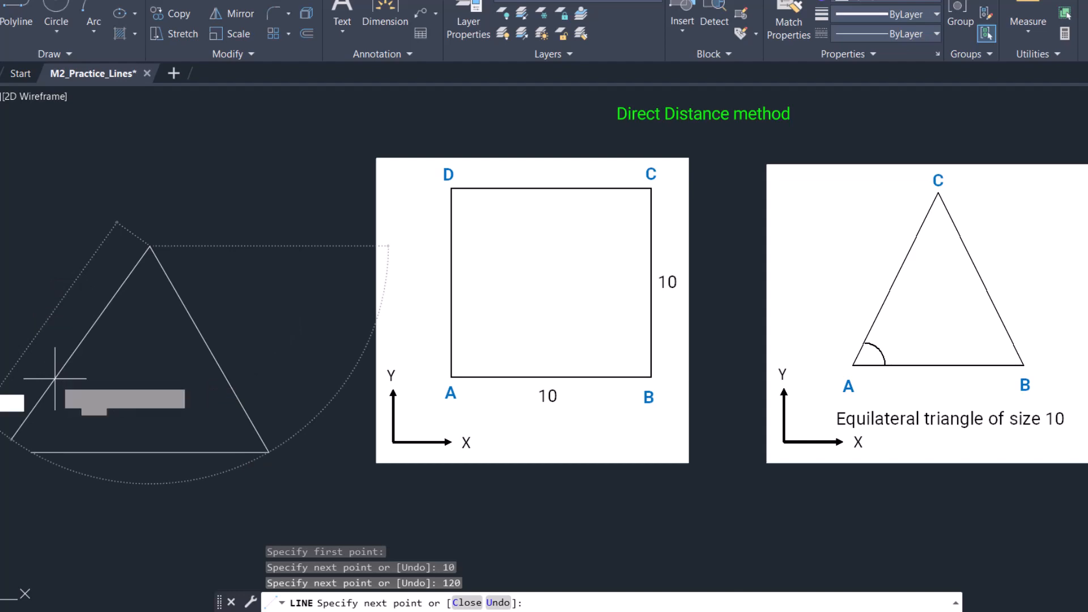
key("Return")
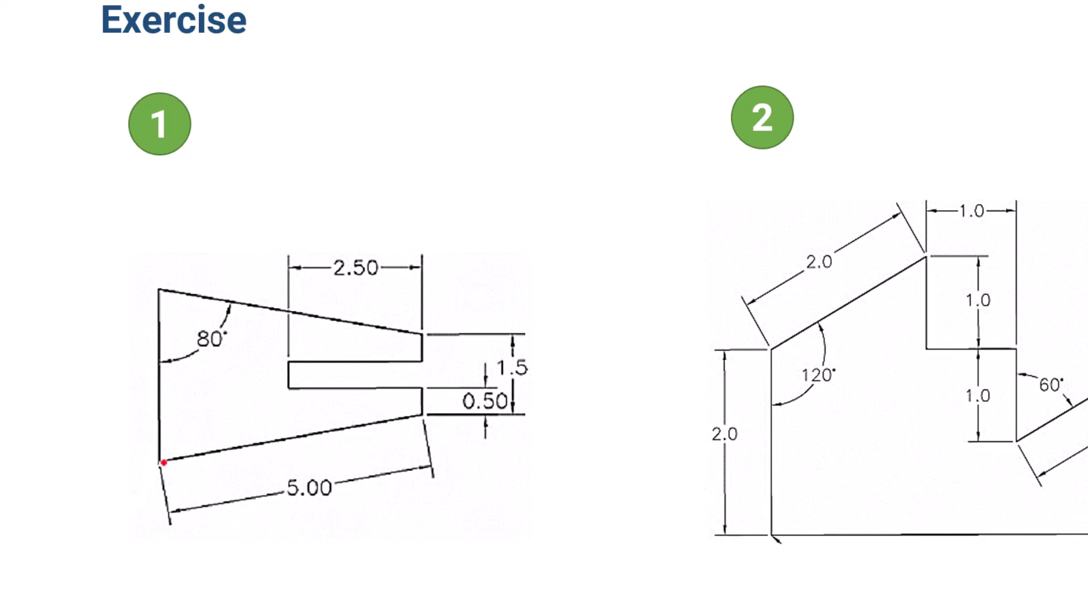
left_click_drag(158, 463, 416, 408)
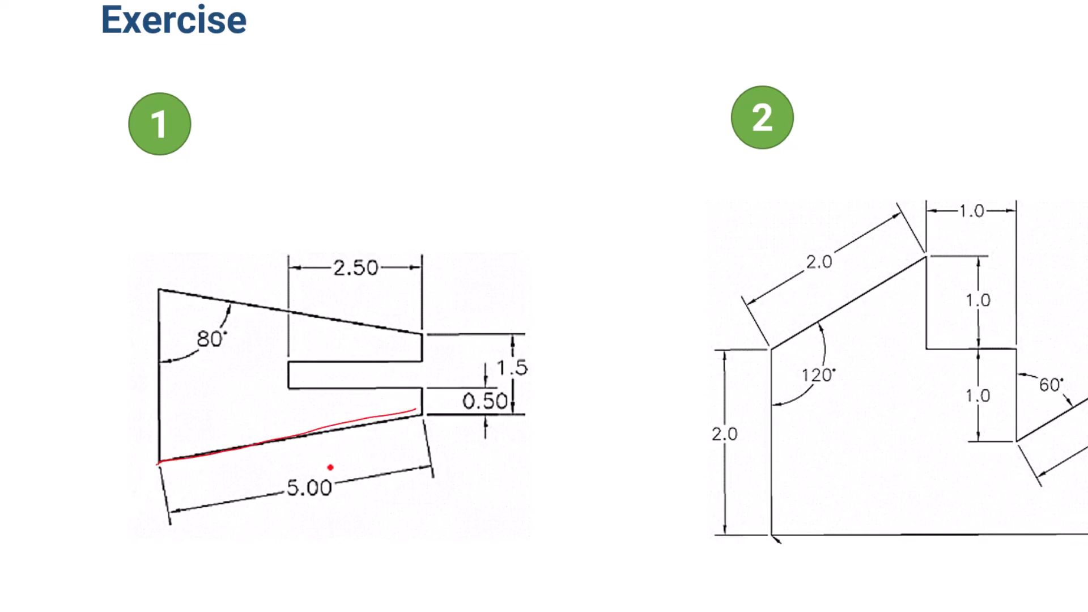
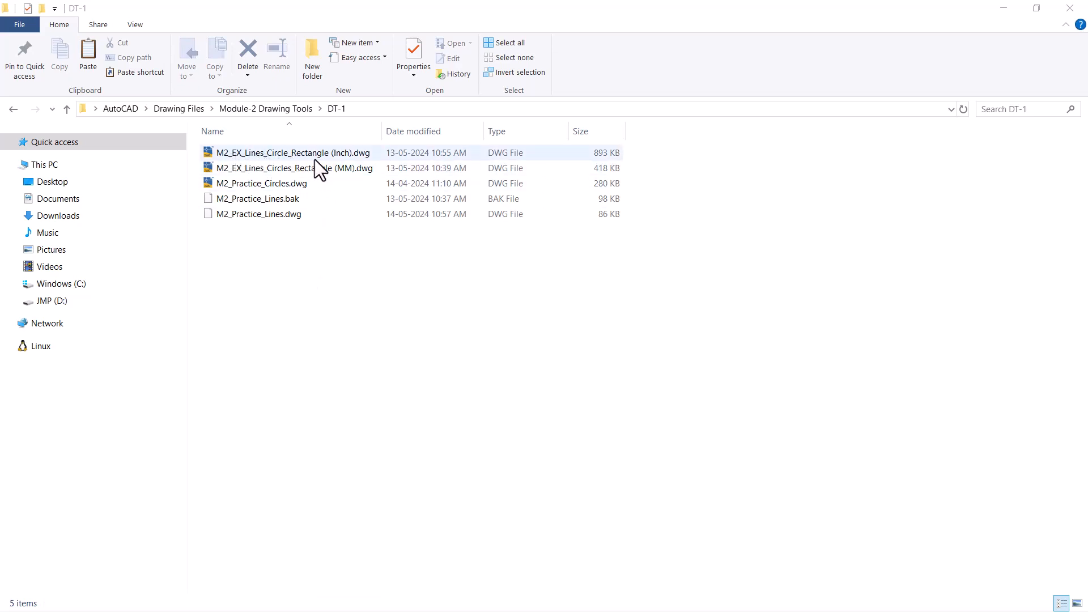
Open M2_EX_Lines_Circle_Rectangle (Inch).dwg and draw the first profile's lower slanted edge with the Line command, length 5 at 10°.
right_click(329, 152)
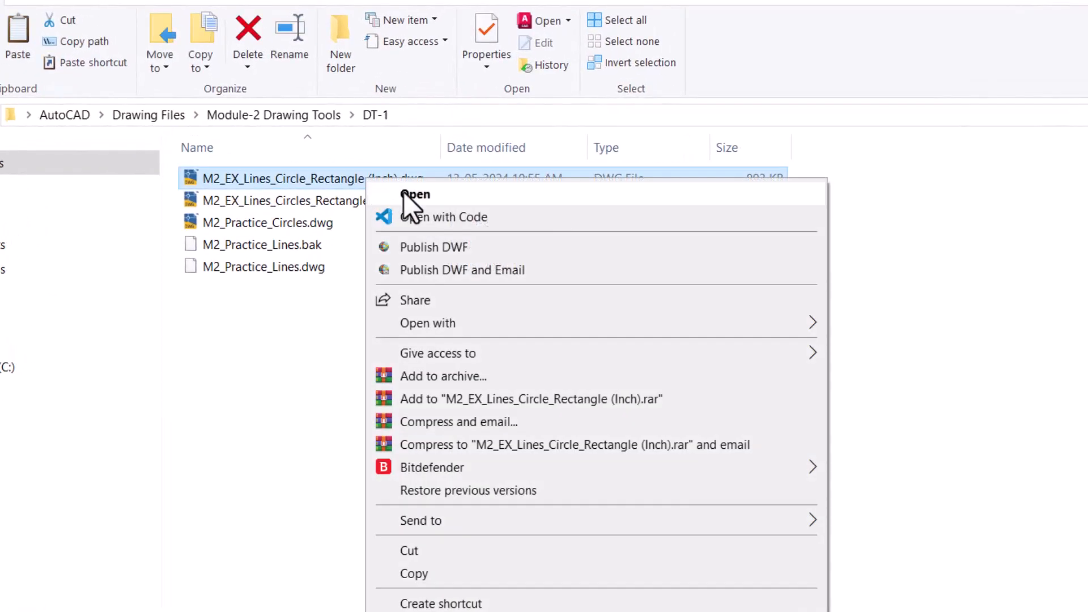
left_click(416, 194)
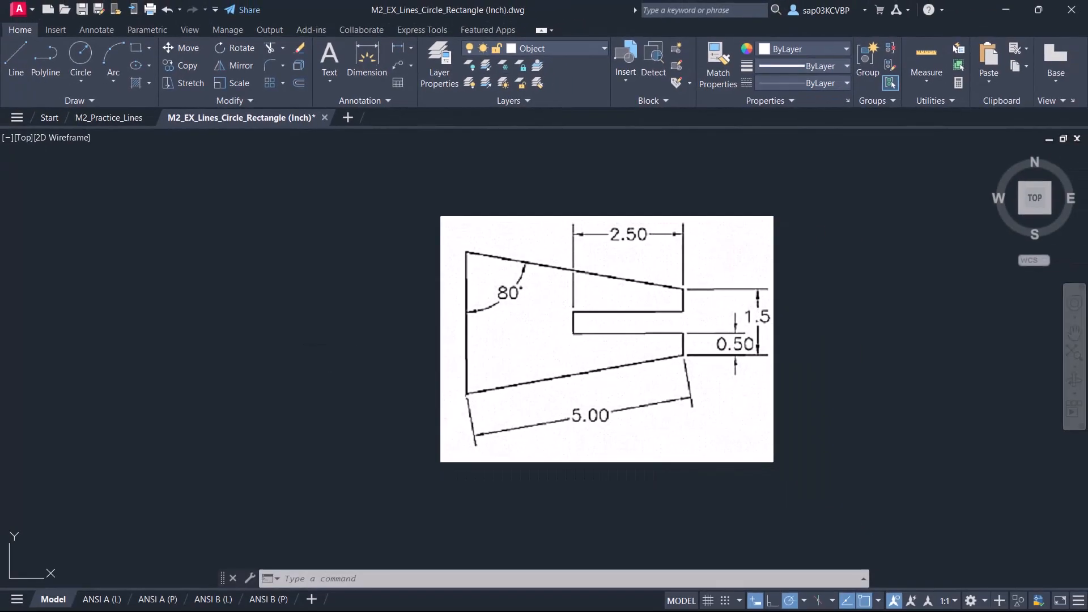
left_click(17, 67)
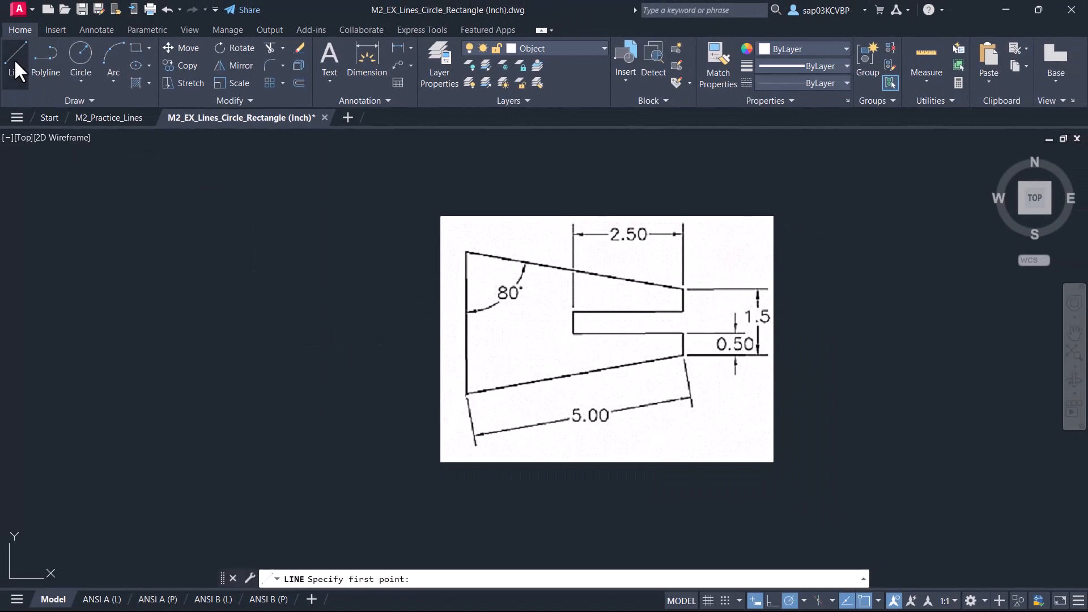
left_click(25, 484)
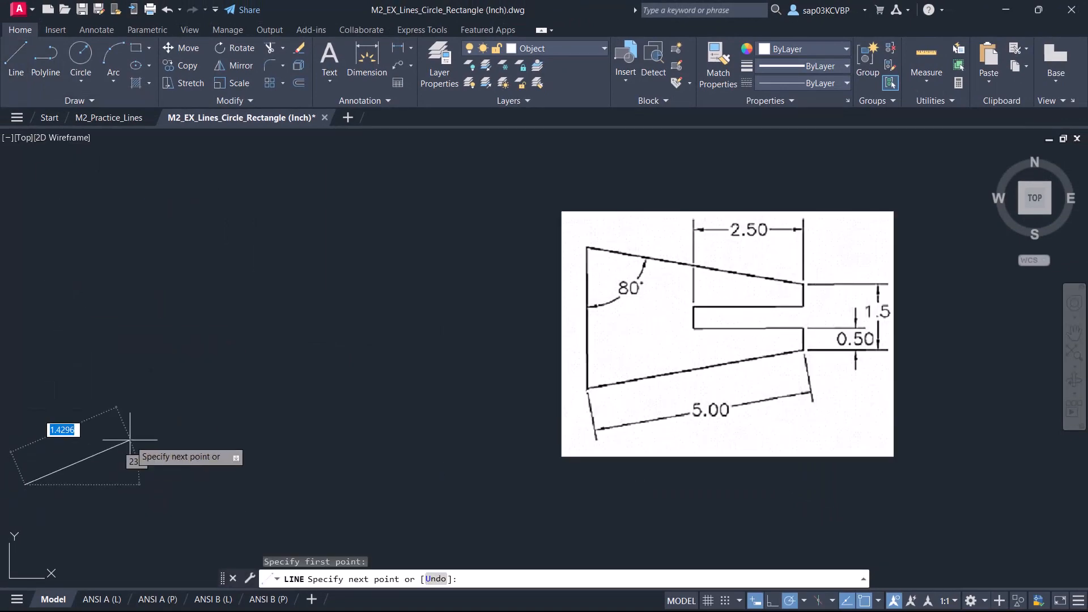
type("@")
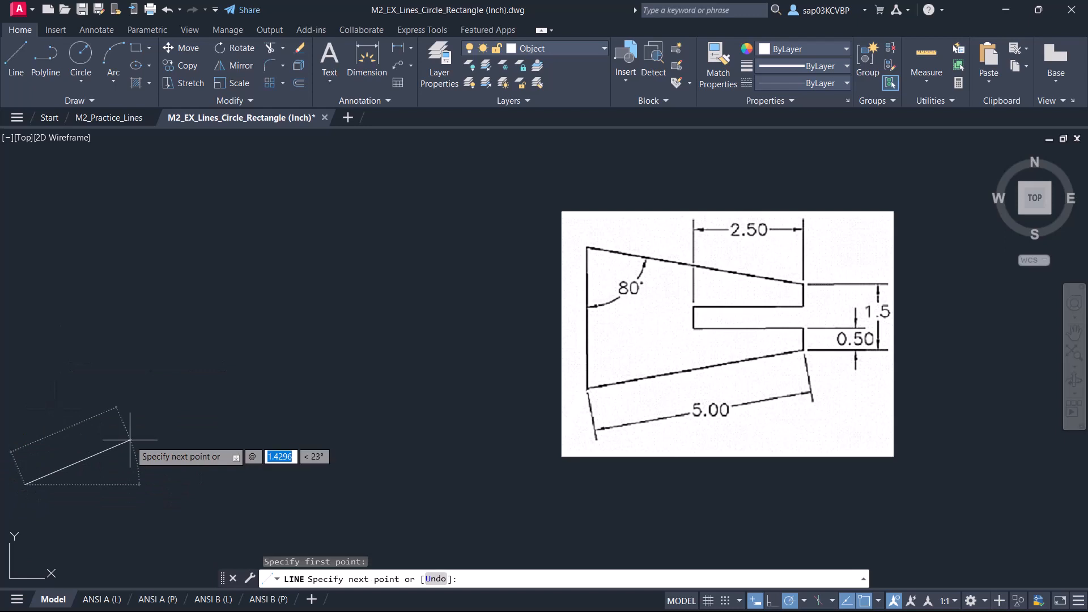
type("5")
key("Tab")
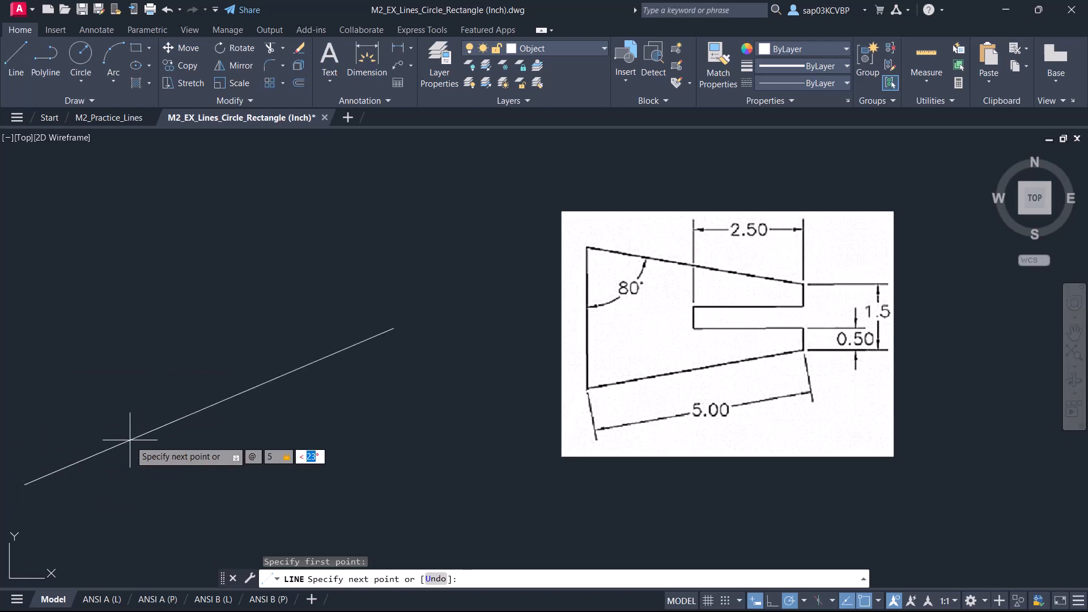
type("10")
key("Return")
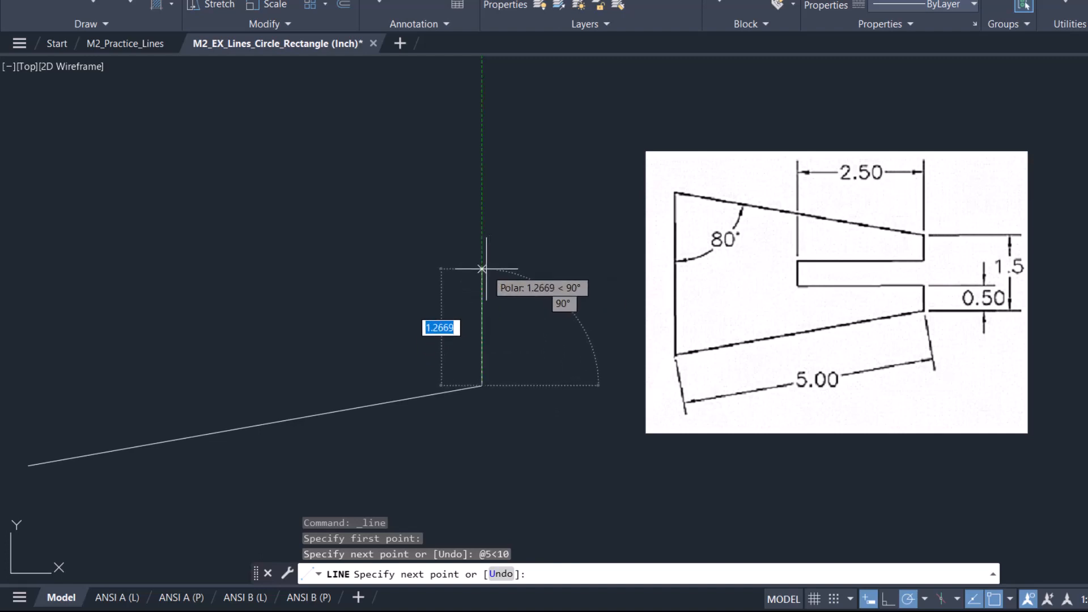
Continue the profile with a 0.5 vertical line upward and the slot's 2.50 lower edge to the left.
type("0.5")
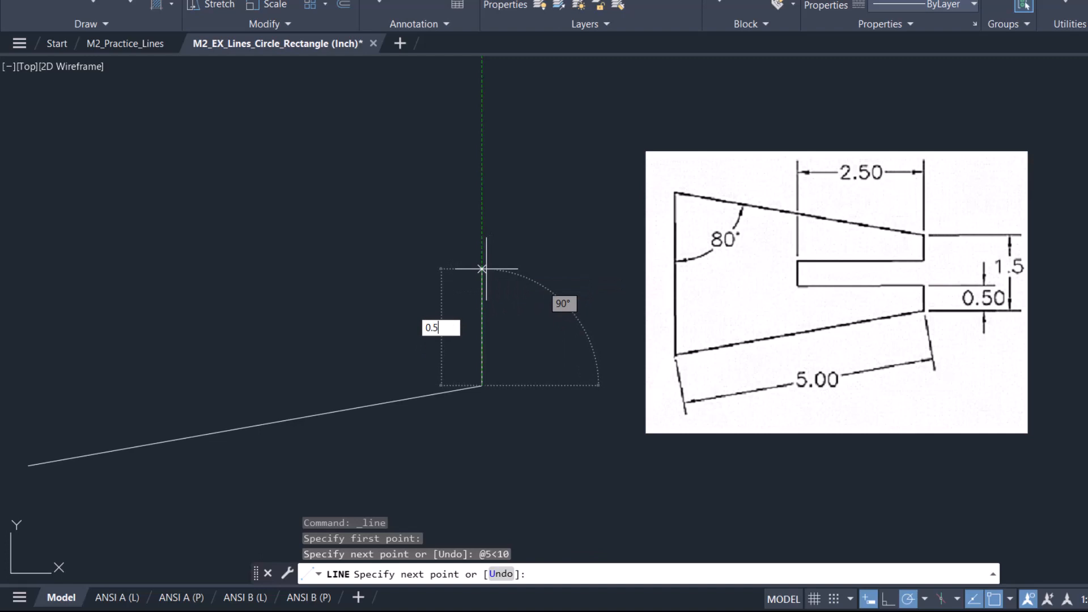
key("Return")
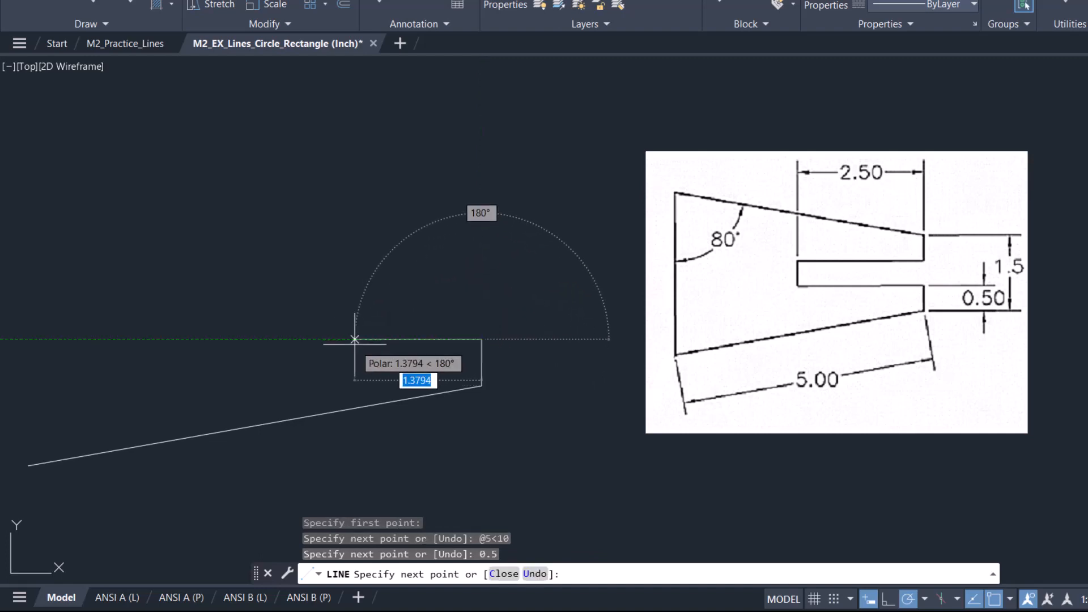
type("2.50")
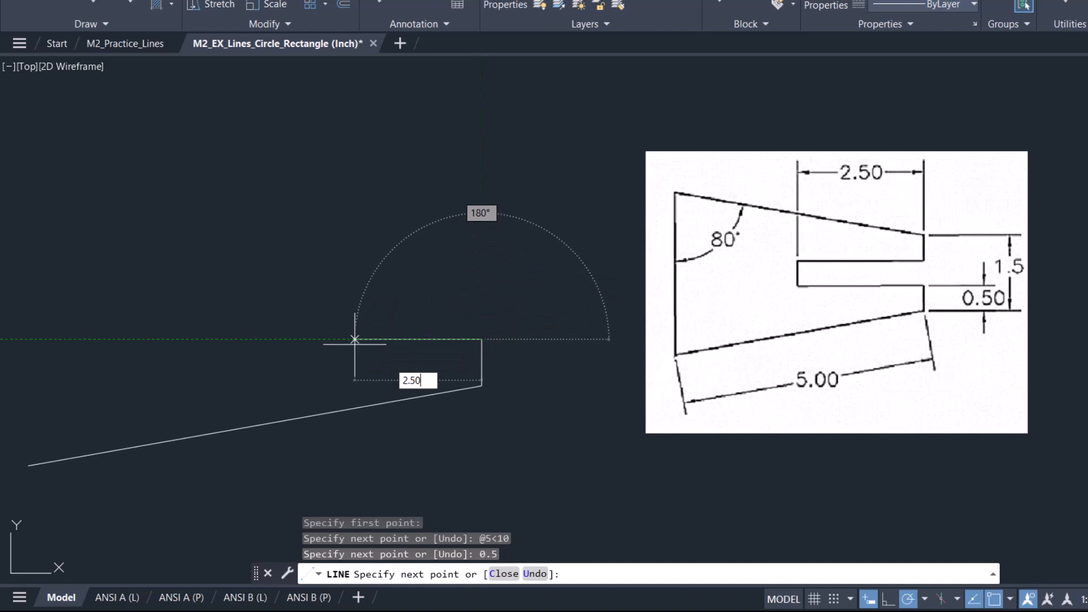
key("Return")
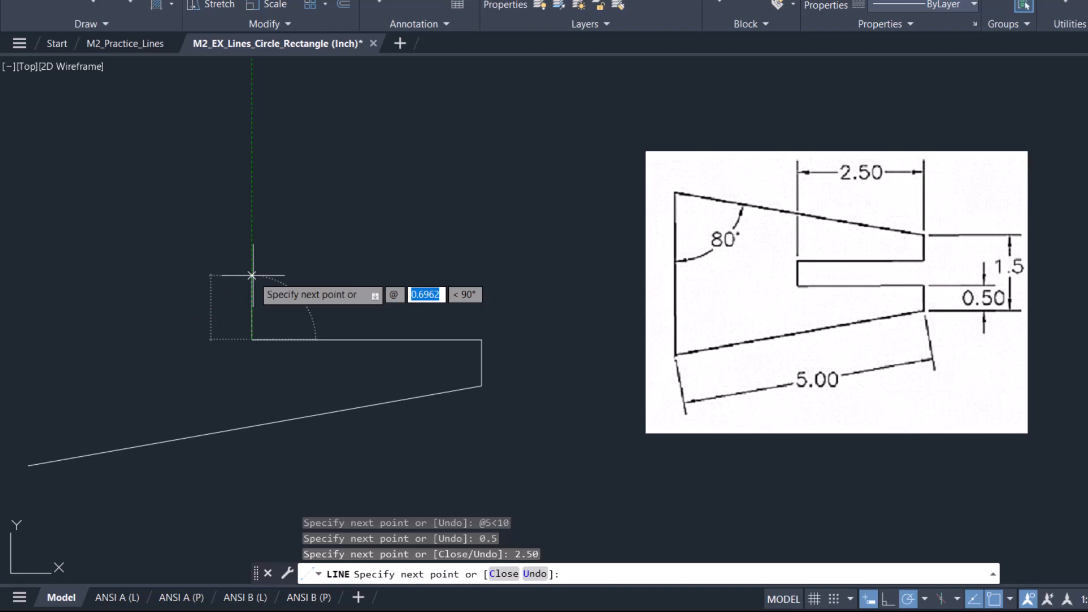
Draw the slot's vertical inner end upward with length 0.50 at 90°.
type("0")
key("BackSpace")
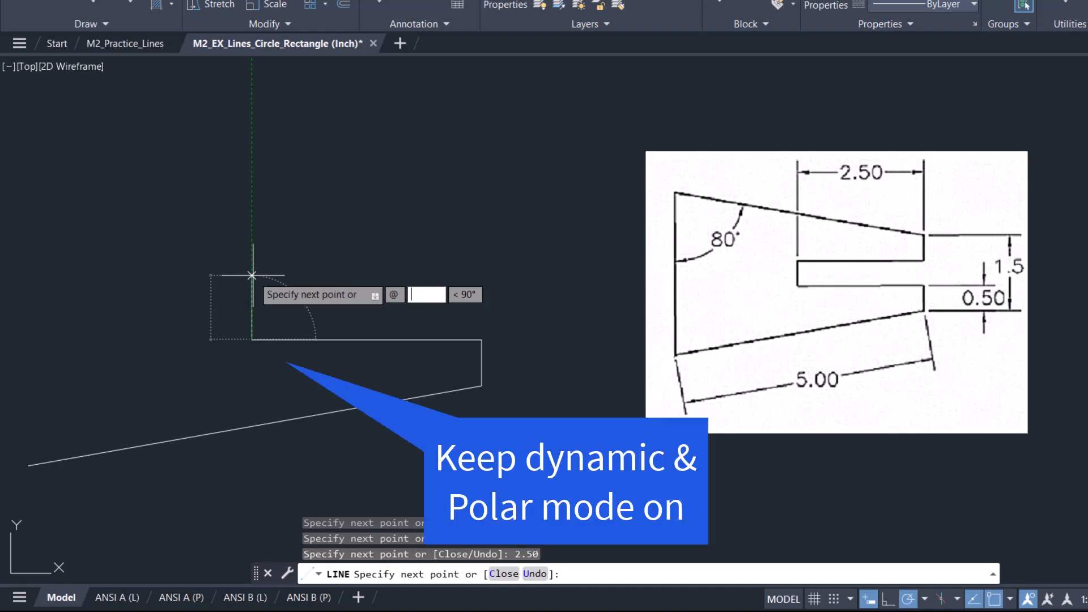
type("0.50")
key("Tab")
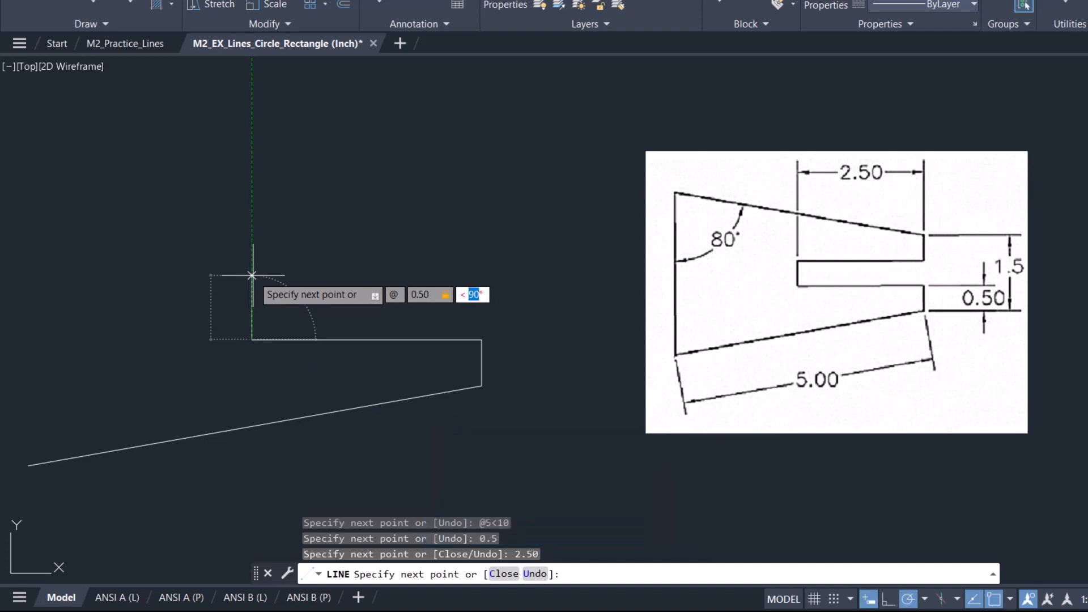
key("Return")
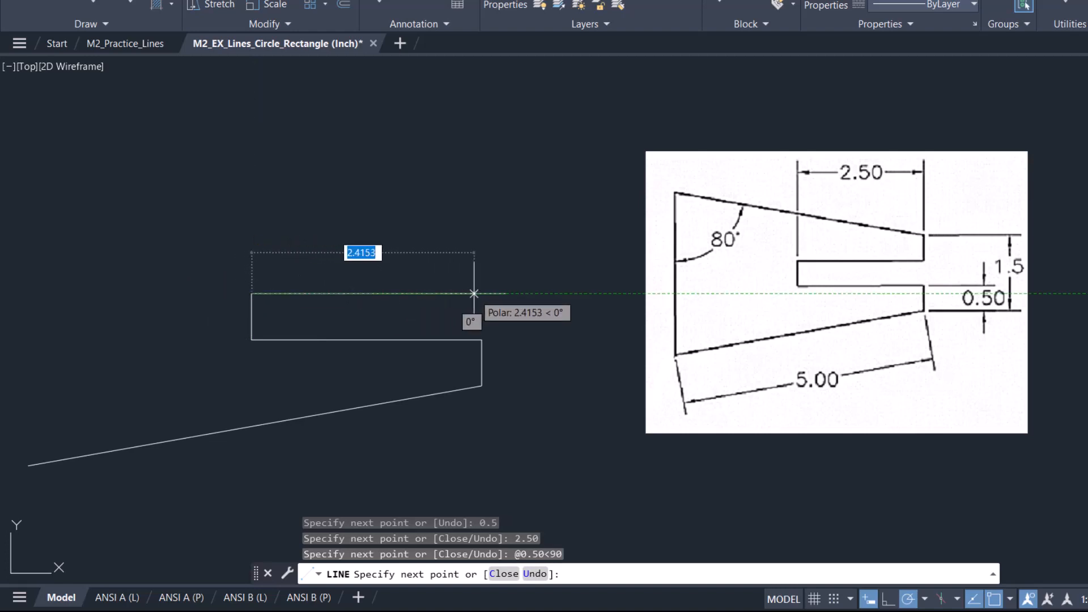
Draw the slot's upper edge 2.5 to the right and the 0.5 vertical edge above it.
type("2.5")
key("Return")
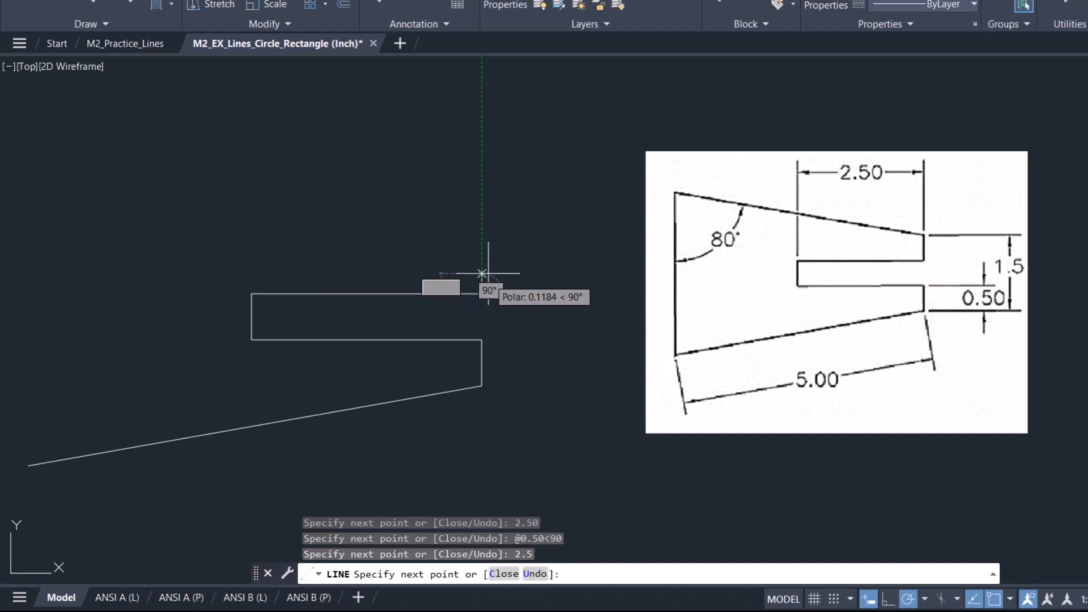
type("0.5")
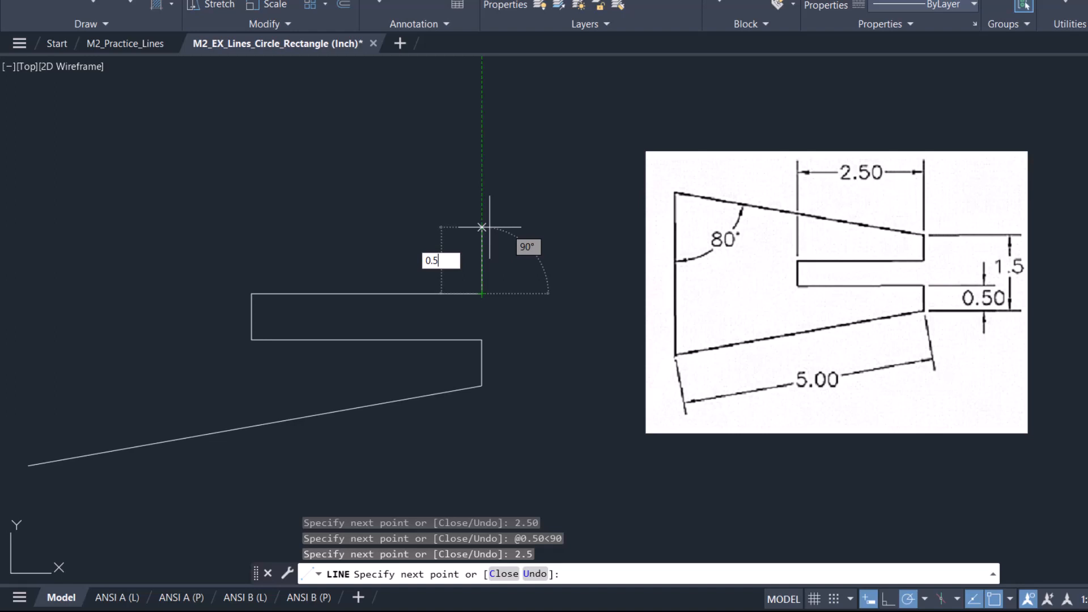
key("Return")
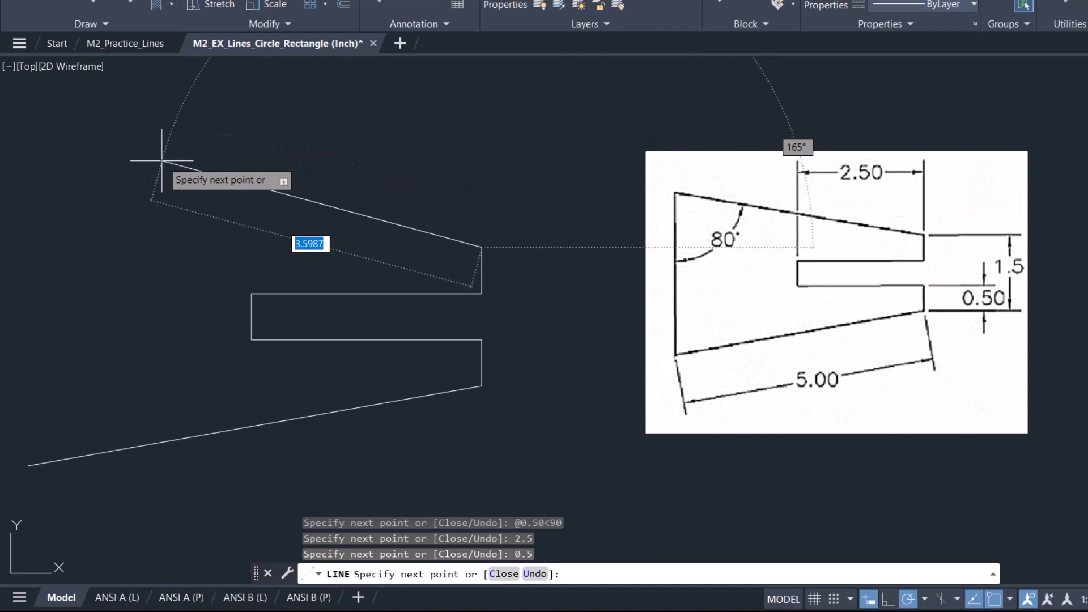
Draw the upper slanted edge with length 5 at 170° and close the profile back to its start point.
type("@")
type("5")
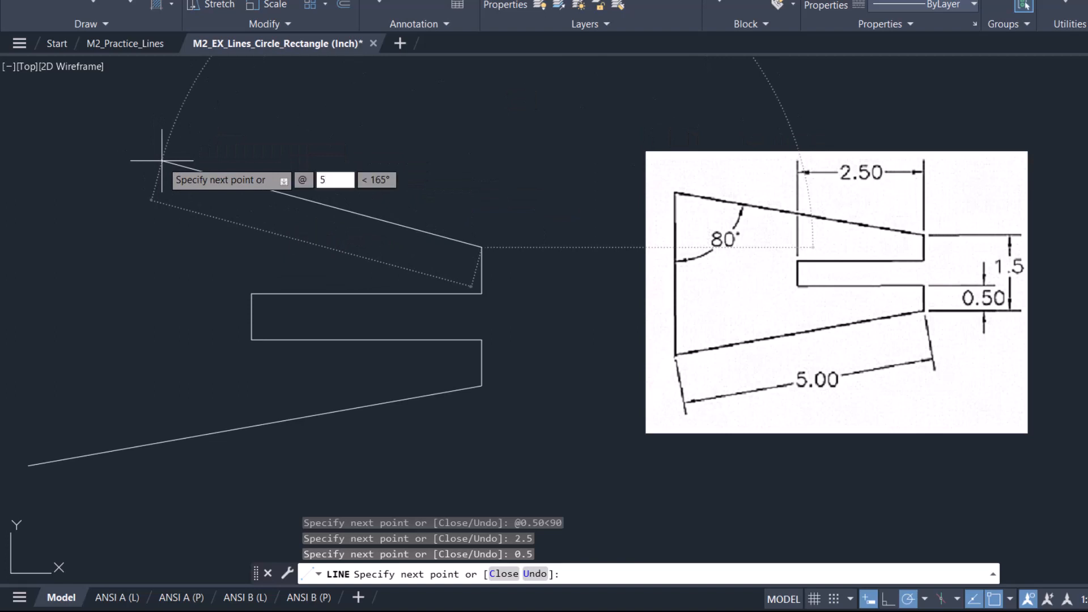
key("Tab")
type("170")
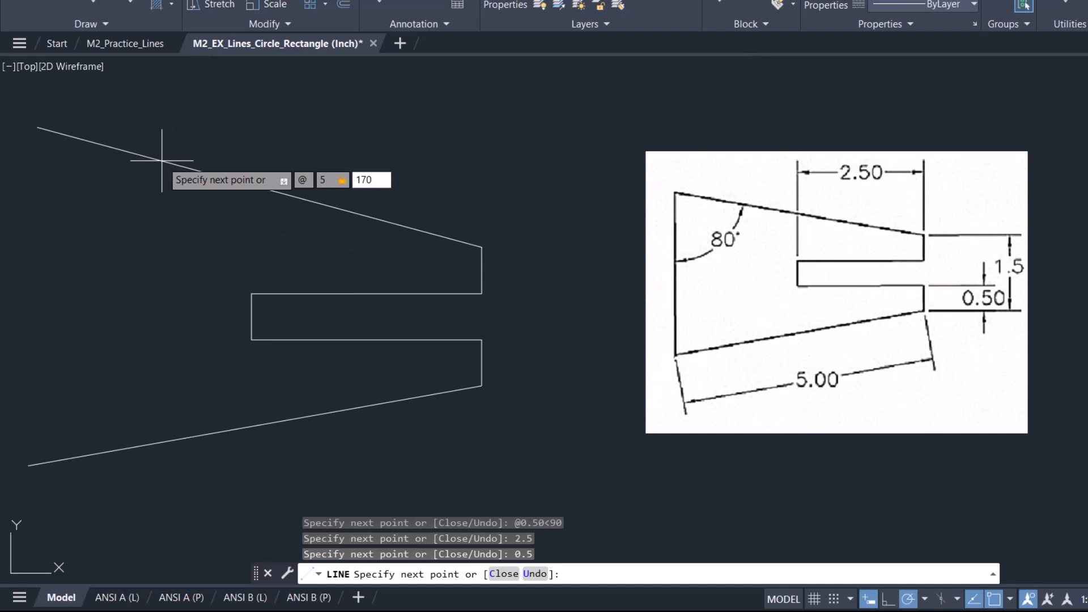
key("Return")
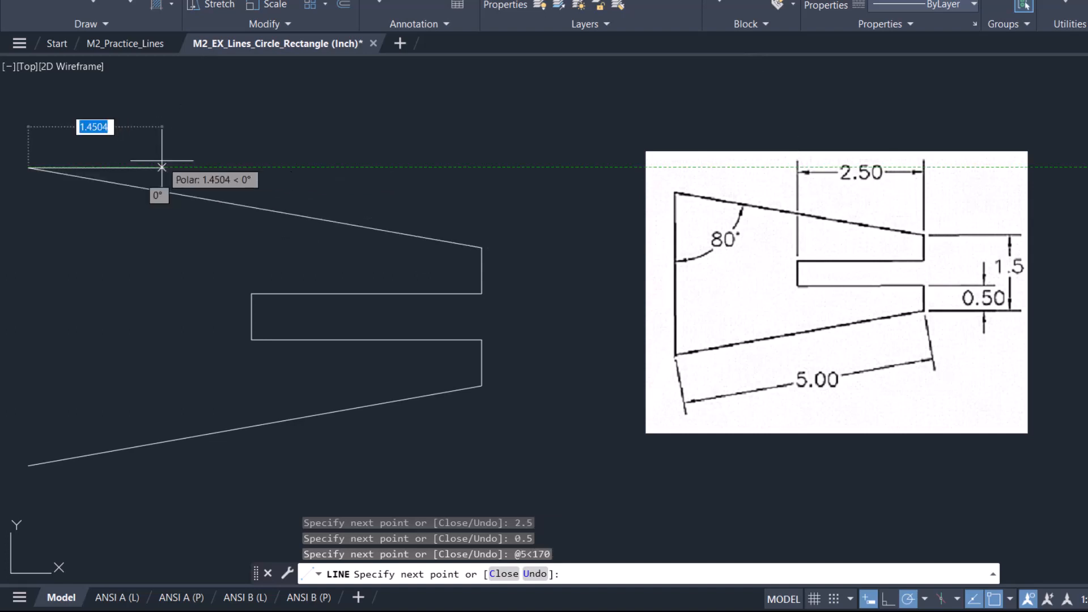
type("c")
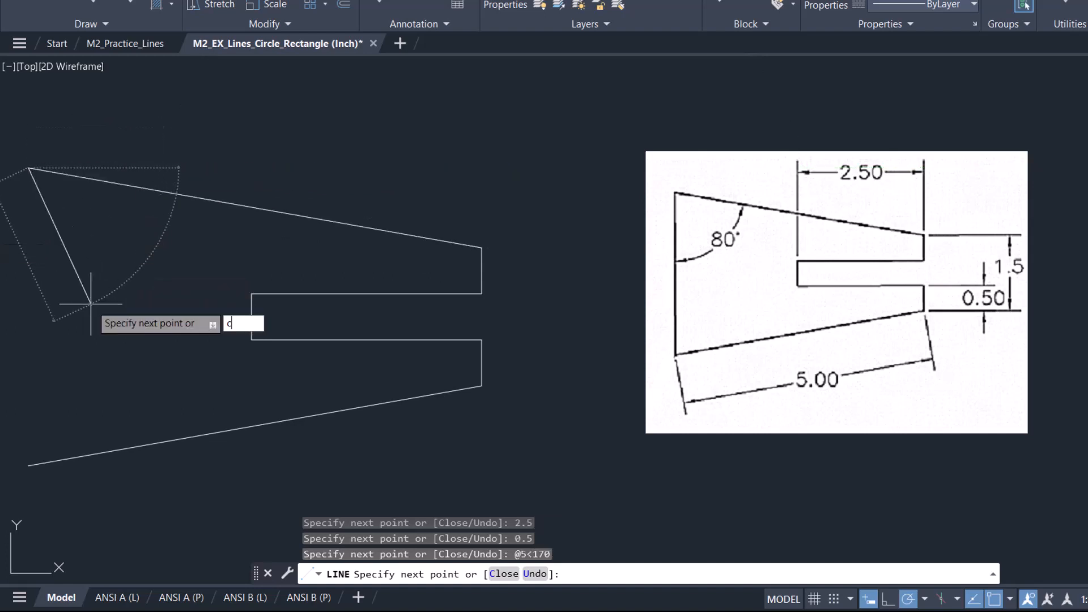
key("Return")
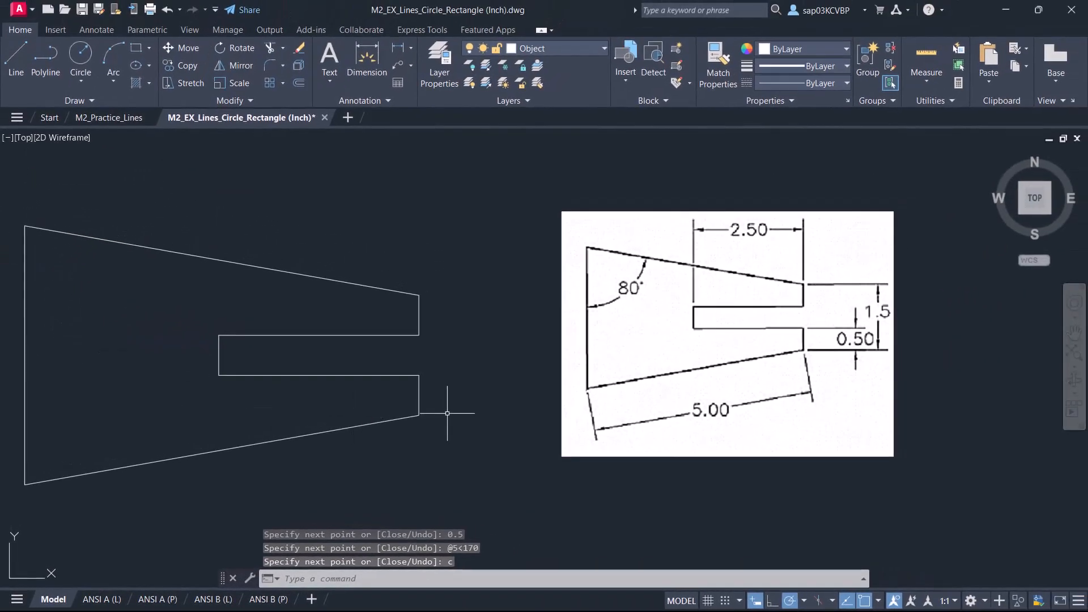
Start the second exercise profile beside its reference image with a vertical left edge 2 long, drawn upward with the Line command.
scroll(447, 414, "down", 2)
middle_click_drag(447, 413, 436, 150)
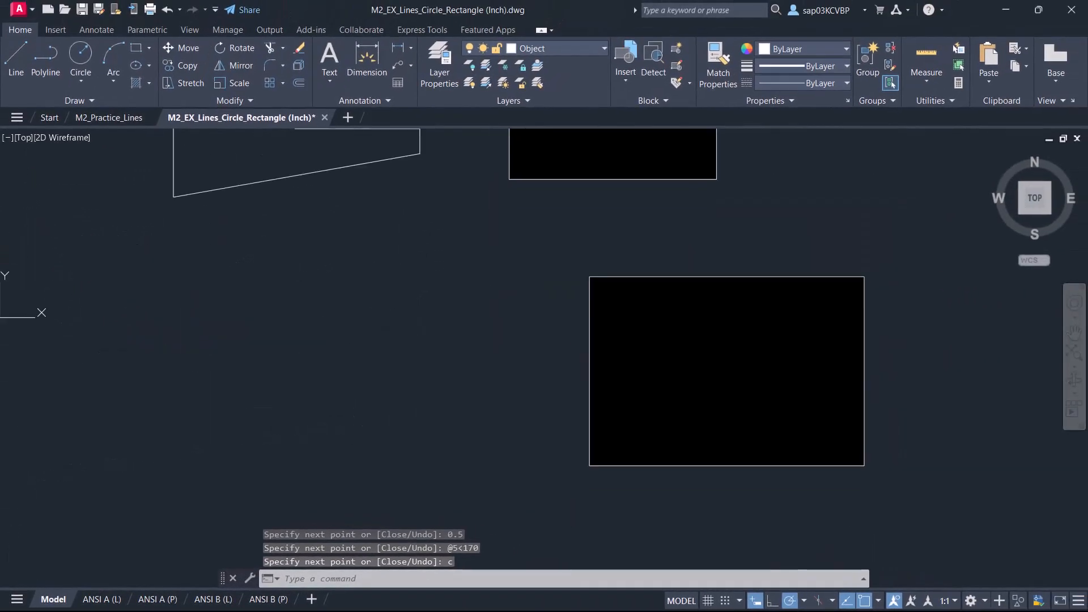
scroll(312, 362, "up", 2)
middle_click_drag(338, 369, 192, 314)
left_click(16, 60)
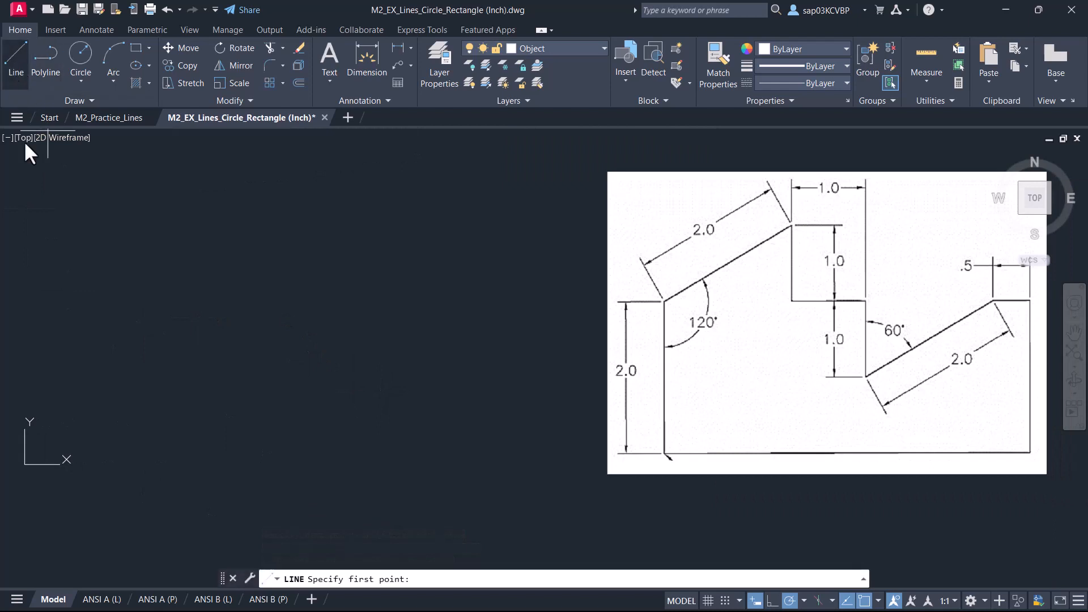
left_click(46, 449)
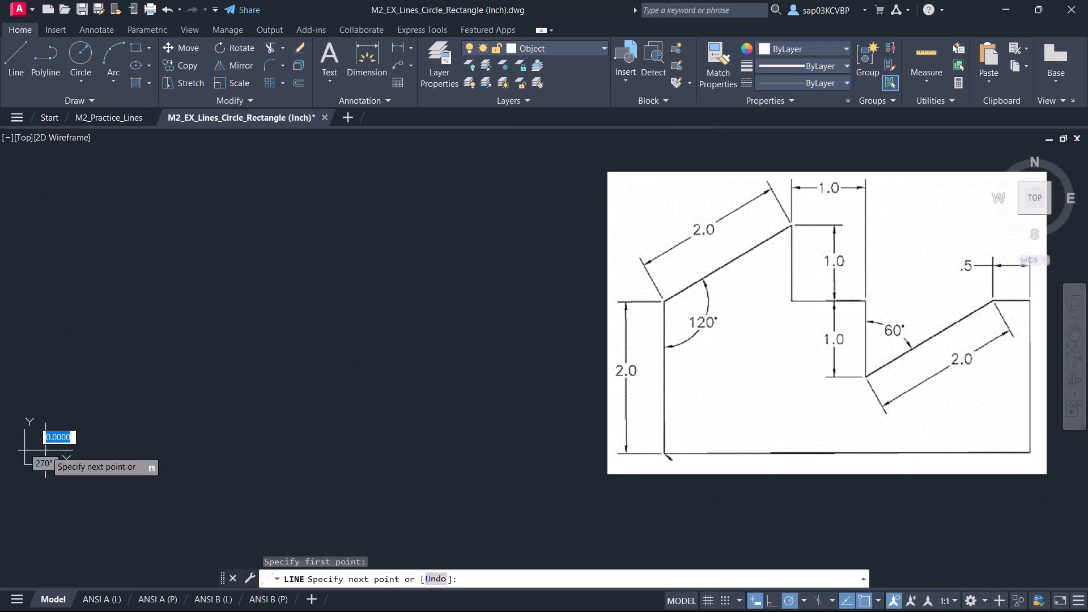
type("2")
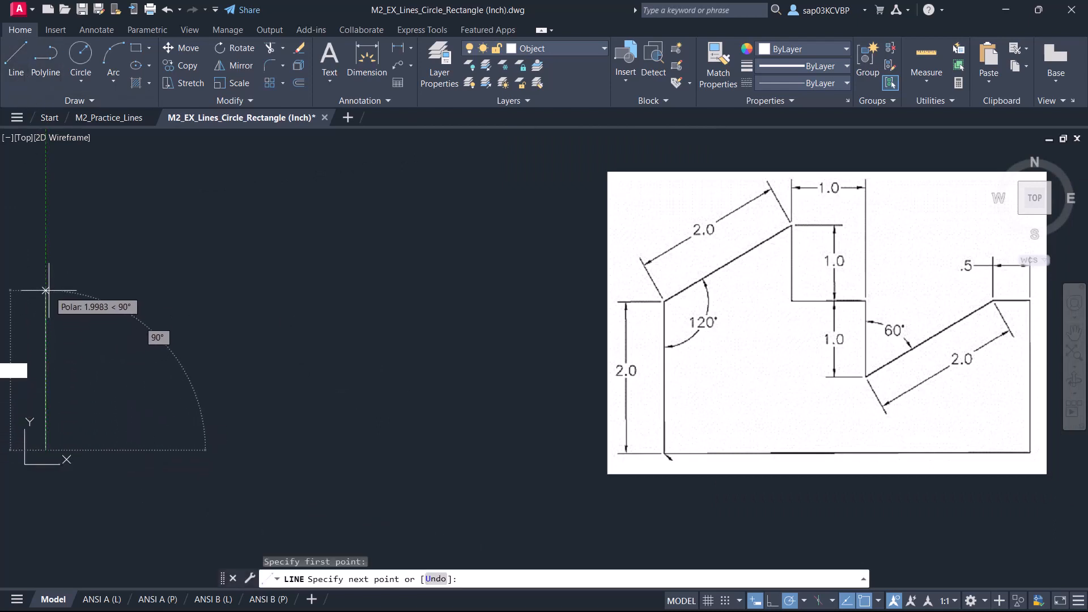
key("Return")
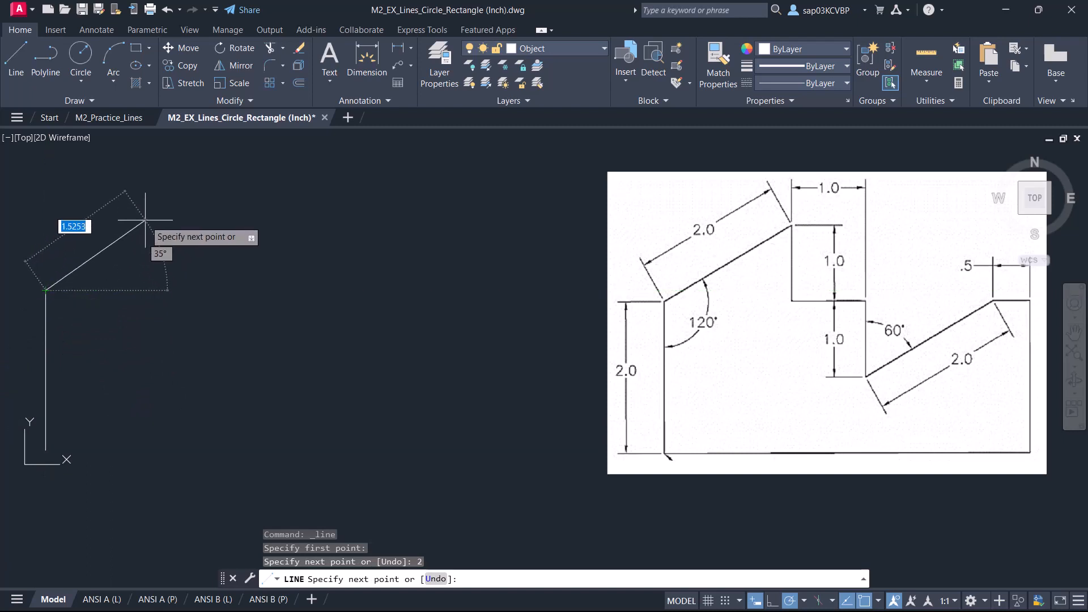
Draw the slanted top edge from the left edge's upper end with length 2 at 30°.
type("2")
key("Tab")
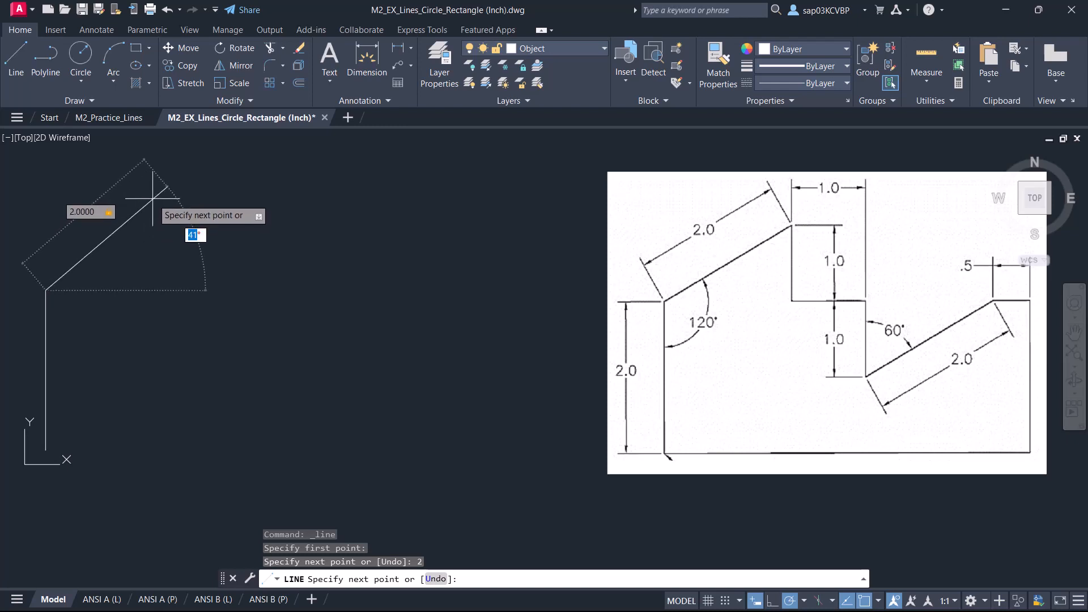
type("30")
key("Return")
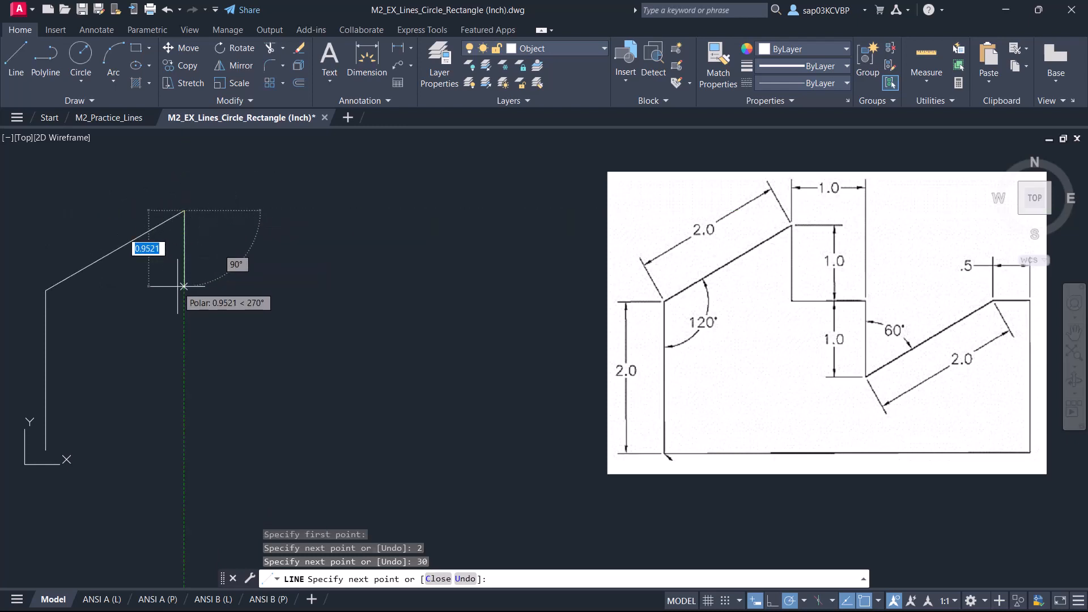
Draw the stepped section from the peak with lines 1 down, 1 to the right and 1 down.
type("1")
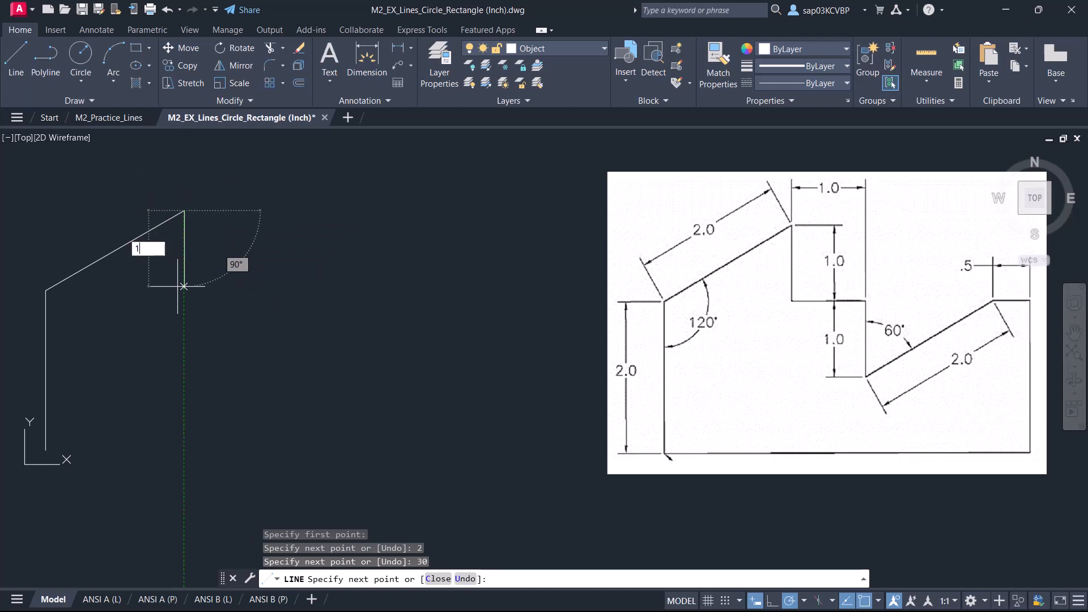
key("Return")
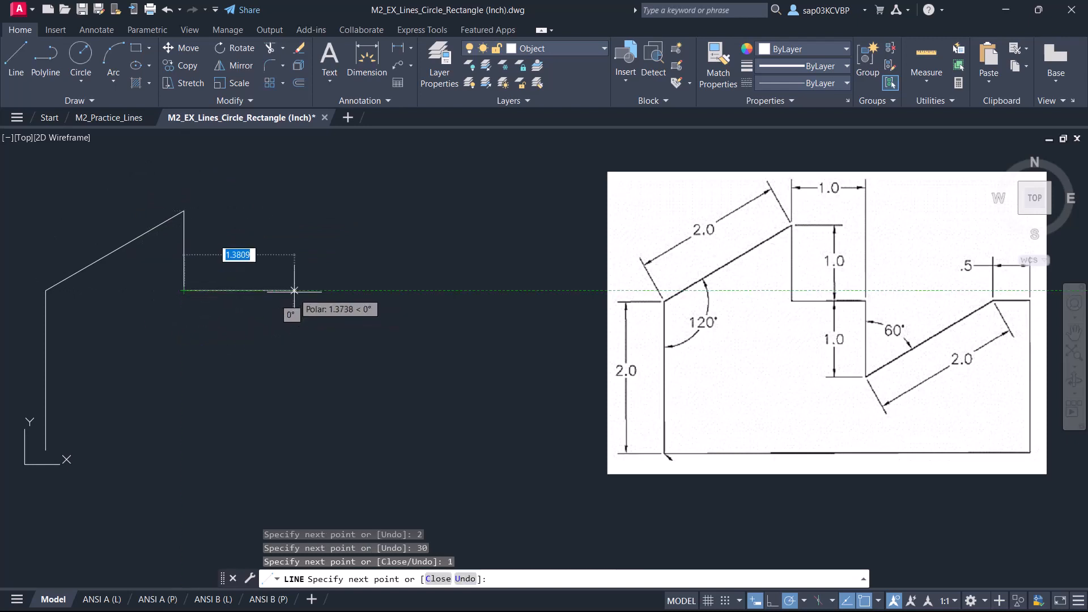
type("1")
key("Return")
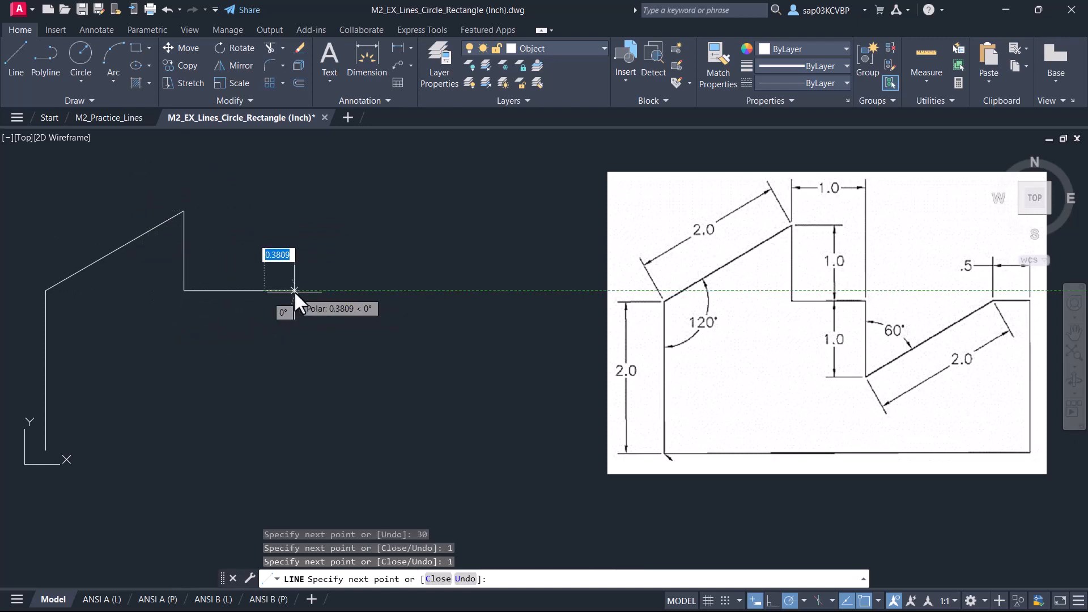
type("1")
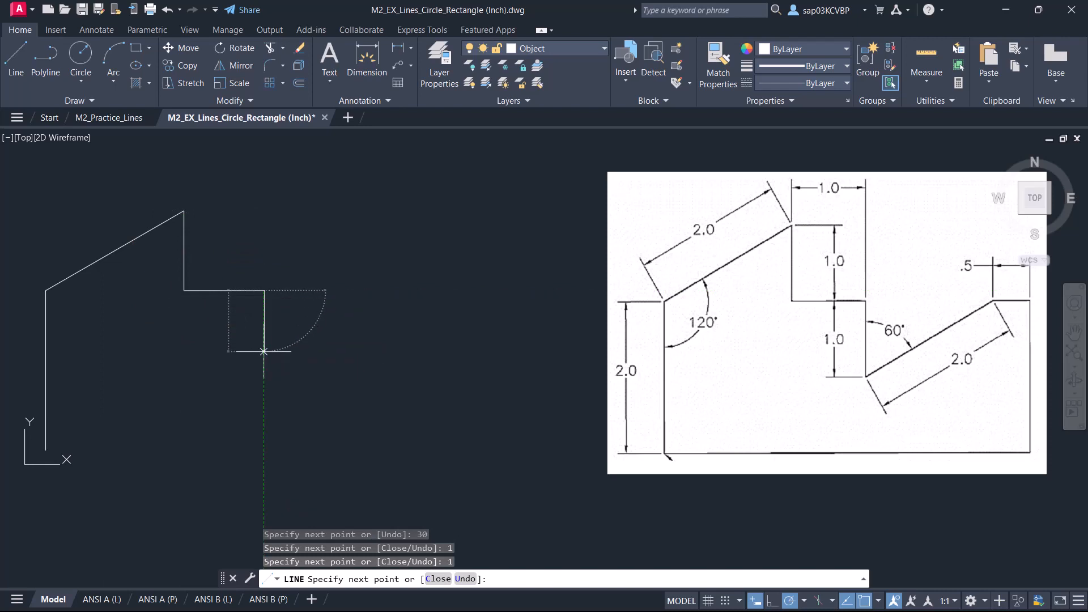
key("Return")
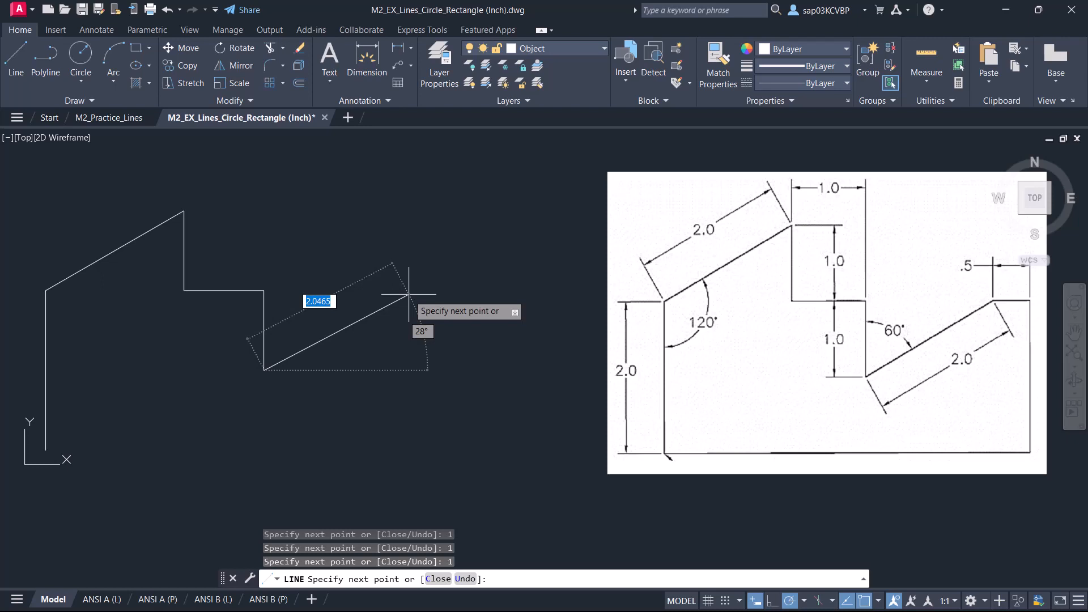
Draw the slanted line rising from the step's lower end with length 2 at 30°.
type("@")
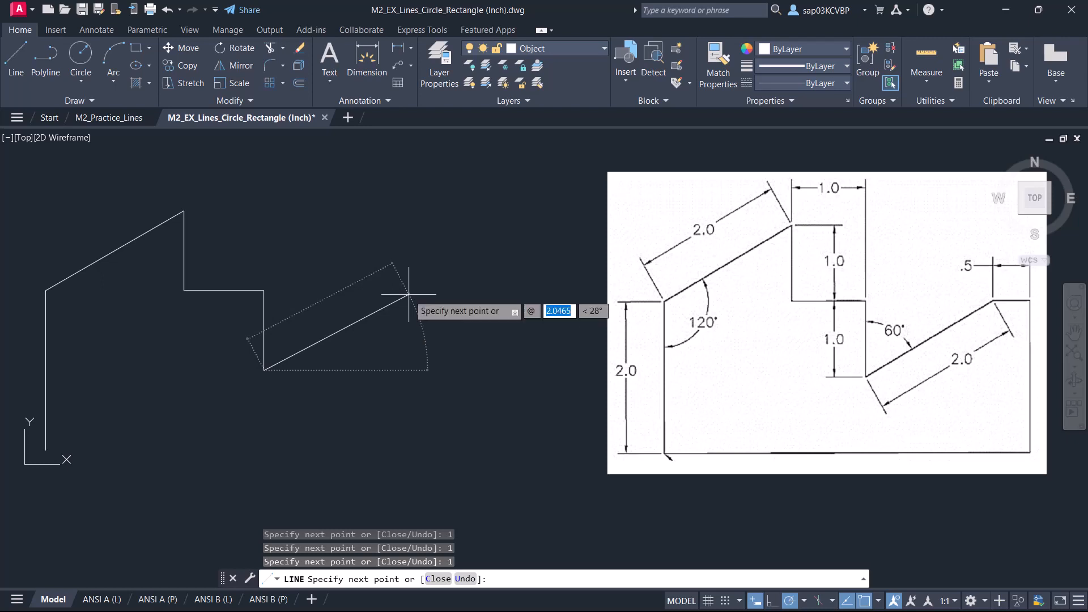
type("2")
key("Tab")
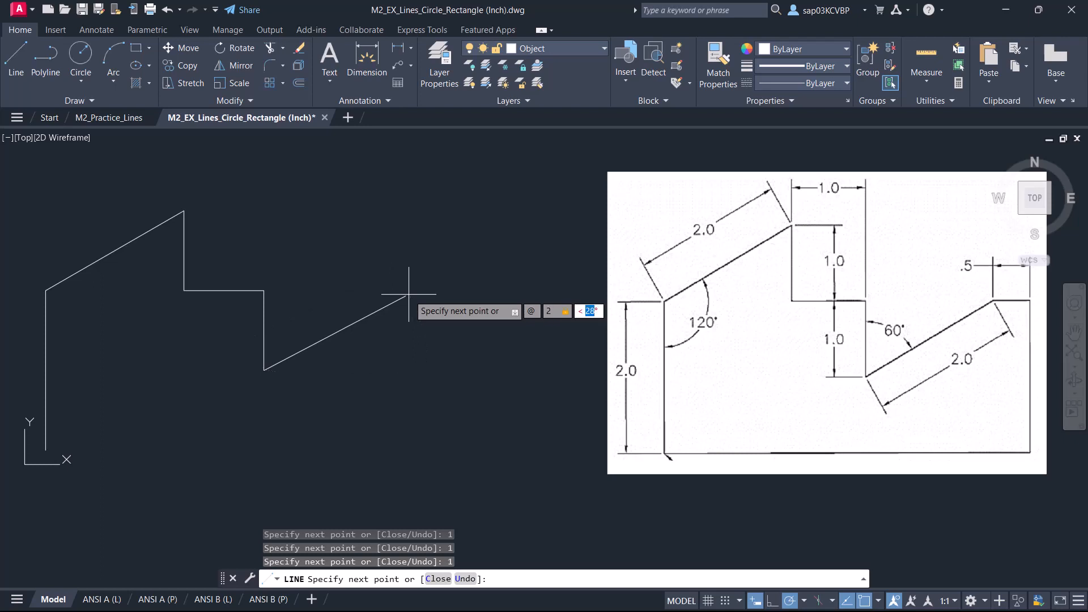
type("30")
key("Return")
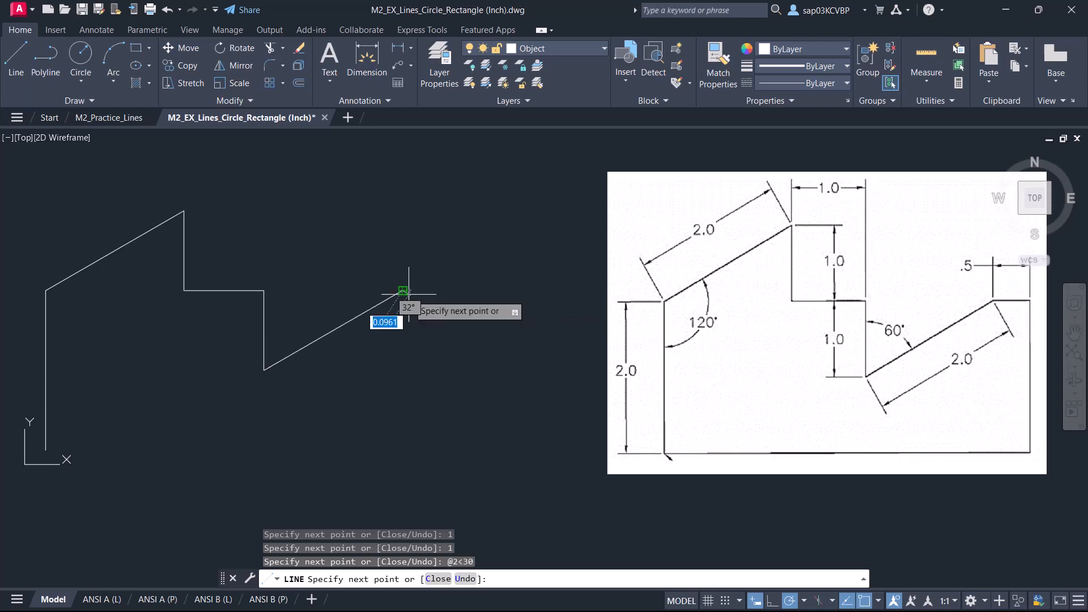
Finish the second profile with lines 0.5 to the right and 2 down, and close it back to its start point.
type("0.5")
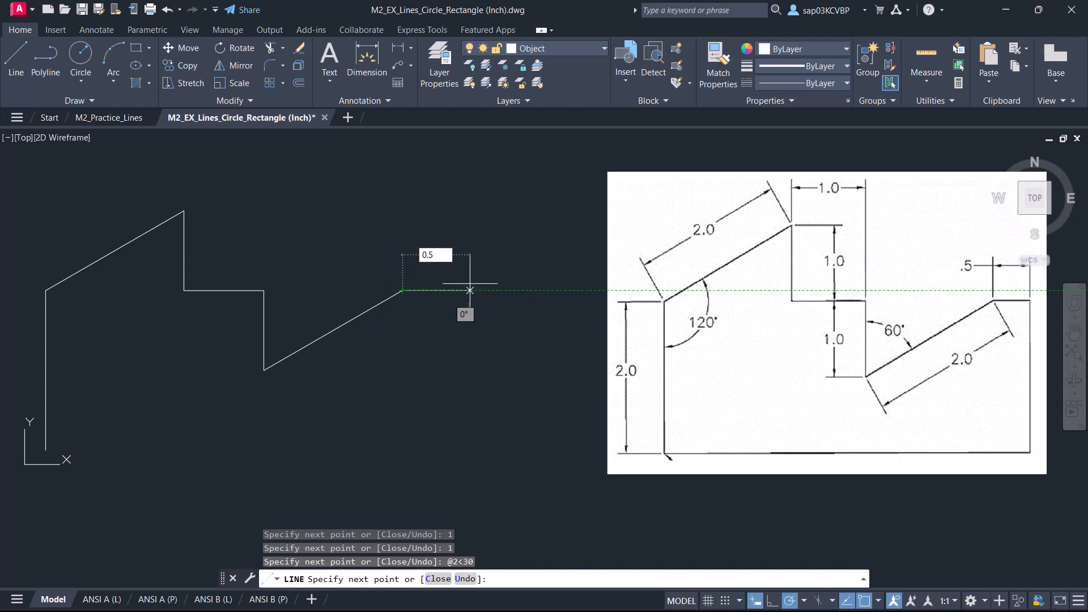
key("Return")
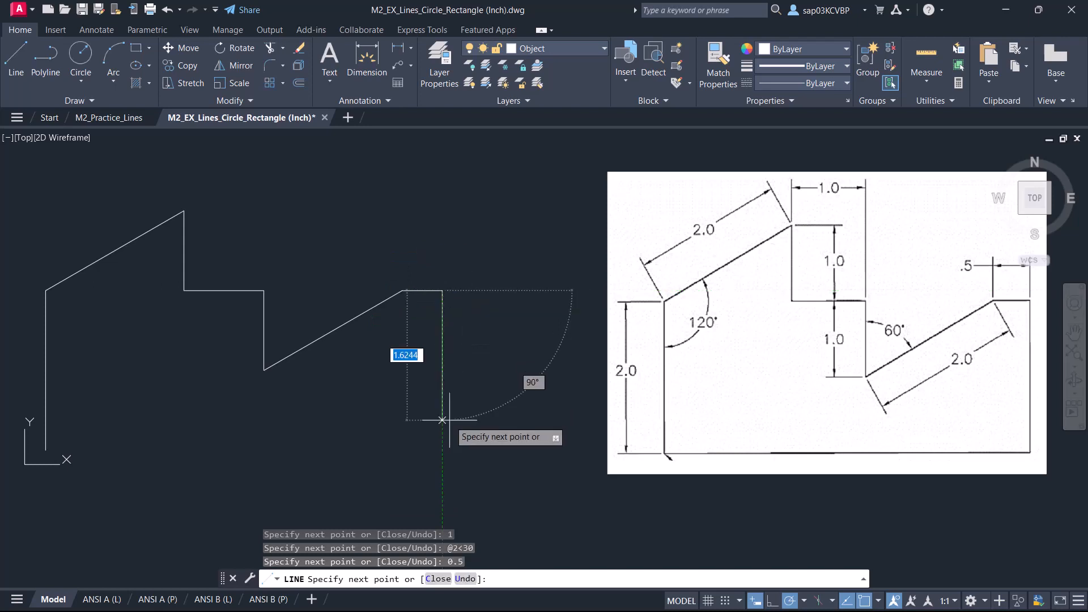
type("2")
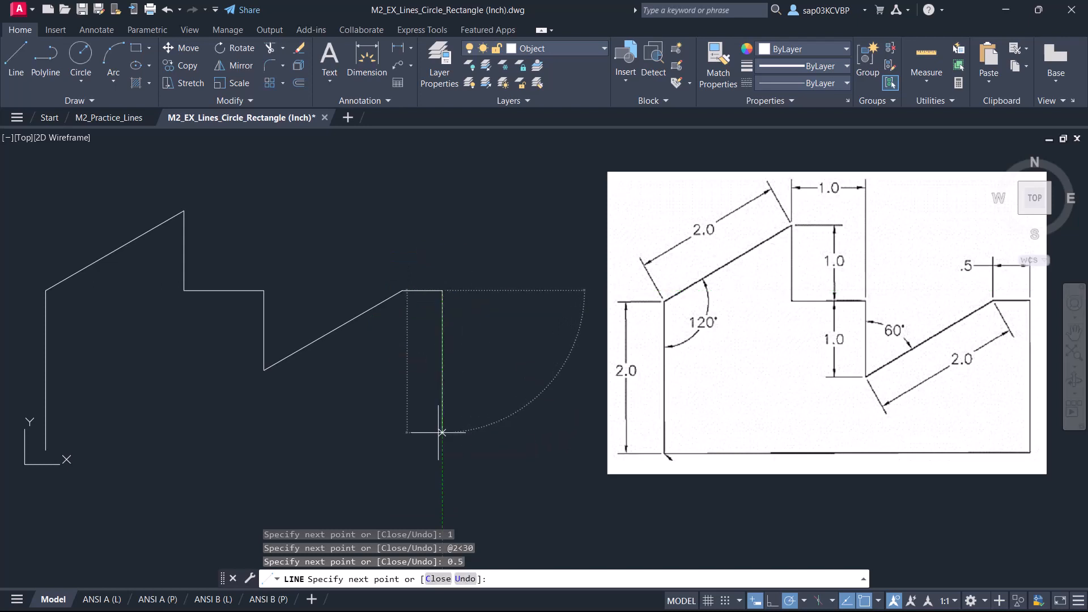
key("Return")
type("c")
key("Return")
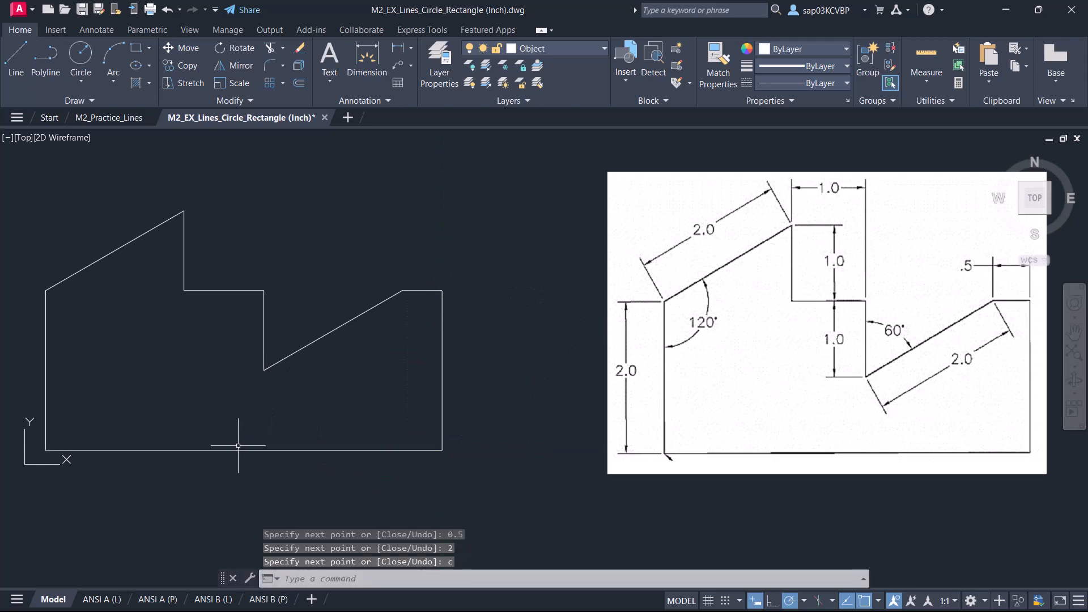
Start the third exercise profile beside its reference image with a vertical left edge 1 long, drawn upward with the Line command.
scroll(433, 424, "down", 2)
middle_click_drag(433, 424, 407, 240)
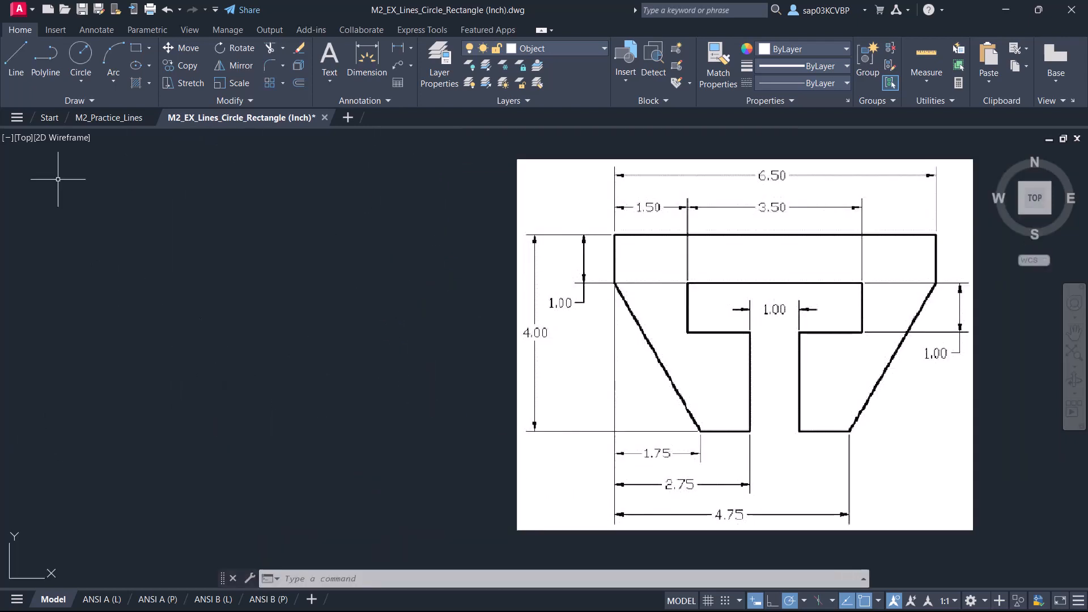
left_click(15, 65)
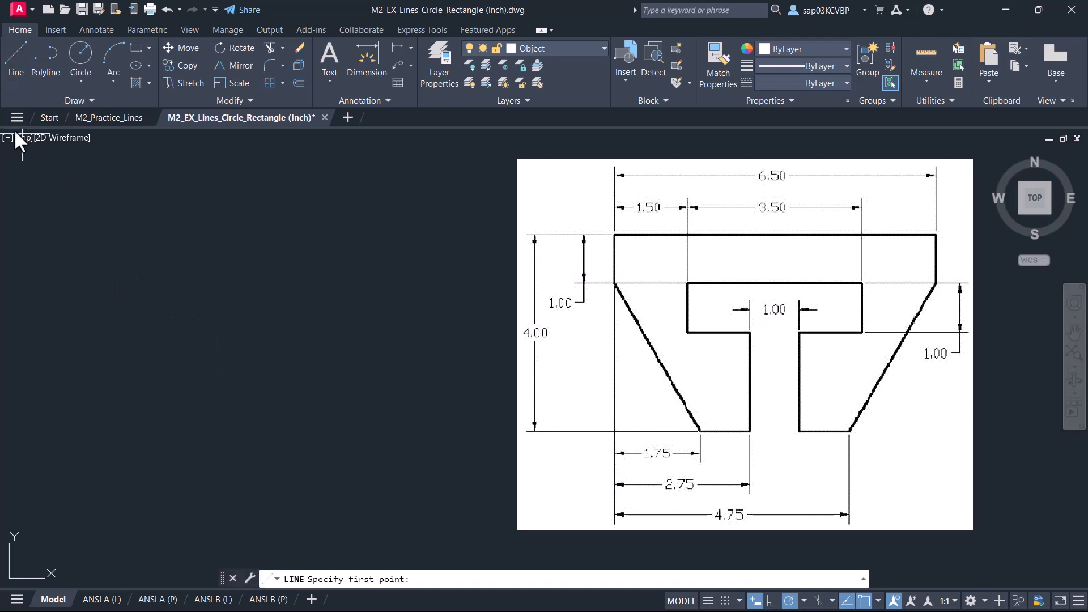
left_click(18, 294)
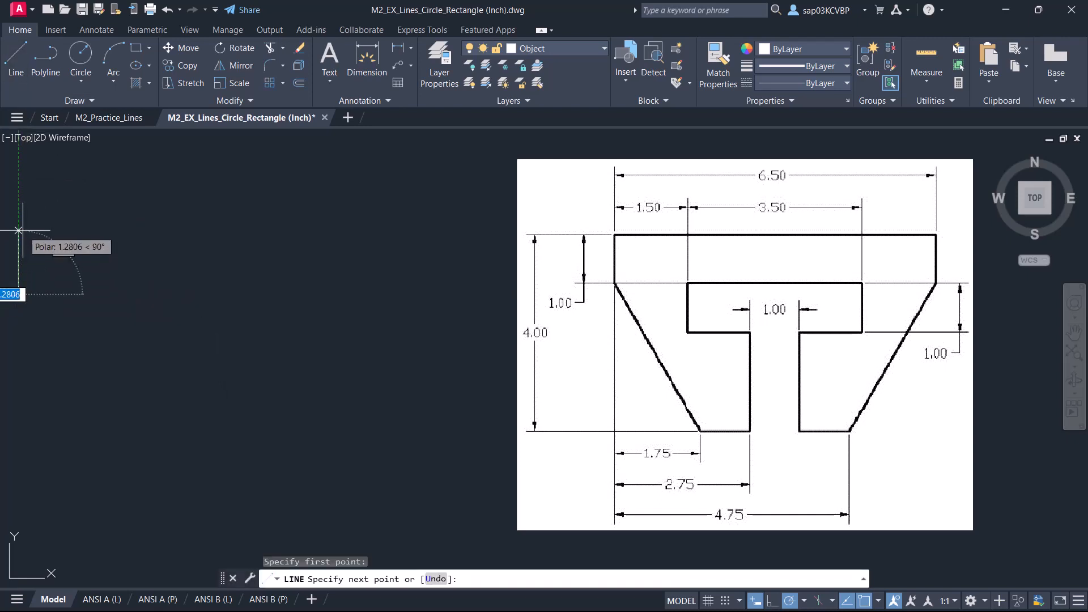
type("1")
key("Return")
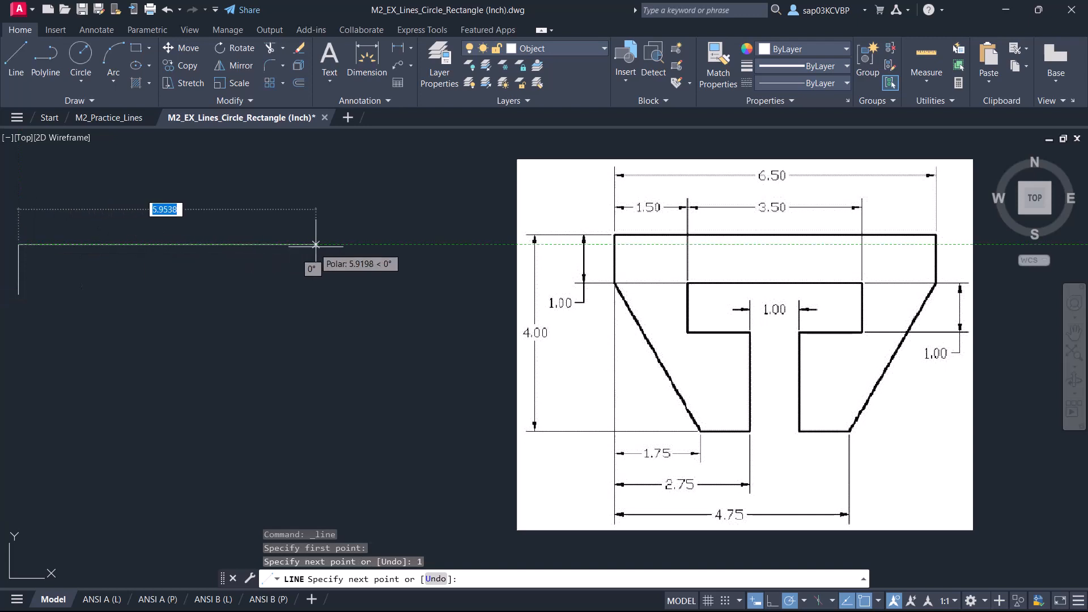
Draw the top edge 6.50 to the right and the short right edge 1 down.
type("6.5")
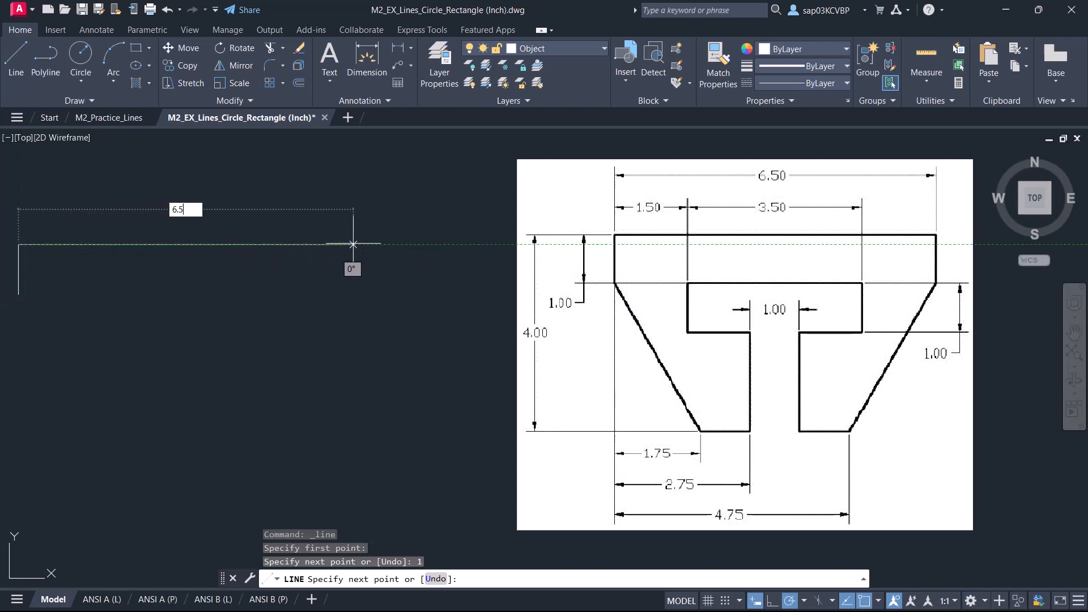
type("0")
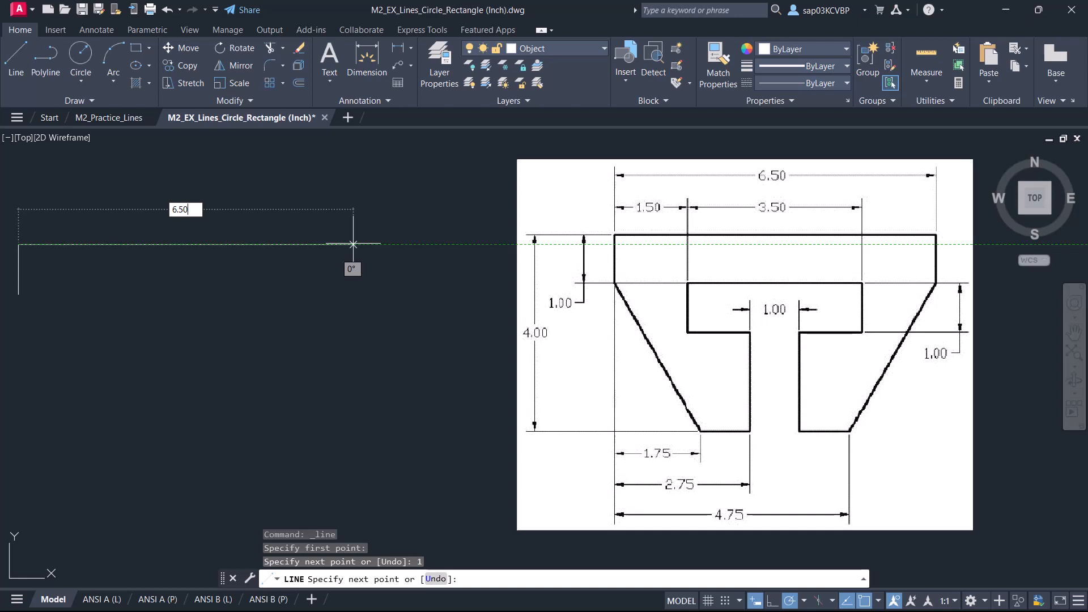
key("Return")
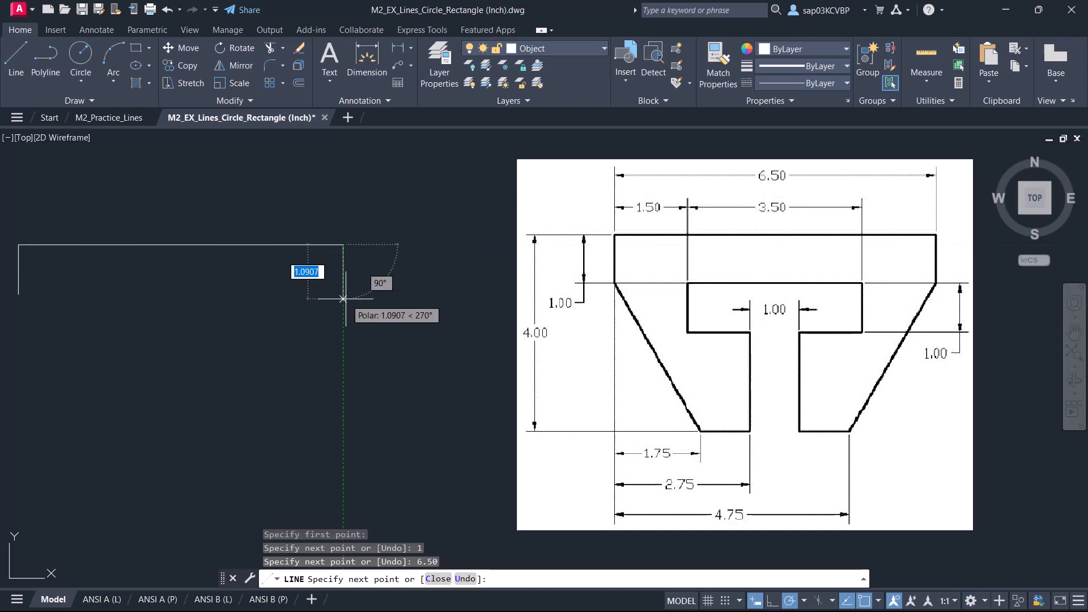
type("1")
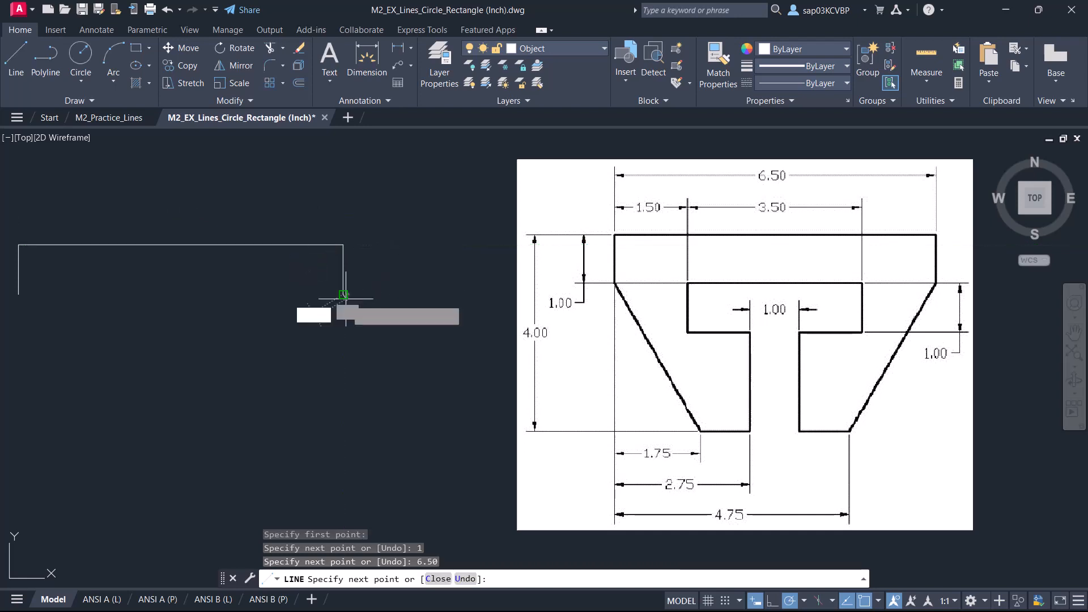
key("Return")
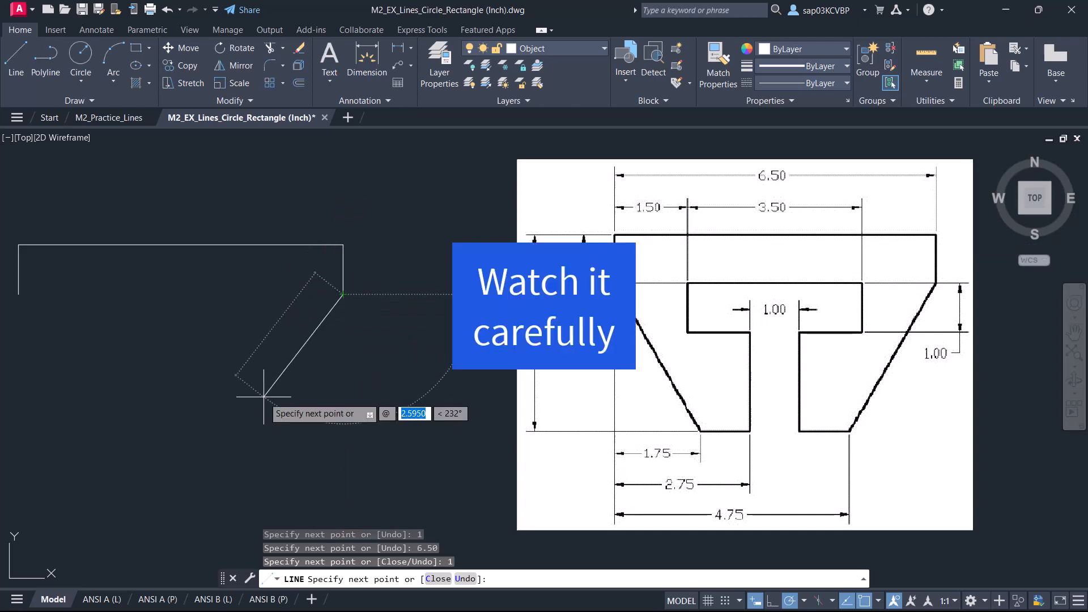
Draw the slanted right side down to the base using the relative coordinates @-1.75,-3.
type("-1")
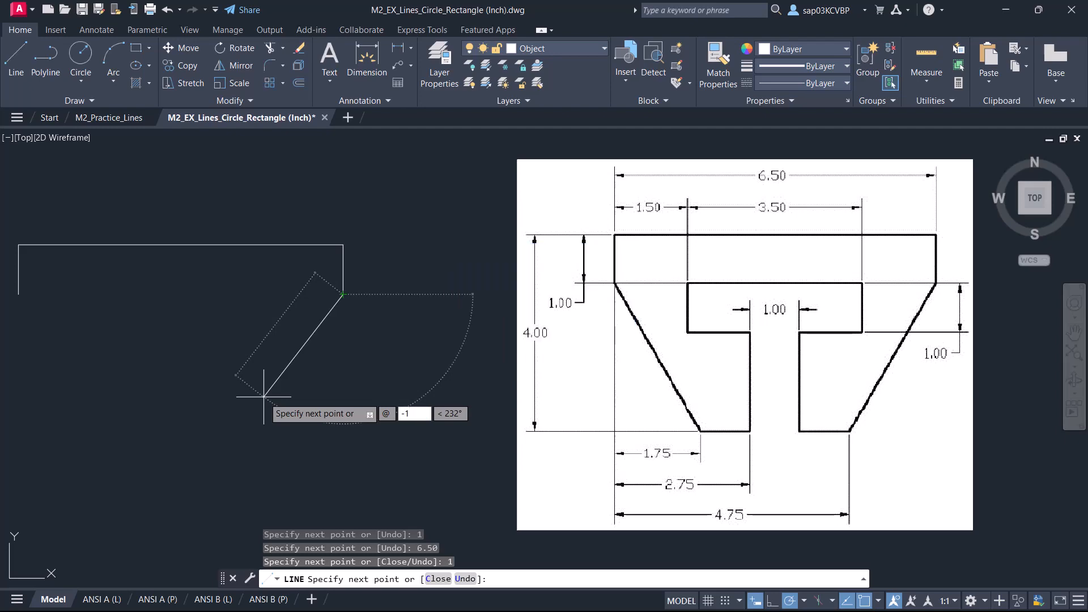
type(".72")
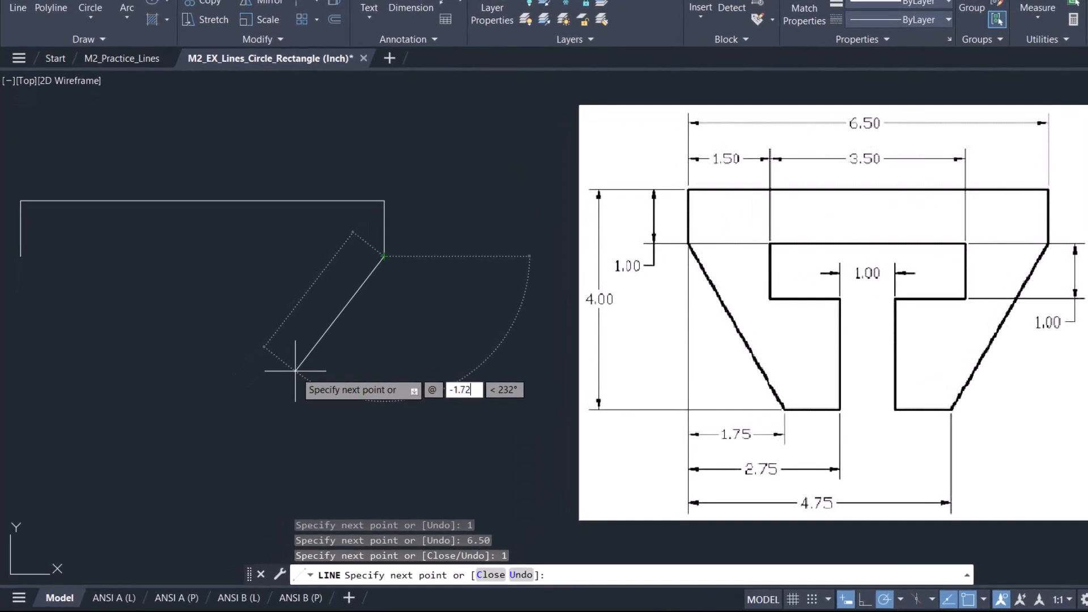
key("BackSpace")
type("5,")
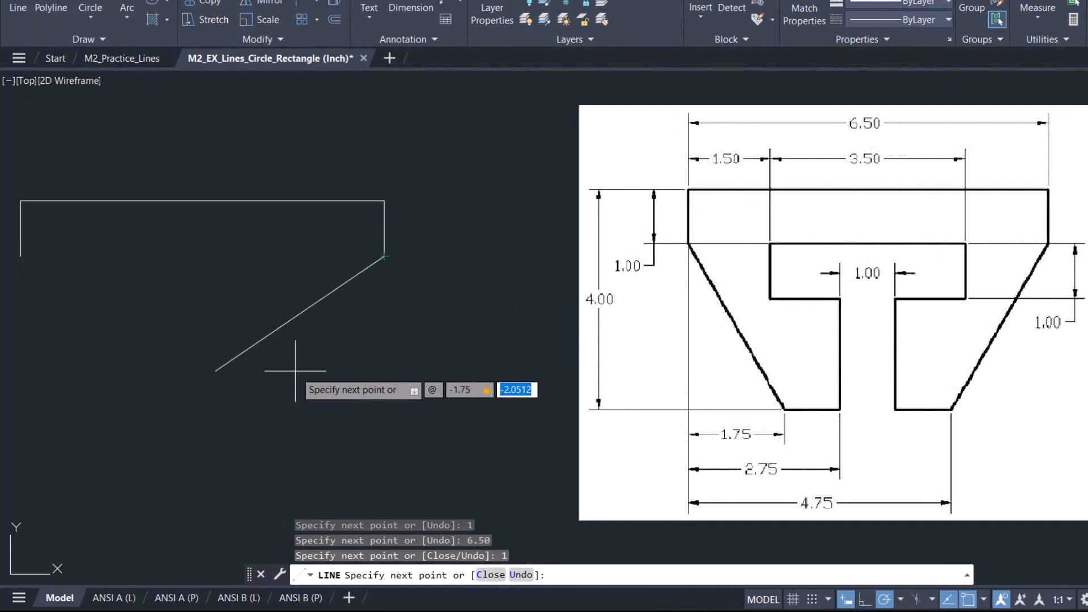
type("-3")
key("Return")
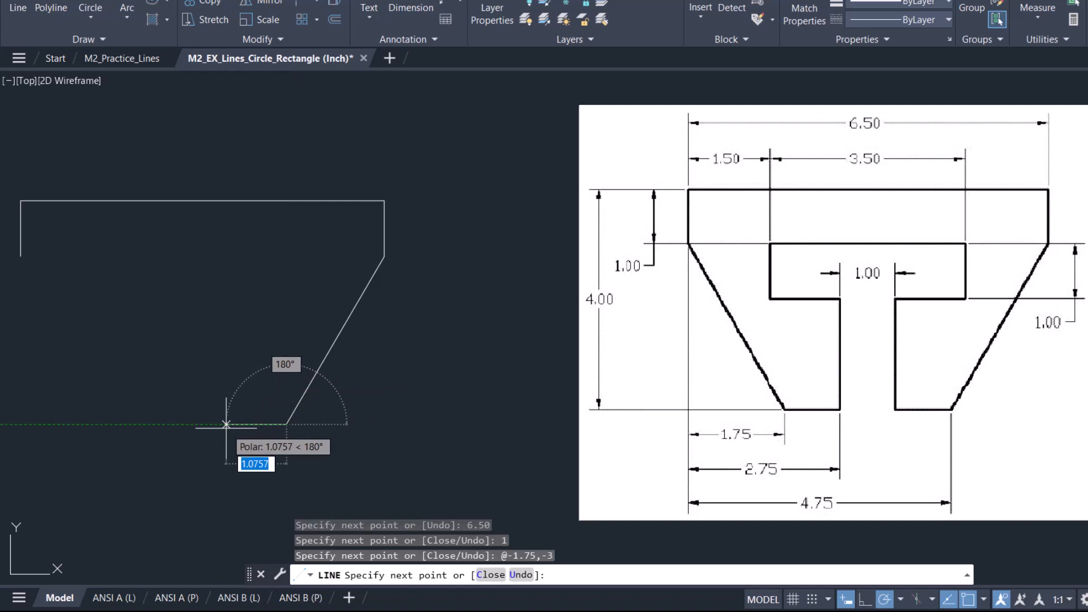
Draw the right leg's foot and inner side with lines 1 to the left, 2 up and 1.25 to the right.
type("1")
key("Return")
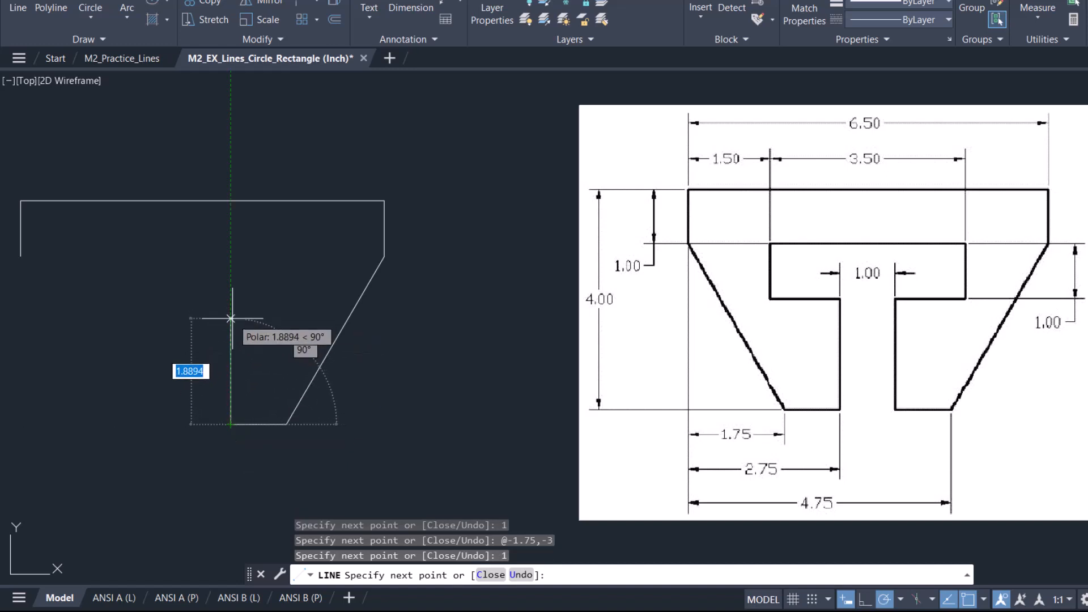
type("2")
key("Return")
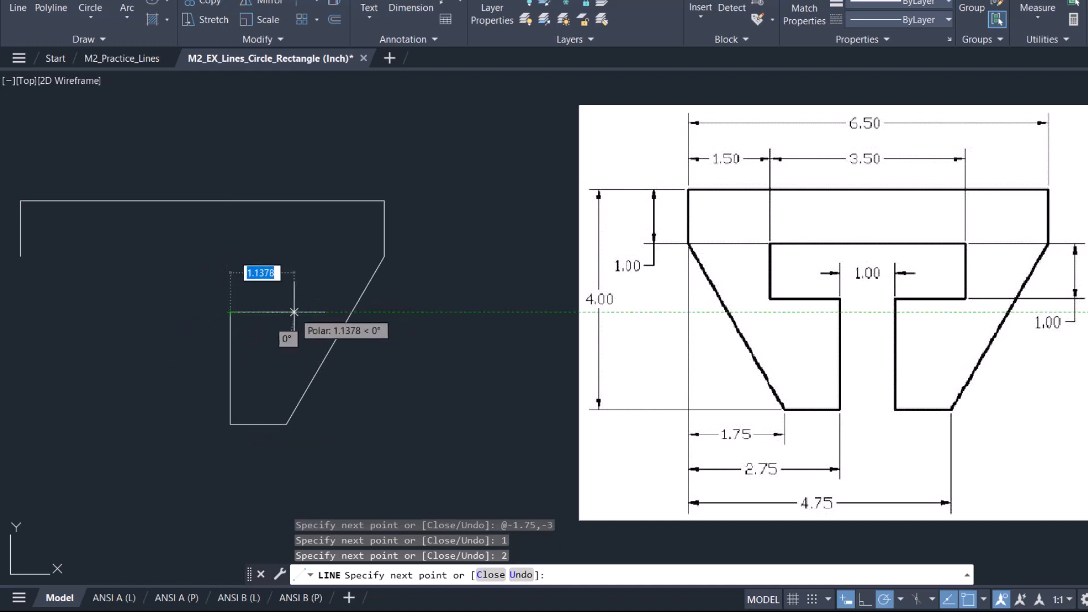
type("1.25")
key("Return")
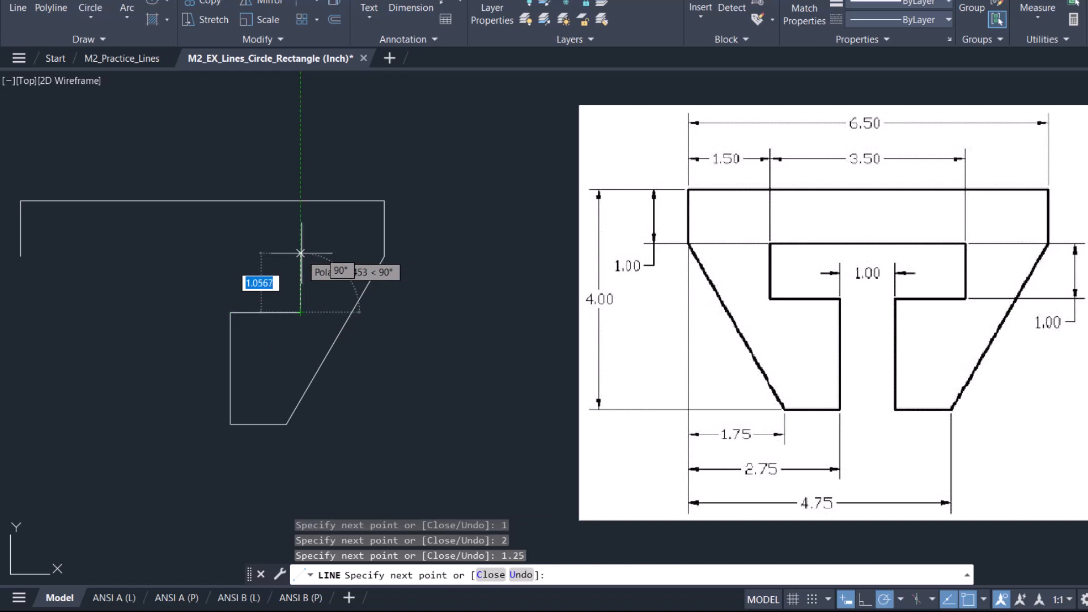
Outline the upper part of the T-shaped cutout with lines 1 up, 3.50 to the left and 1 down.
type("1")
key("Return")
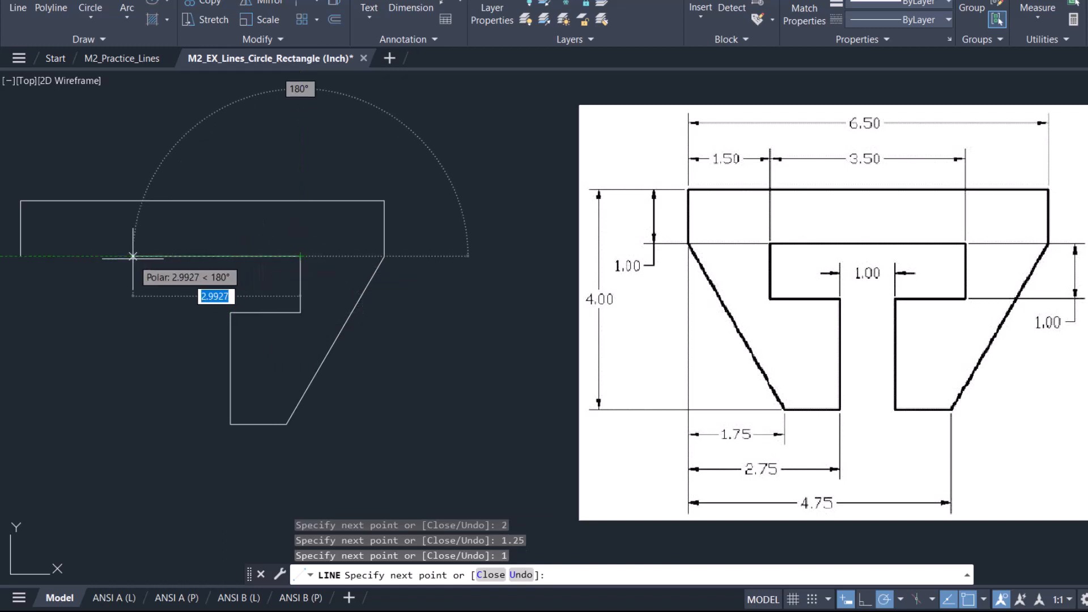
type("3.50")
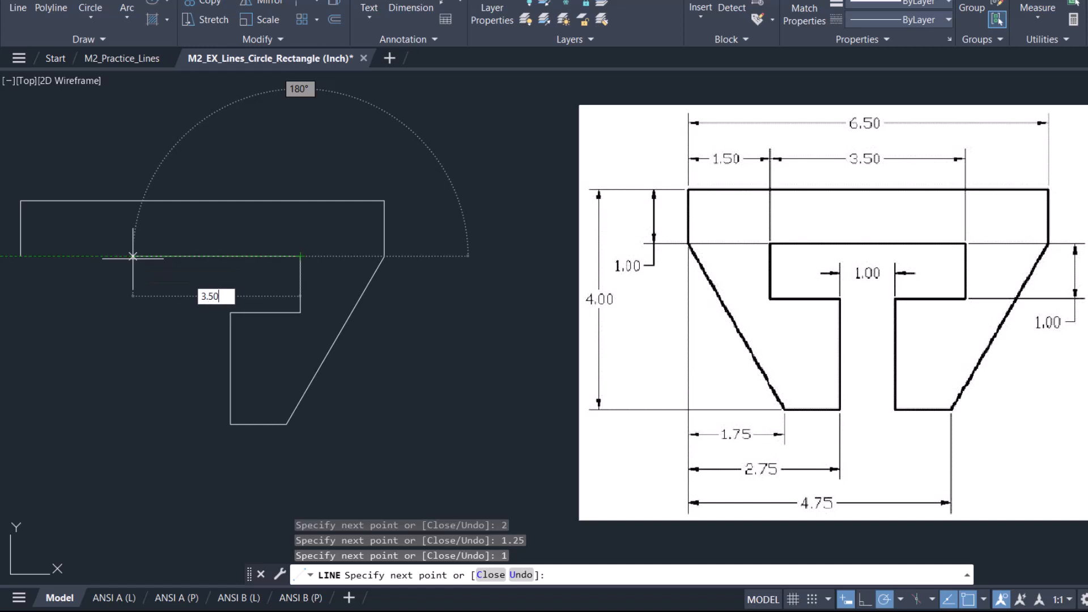
key("Return")
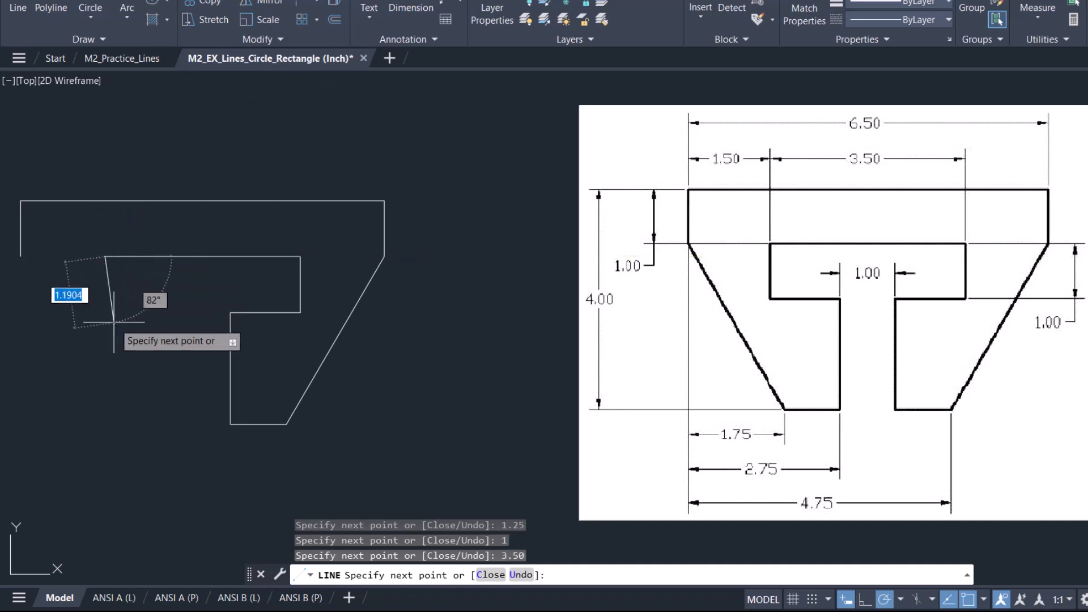
type("1")
key("Return")
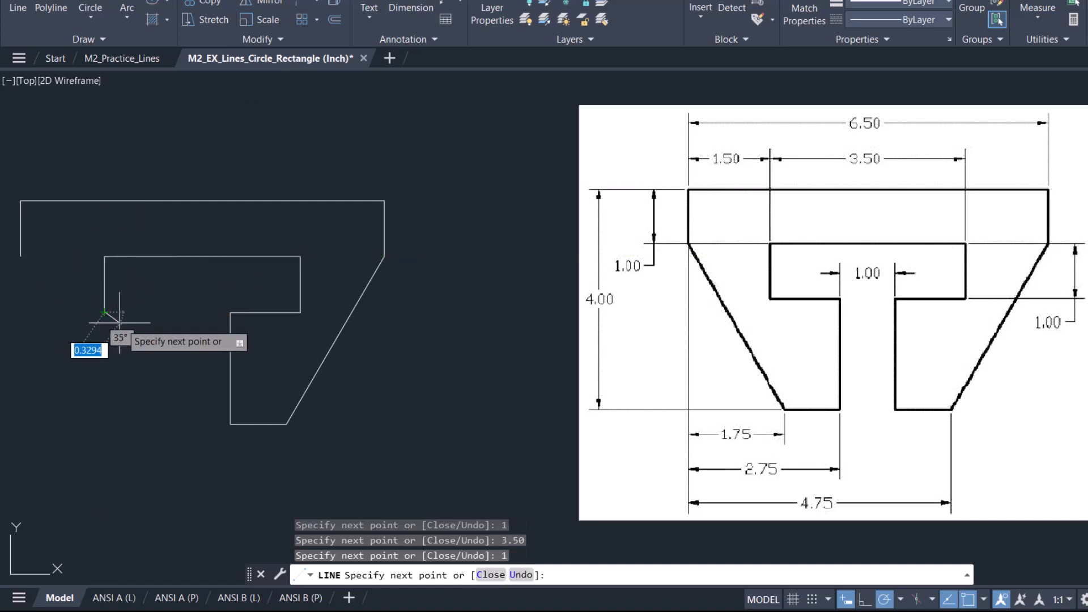
Draw the left leg's inner side and foot with lines 1.25 to the right, 2 down and 1 to the left.
type("1.25")
key("Return")
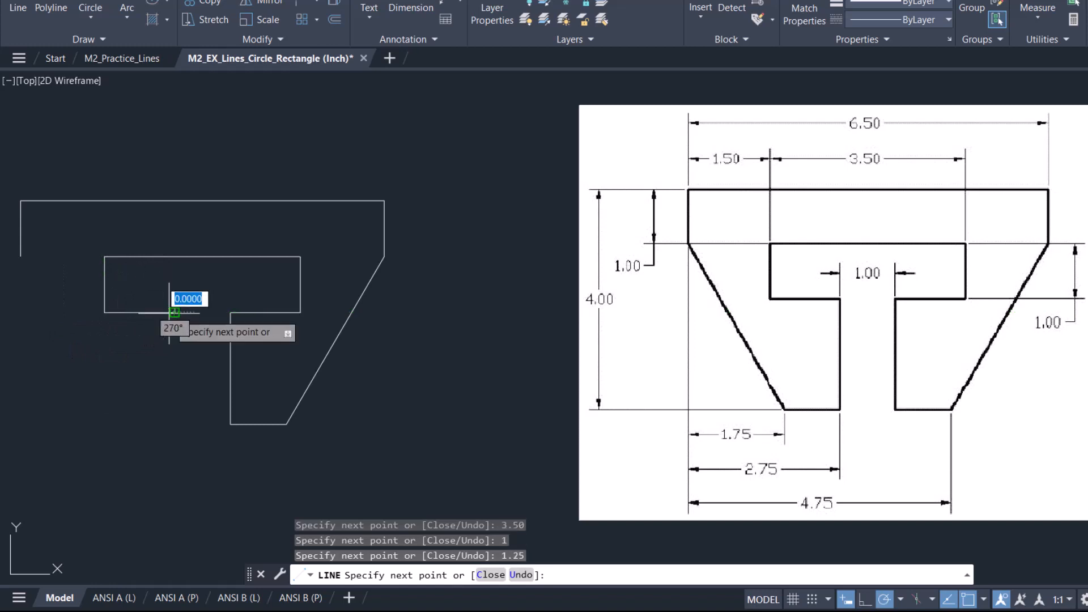
type("2")
key("Return")
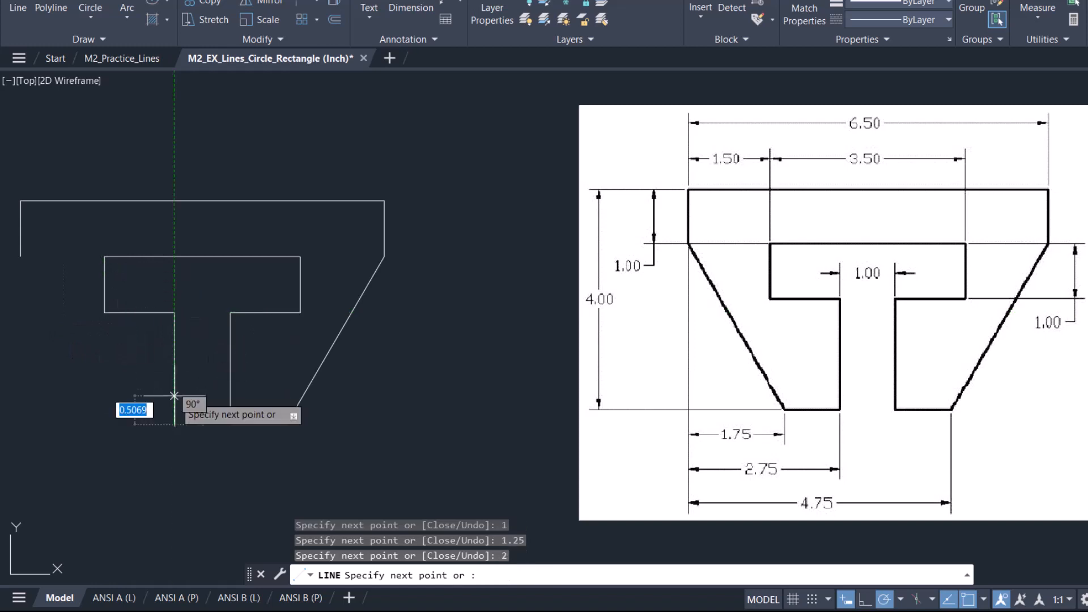
type("1")
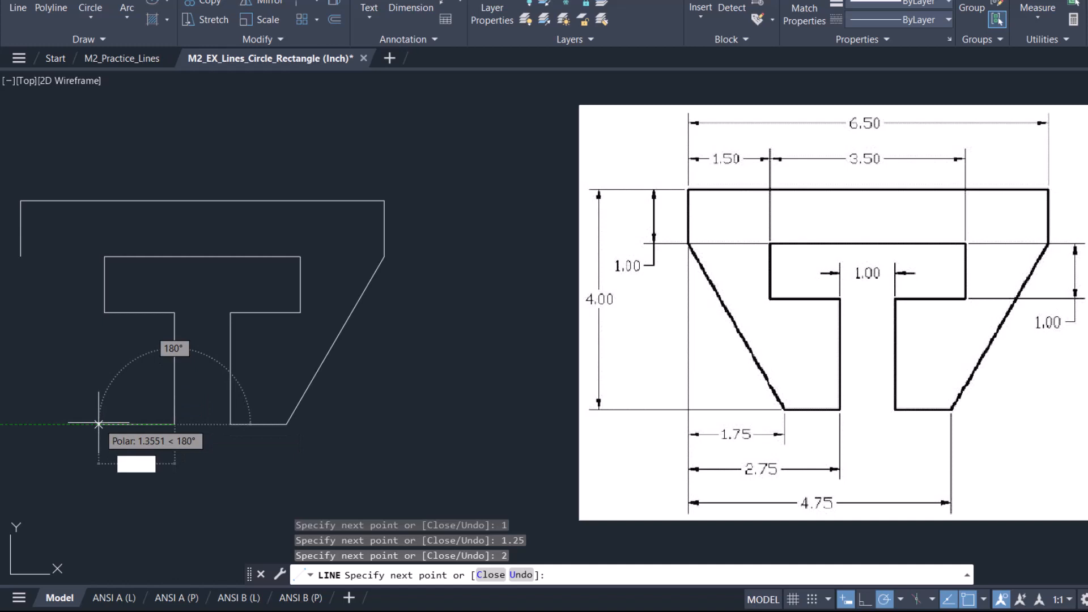
key("Return")
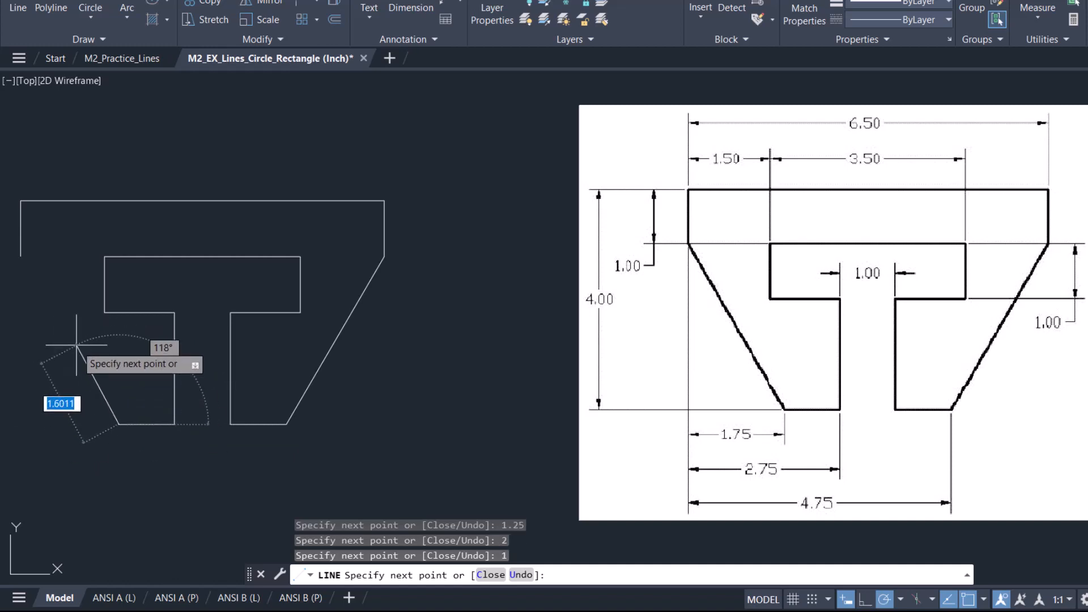
Draw the slanted left side back to the profile's start point using @-1.75,3 and end the Line command.
type("@")
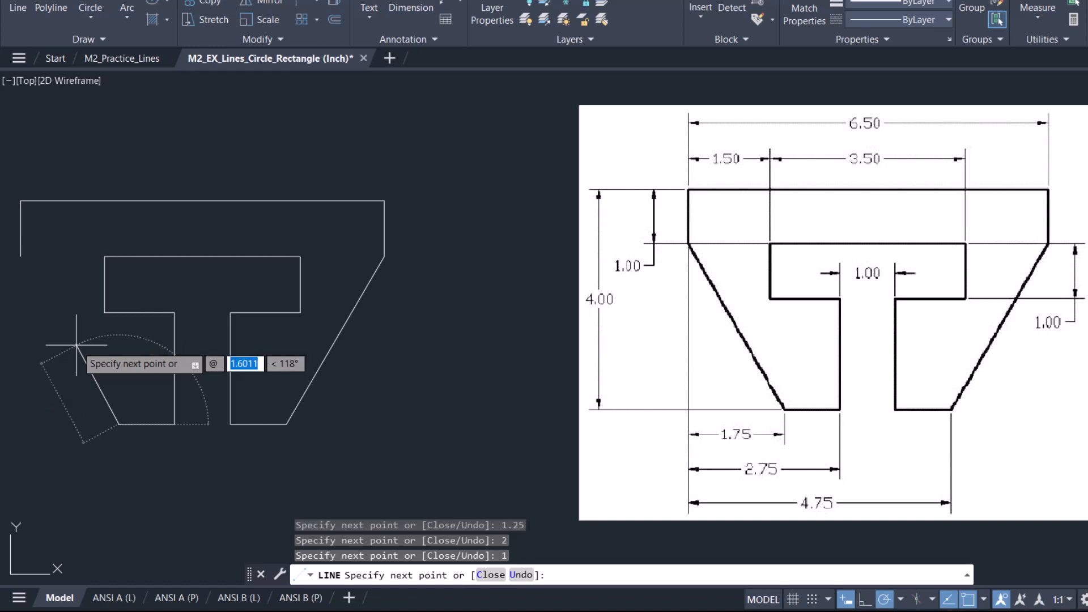
type("-1.75")
key("Tab")
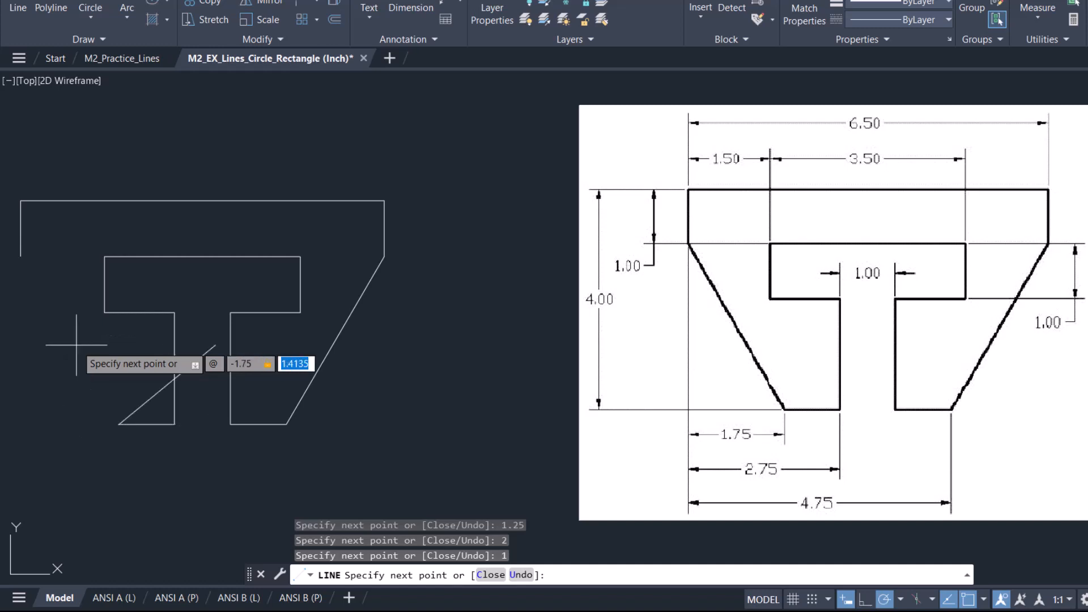
type("3")
key("Return")
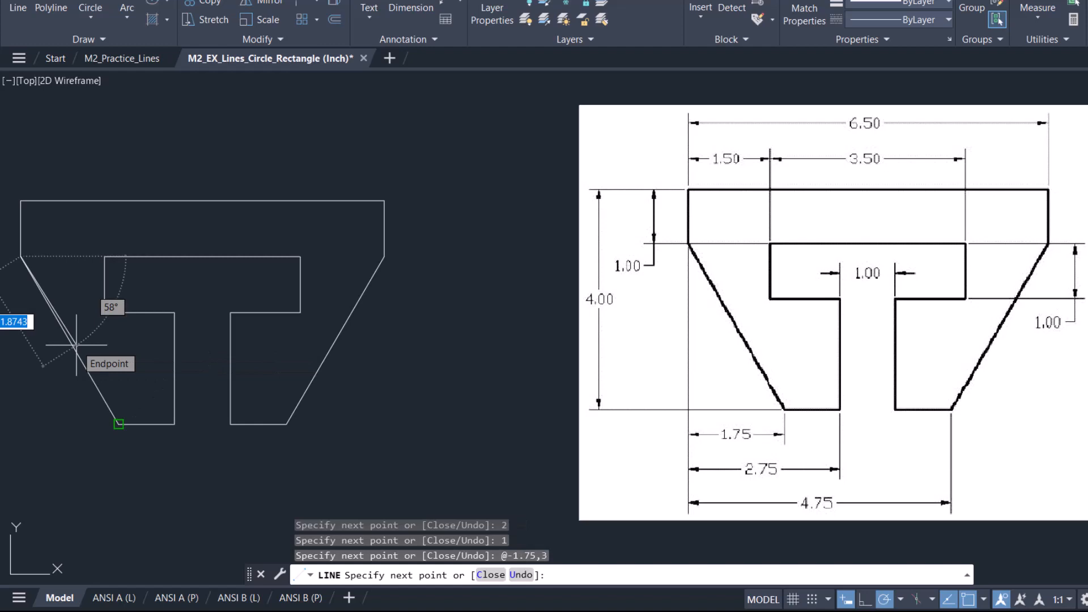
key("Return")
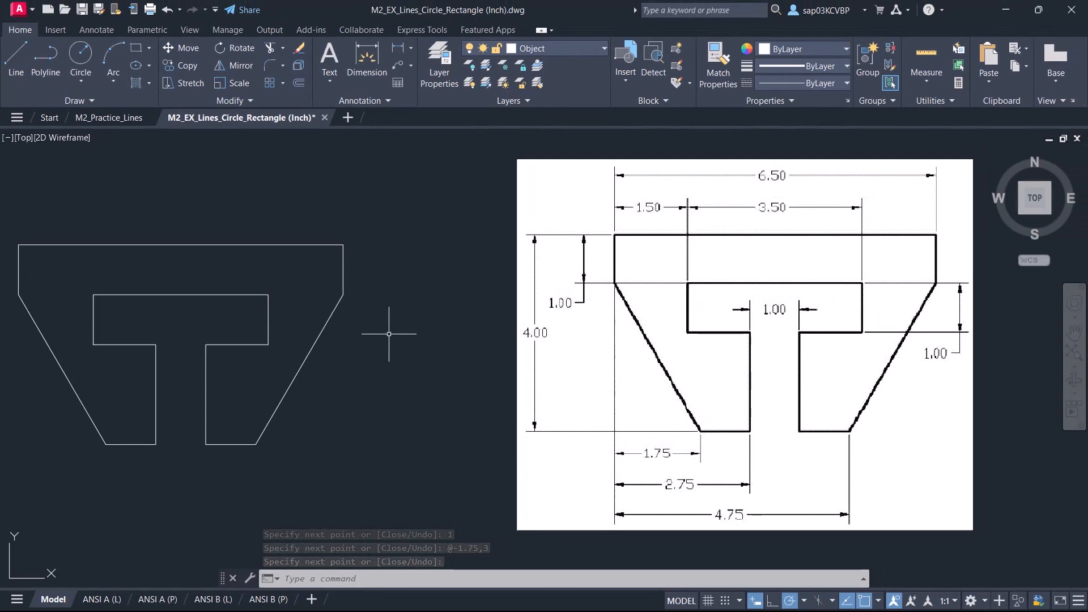
Open the drawing M2_EX_Lines_Circles_Rectangle (MM).dwg from the DT-1 folder.
middle_click_drag(460, 396, 460, 231)
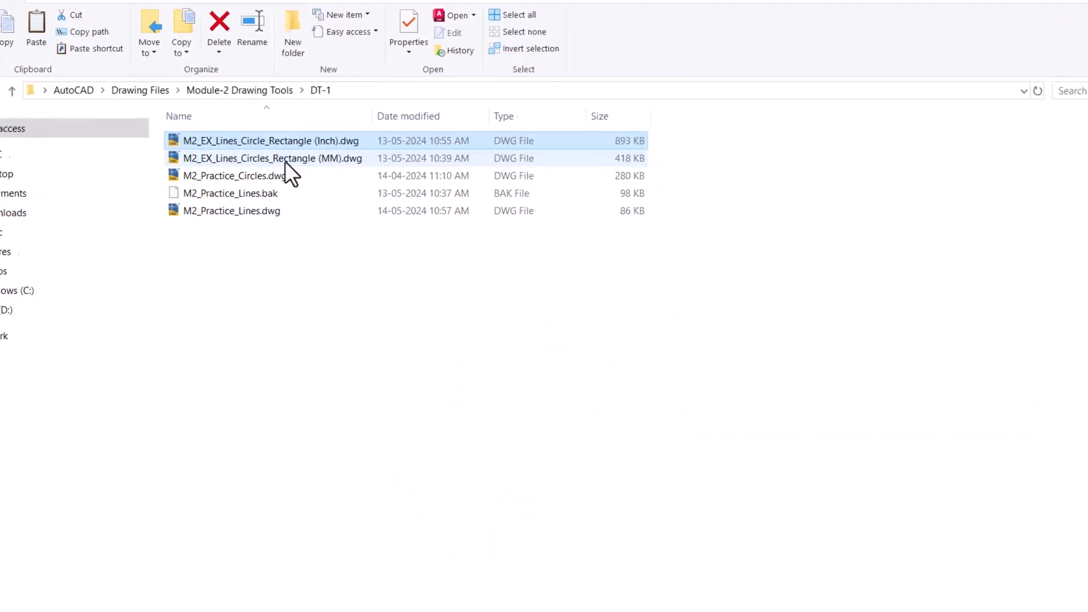
right_click(285, 160)
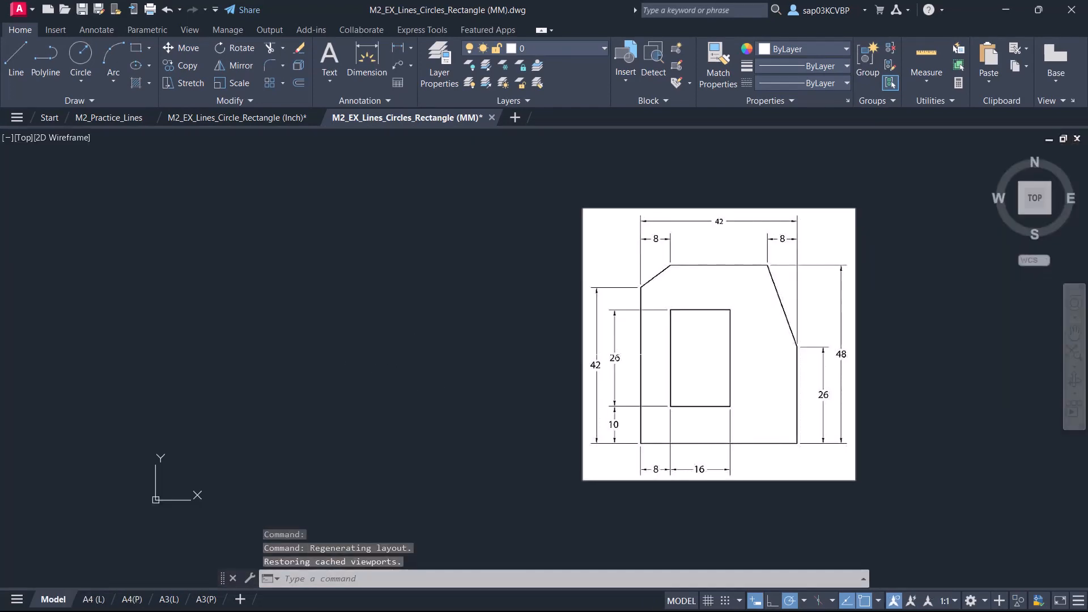
middle_click_drag(384, 378, 314, 358)
Start a line at the origin 0,0 and draw the outline's left side 42 mm straight up.
type("L")
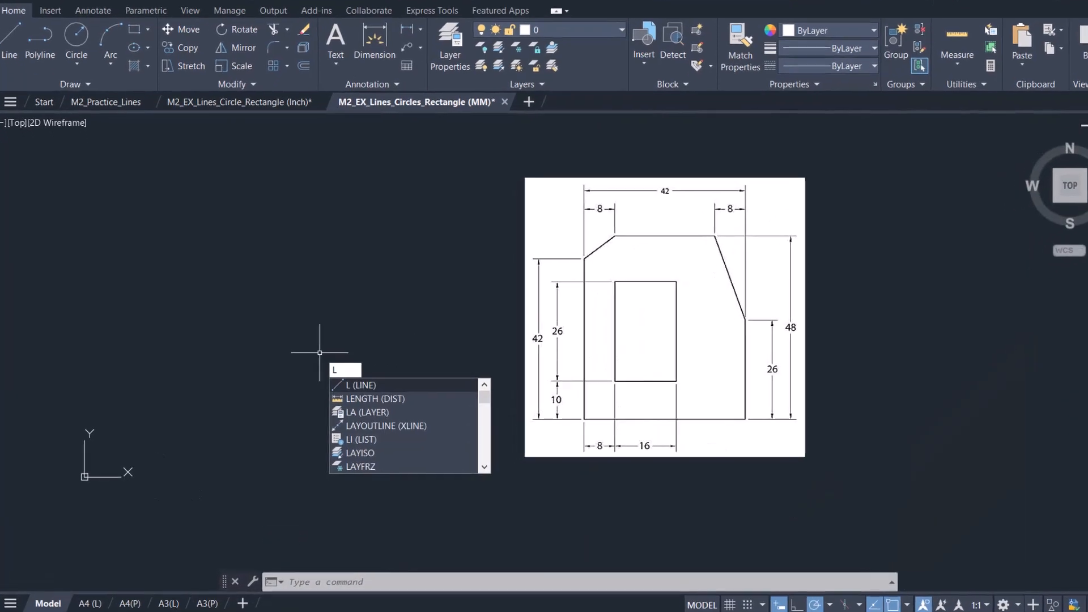
key("Return")
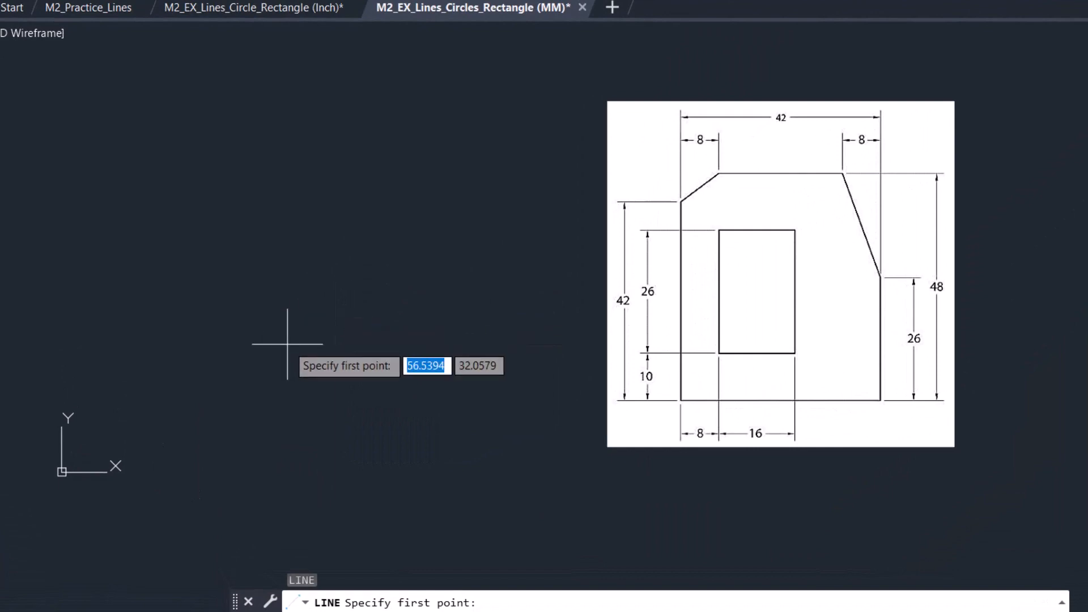
type("0")
key("Tab")
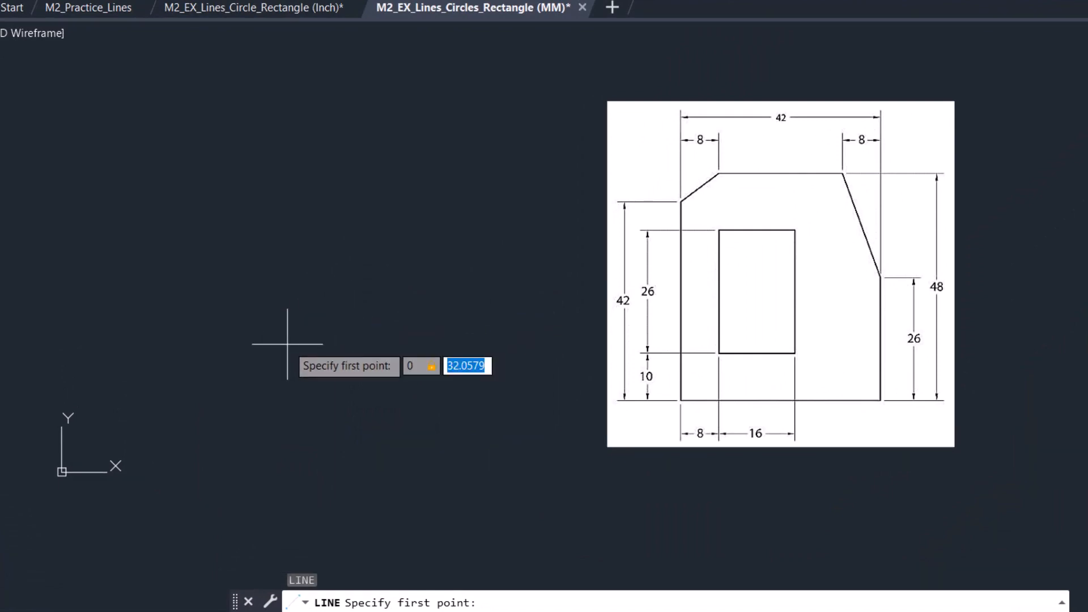
type("0")
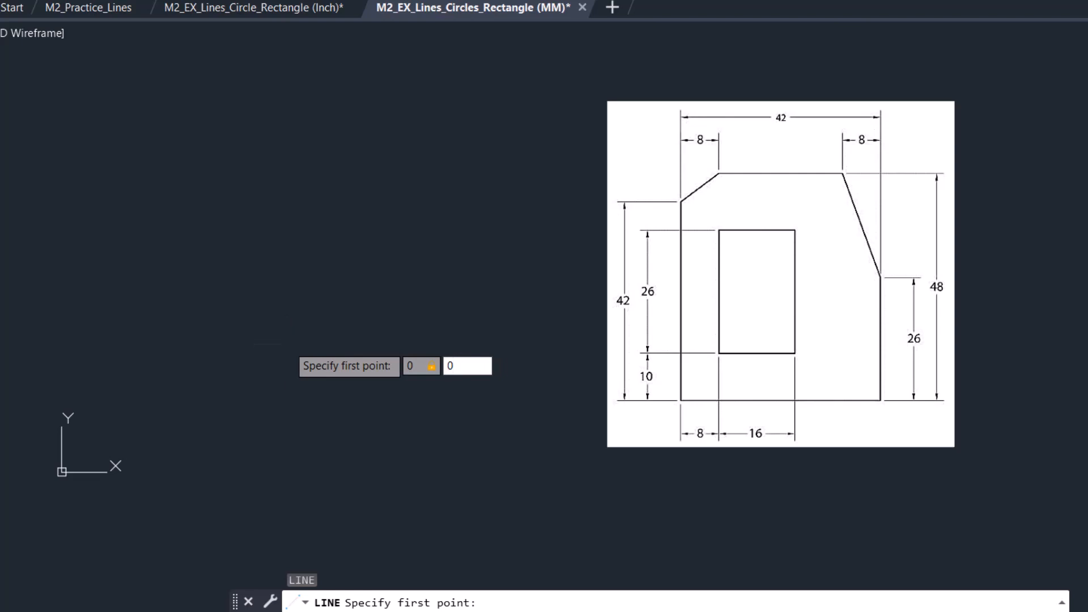
key("Return")
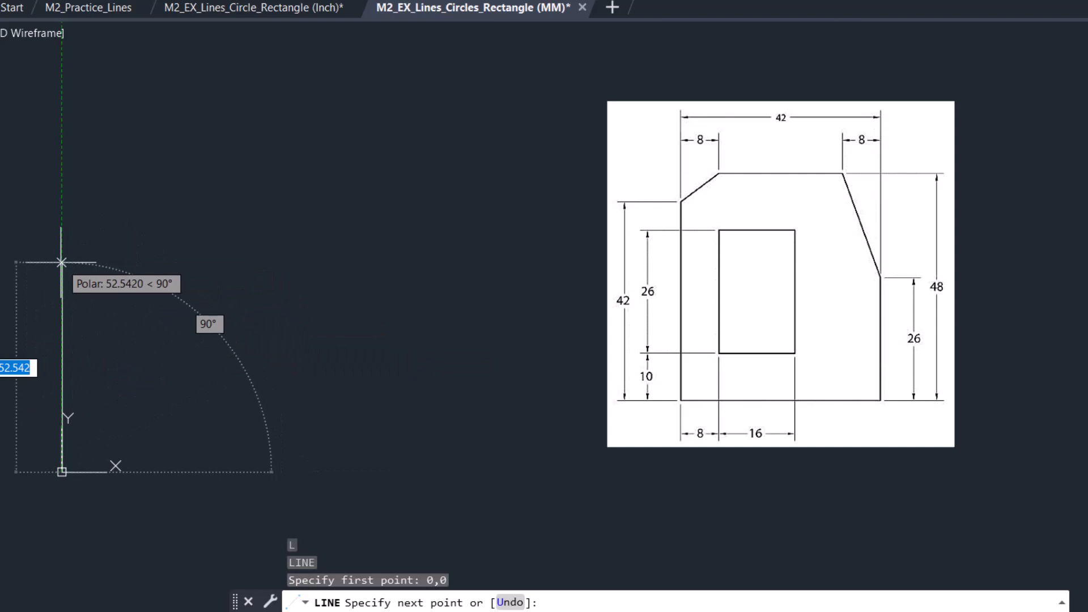
type("42")
key("Return")
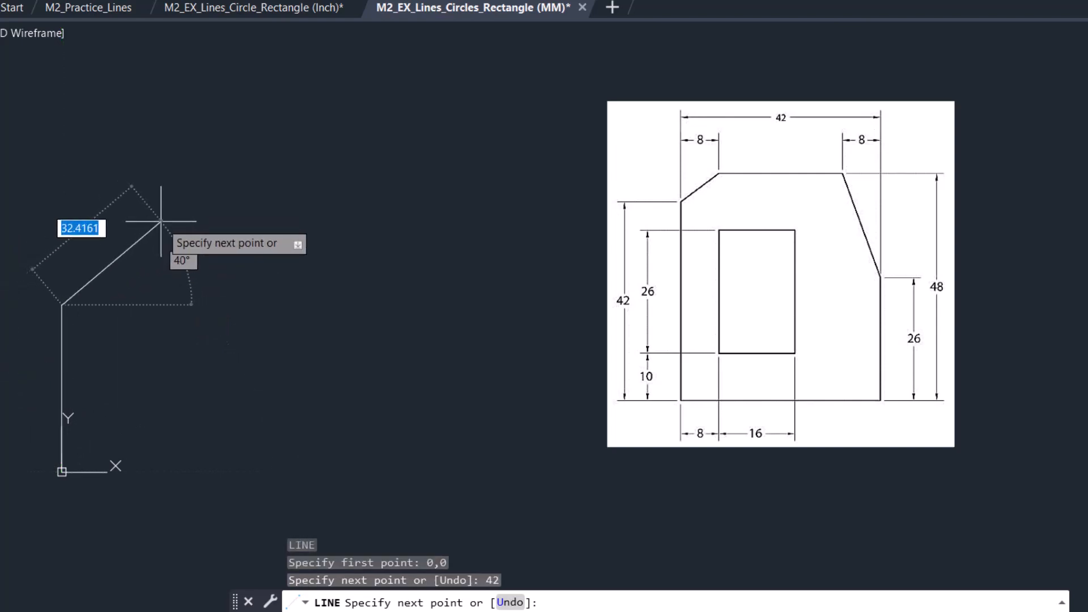
Continue the outline with the upper-left slanted corner @8,6 and a 26 mm top edge to the right.
type("@ ")
type("8")
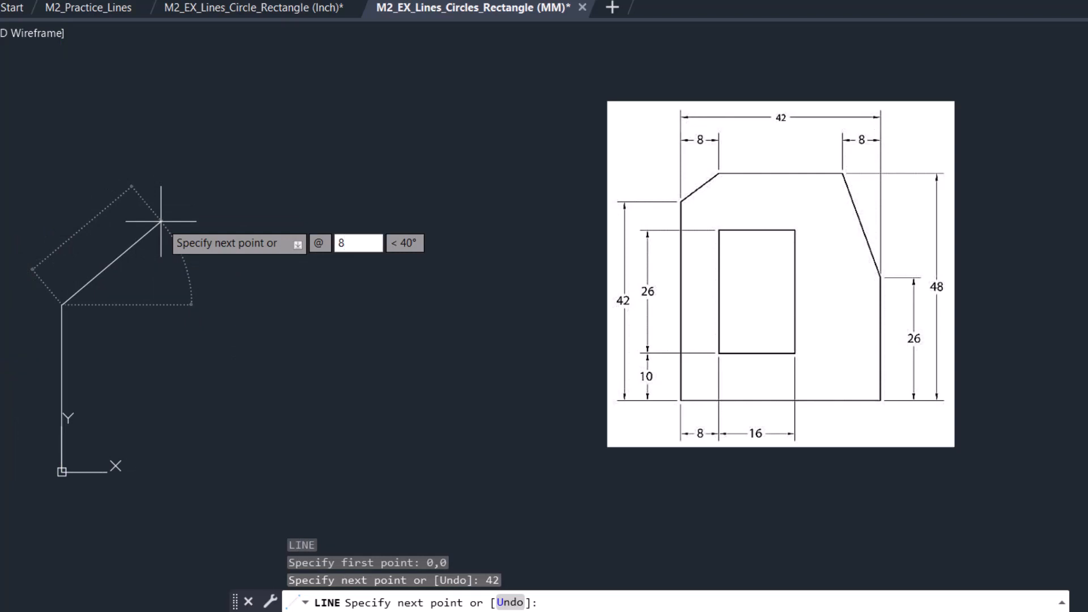
key("Tab")
type("6")
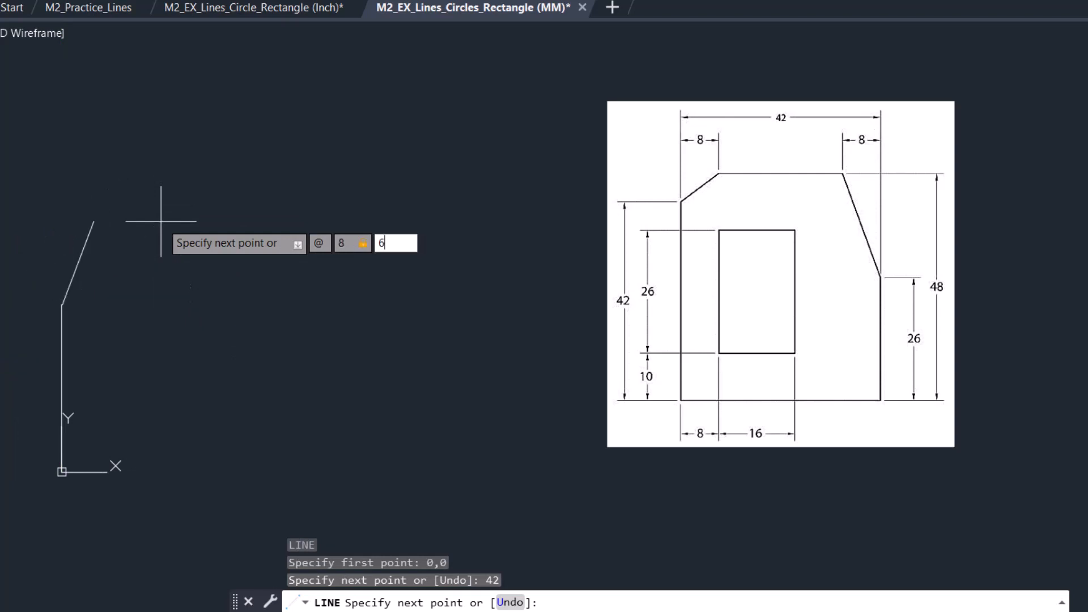
key("Return")
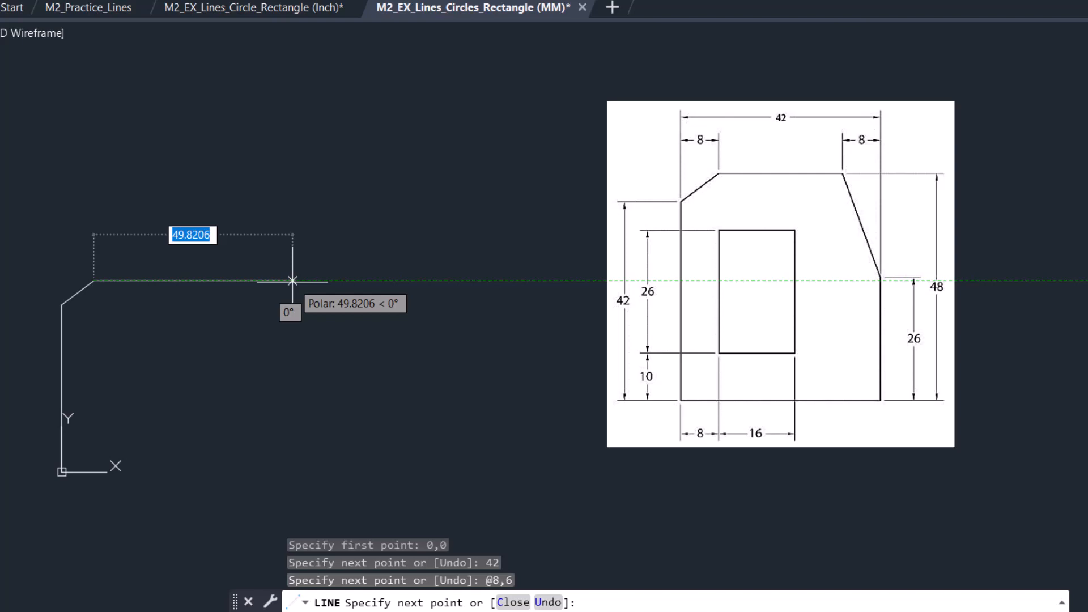
type("26")
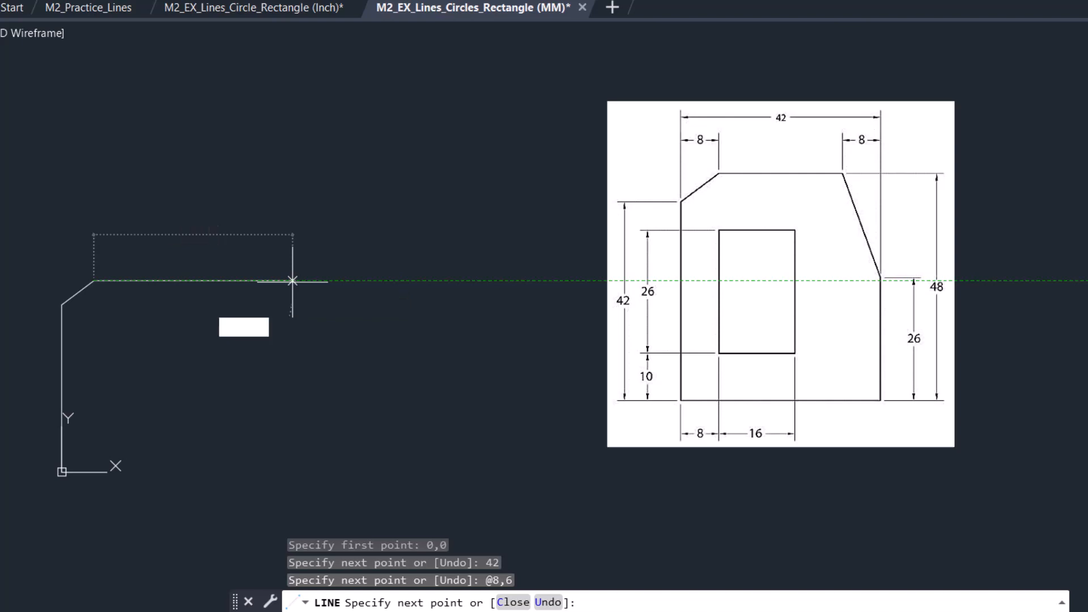
key("Return")
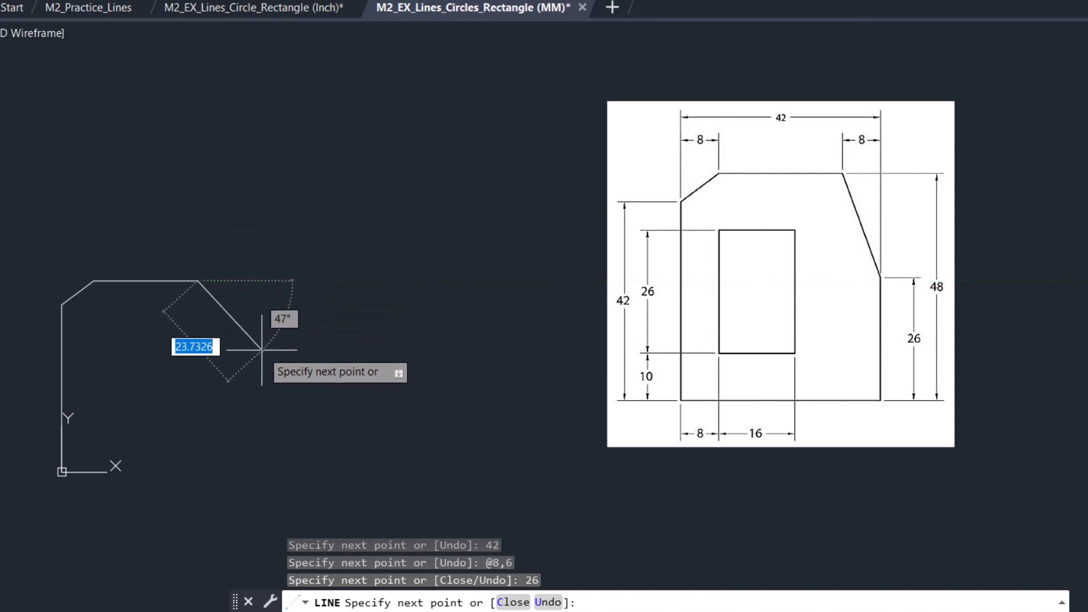
Draw the right side with a slanted line @8,-22 and a 26 mm line down, then close the outline.
type("@8,")
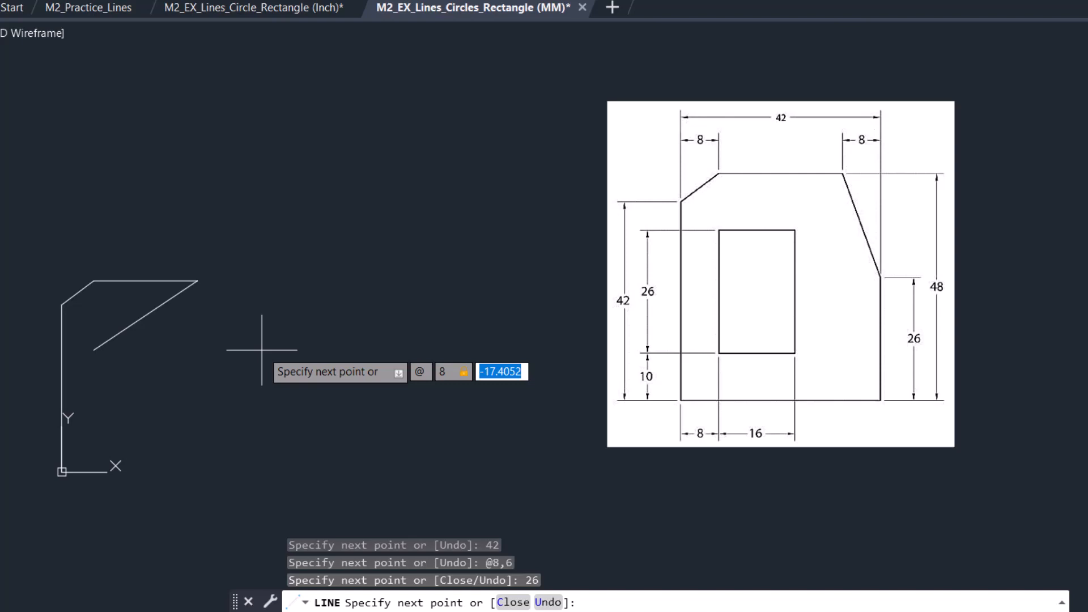
type("-22")
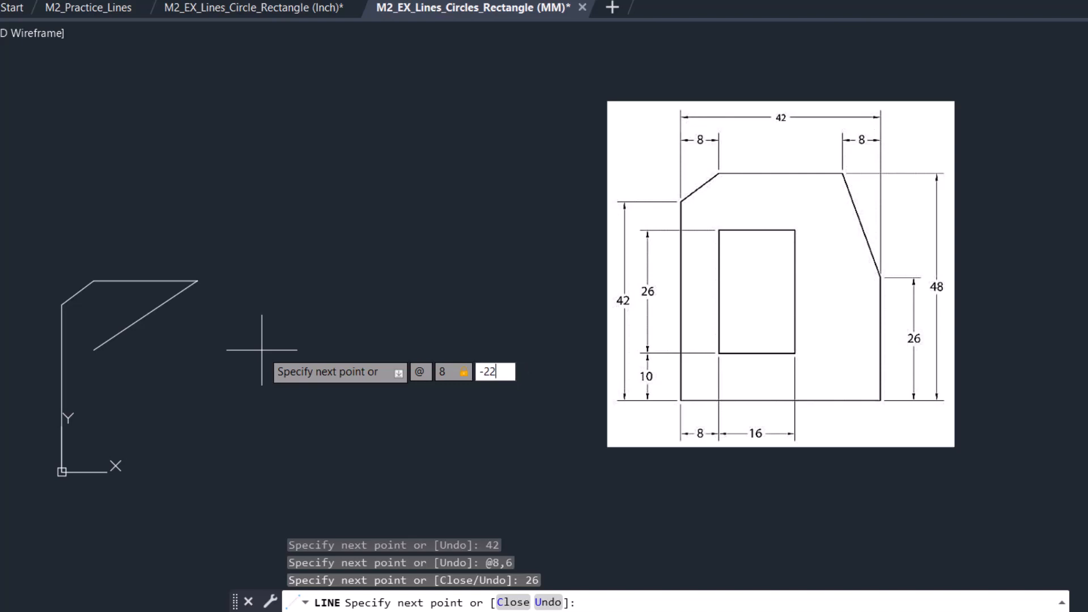
key("Return")
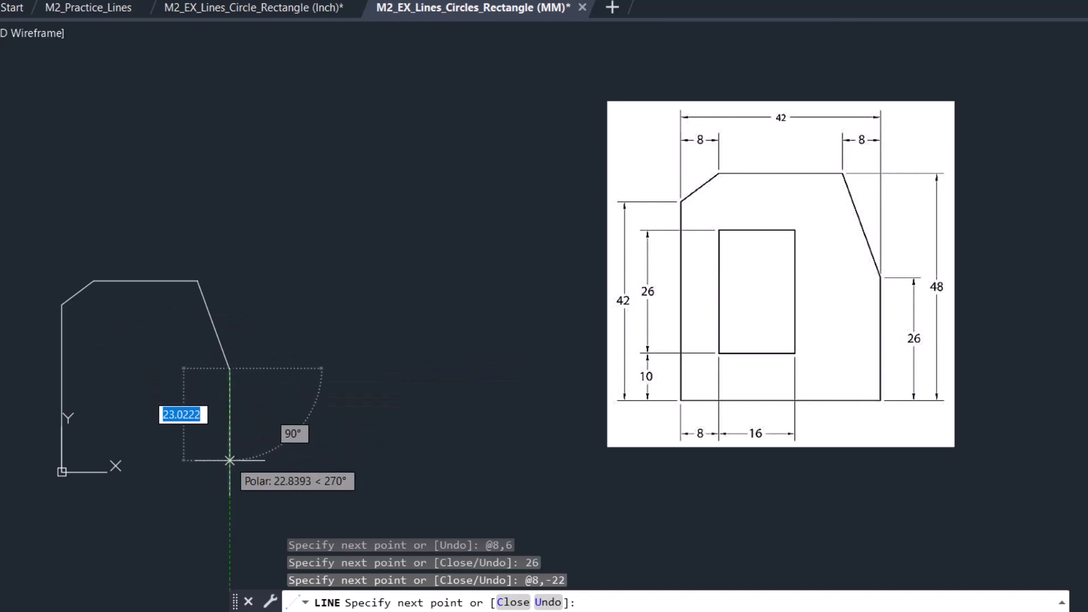
type("26")
key("Return")
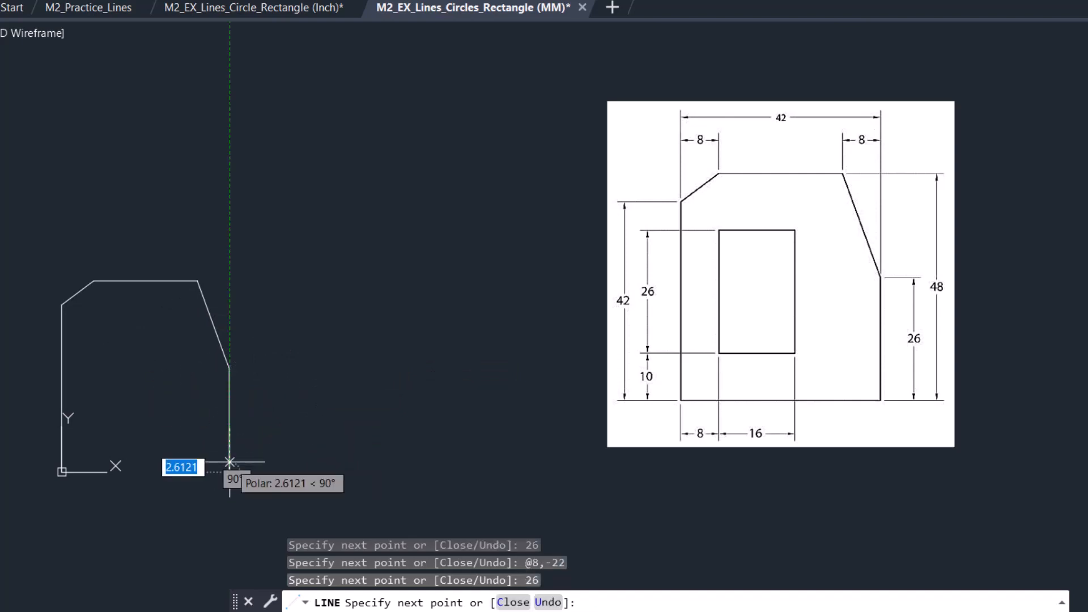
type("c")
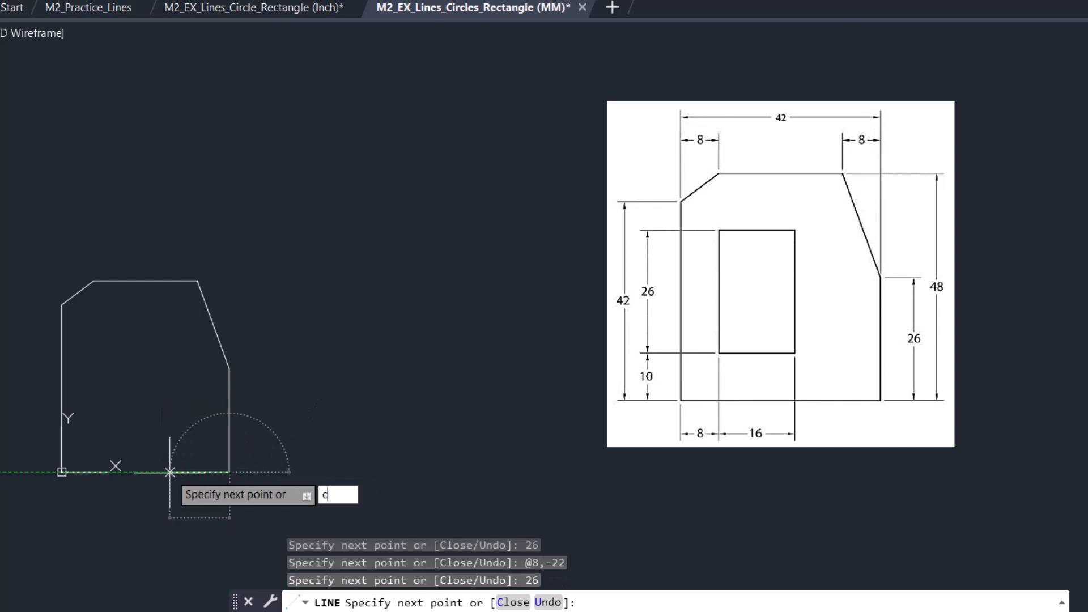
key("Return")
Start a new line at absolute coordinates 8,10 for the lower-left corner of the inner rectangle.
scroll(119, 401, "up", 3)
middle_click_drag(177, 394, 263, 325)
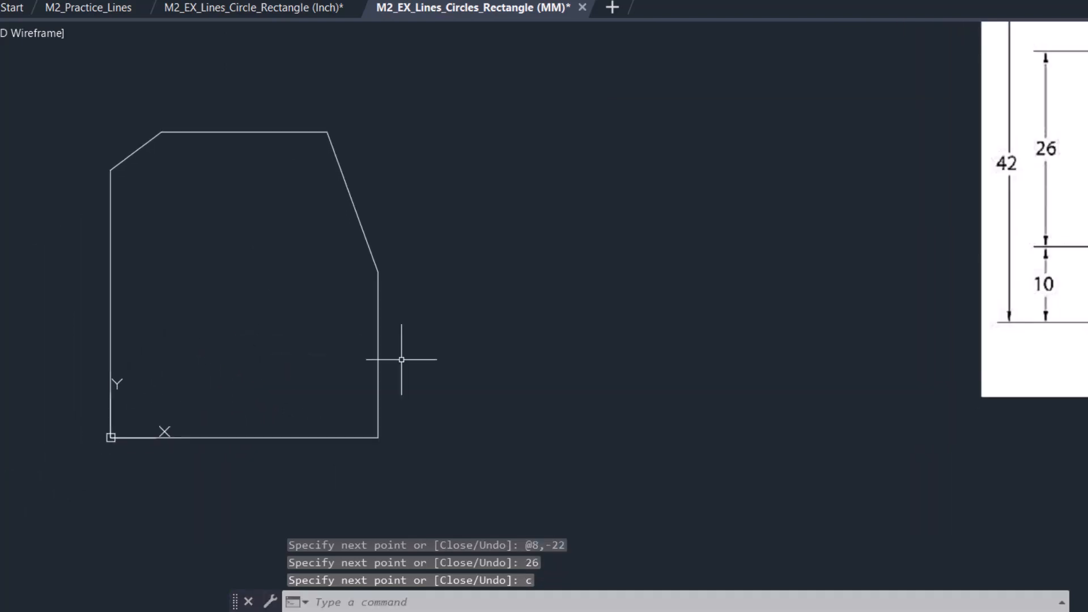
scroll(429, 367, "down", 2)
middle_click_drag(429, 367, 372, 400)
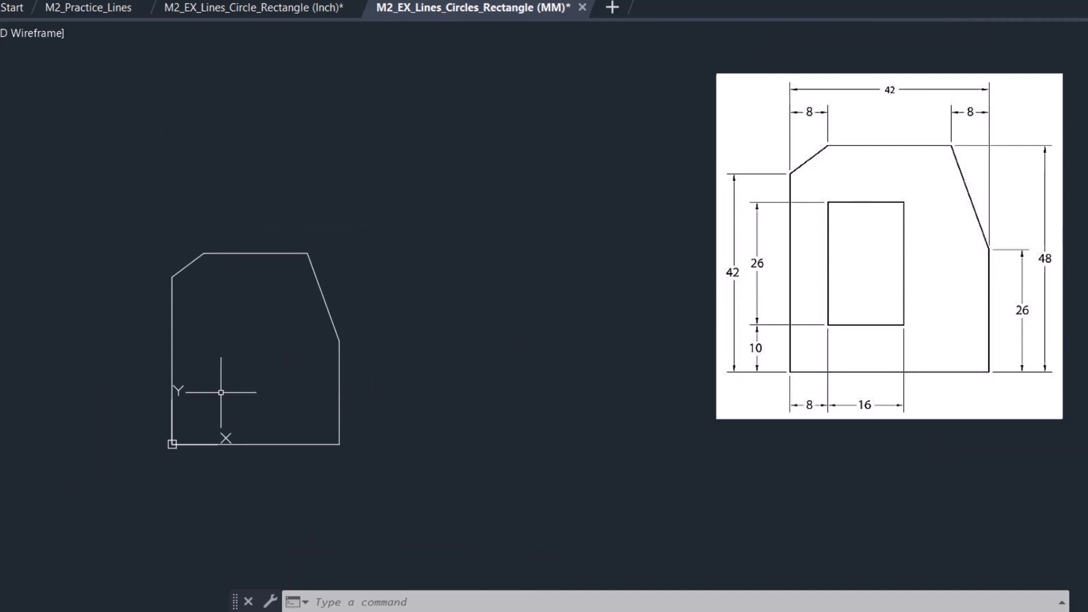
type("l")
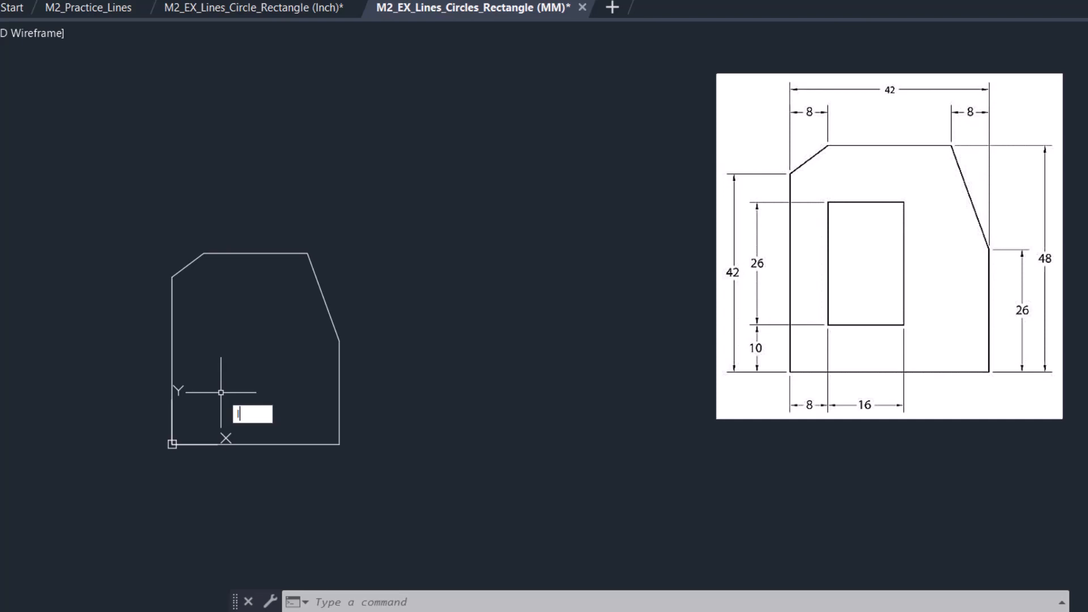
key("Return")
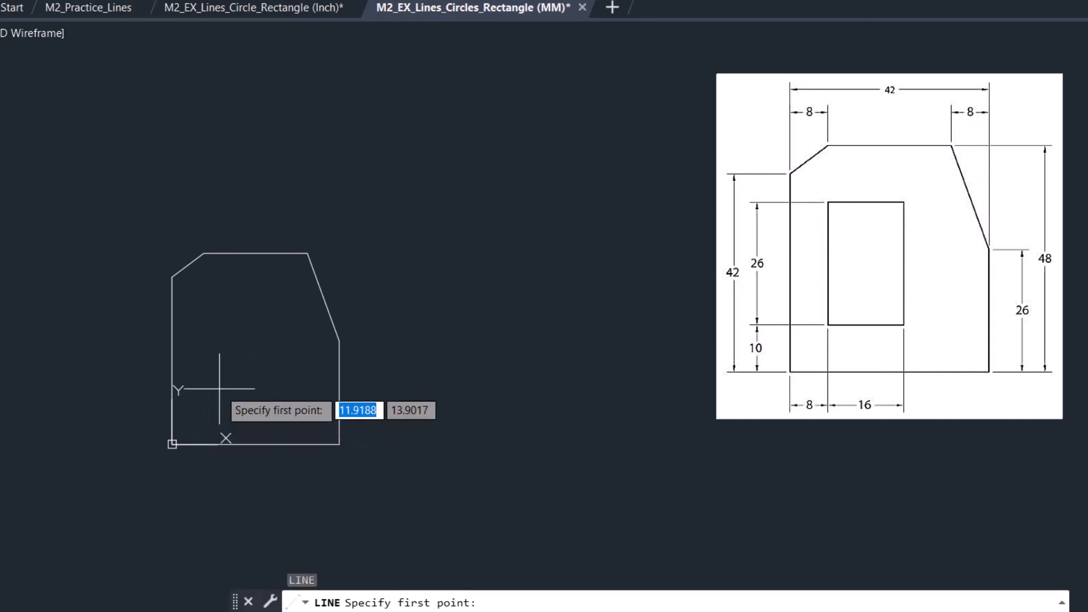
type("1")
key("BackSpace")
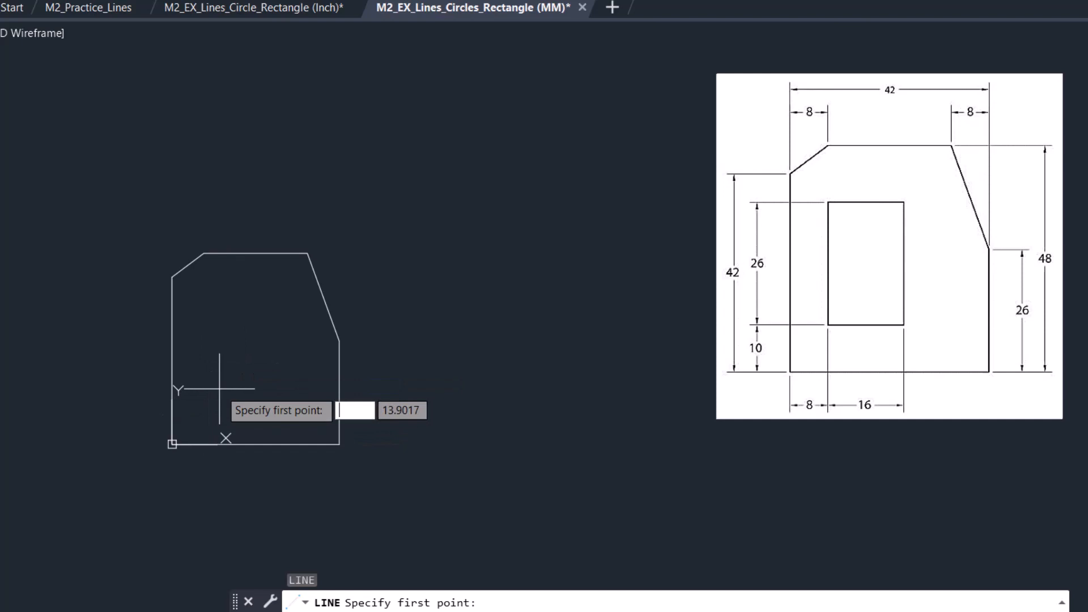
type("8")
key("Tab")
type("10")
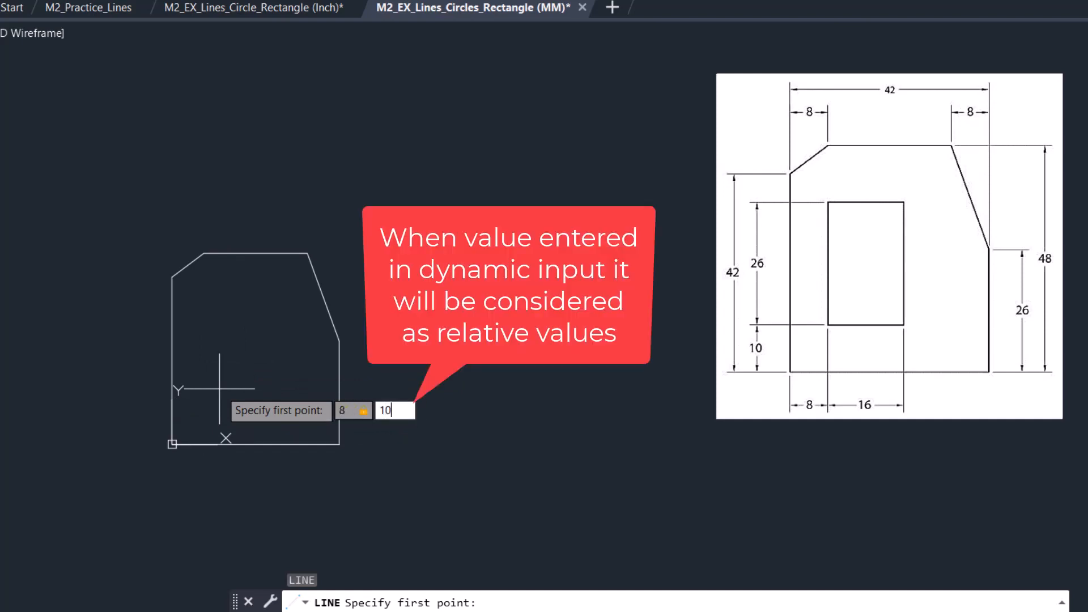
key("Return")
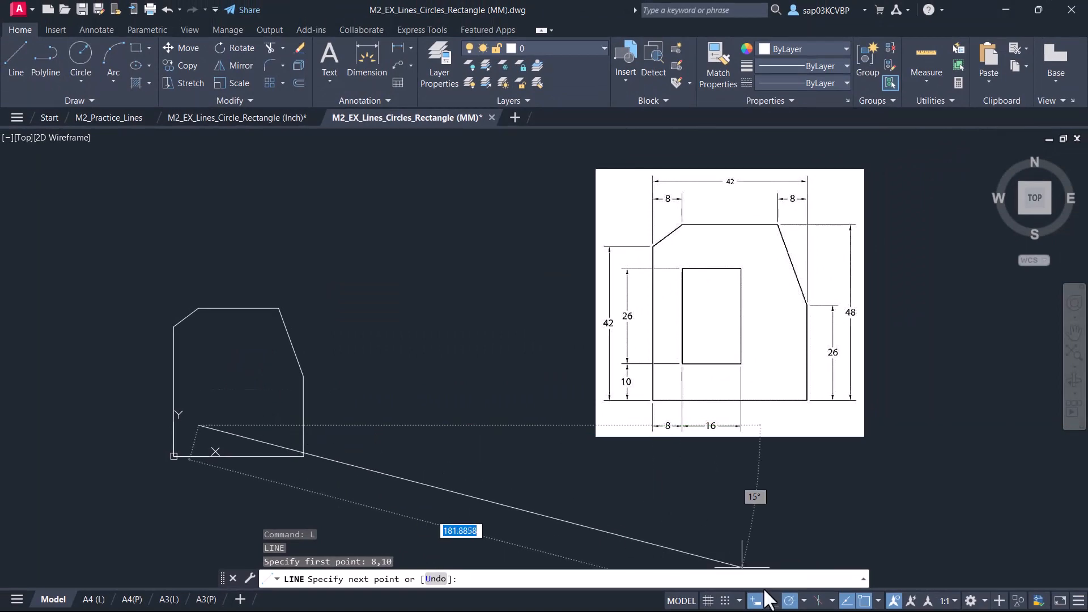
Turn off Dynamic Input and Polar Tracking, and draw the inner rectangle's bottom edge to absolute point 24,10.
left_click(790, 600)
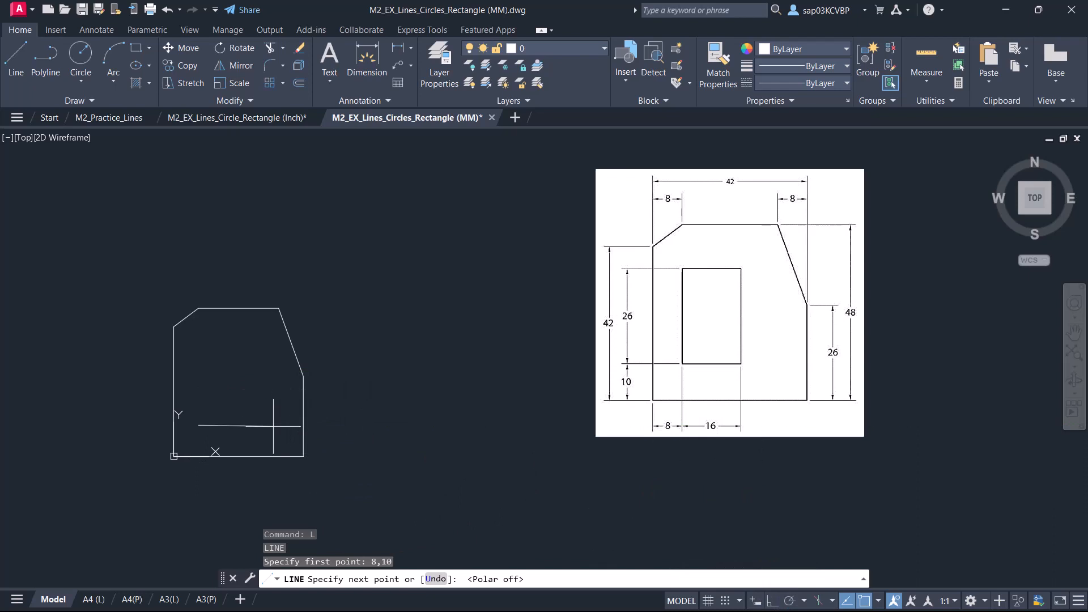
type("24,10")
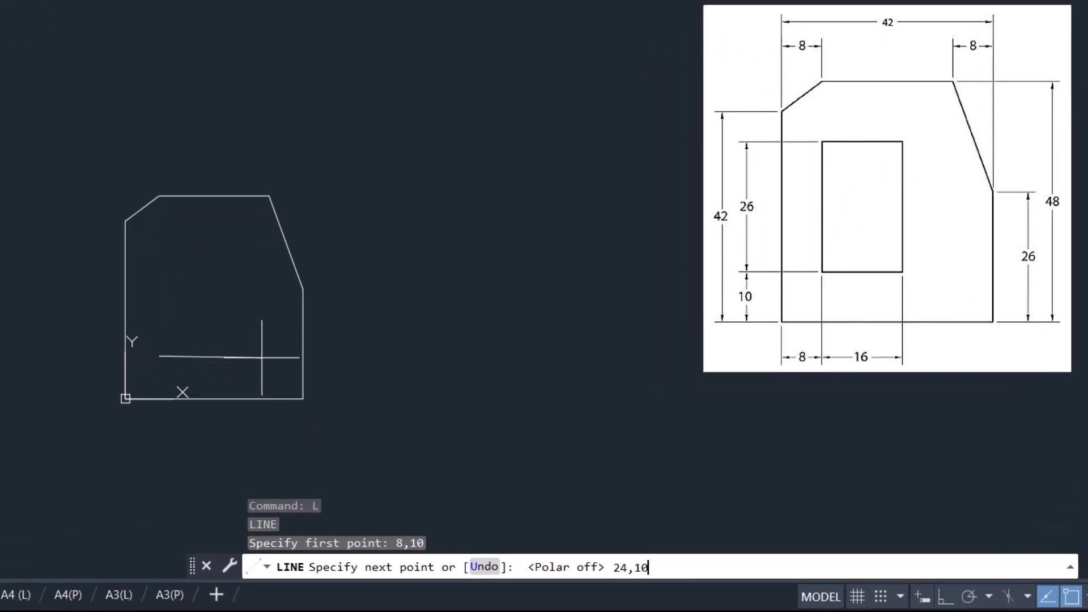
key("Return")
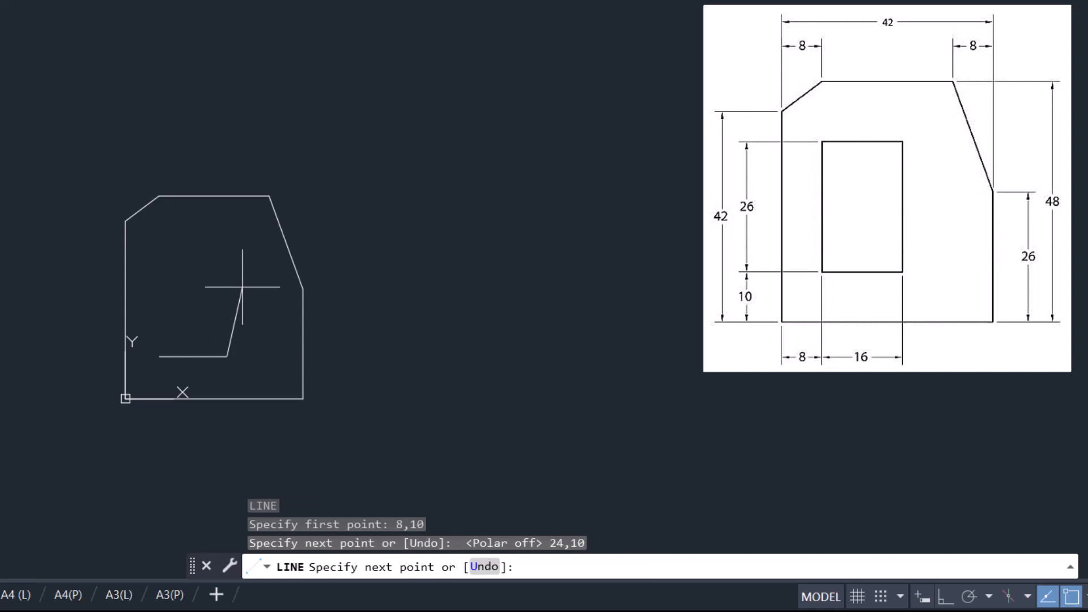
Draw the inner rectangle's right and top edges through absolute points 24,36 and 8,36, and close the rectangle.
type("24,36")
key("Return")
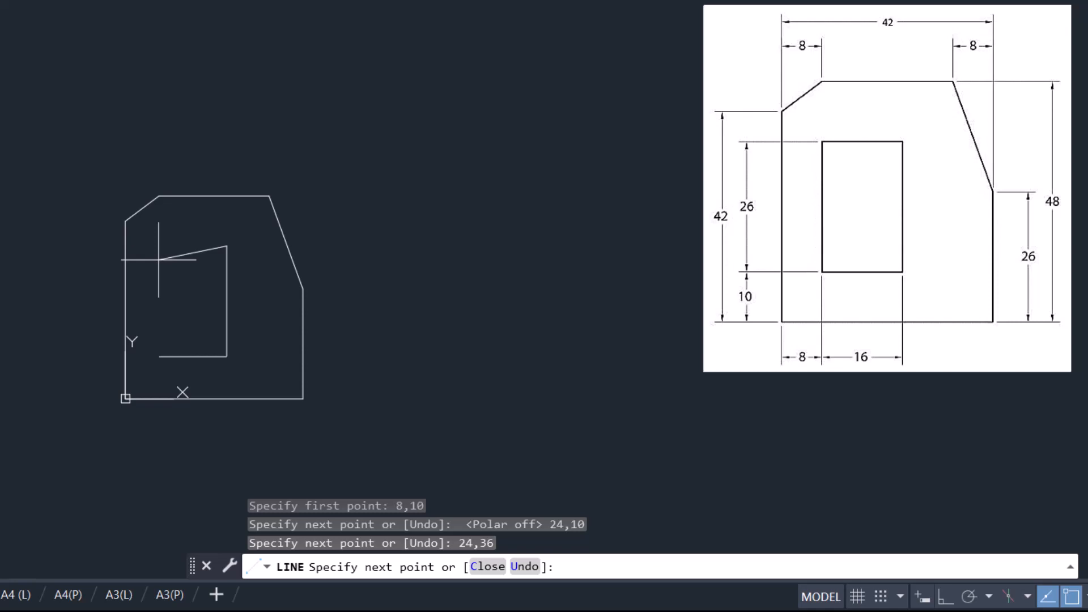
type("8,36")
key("Return")
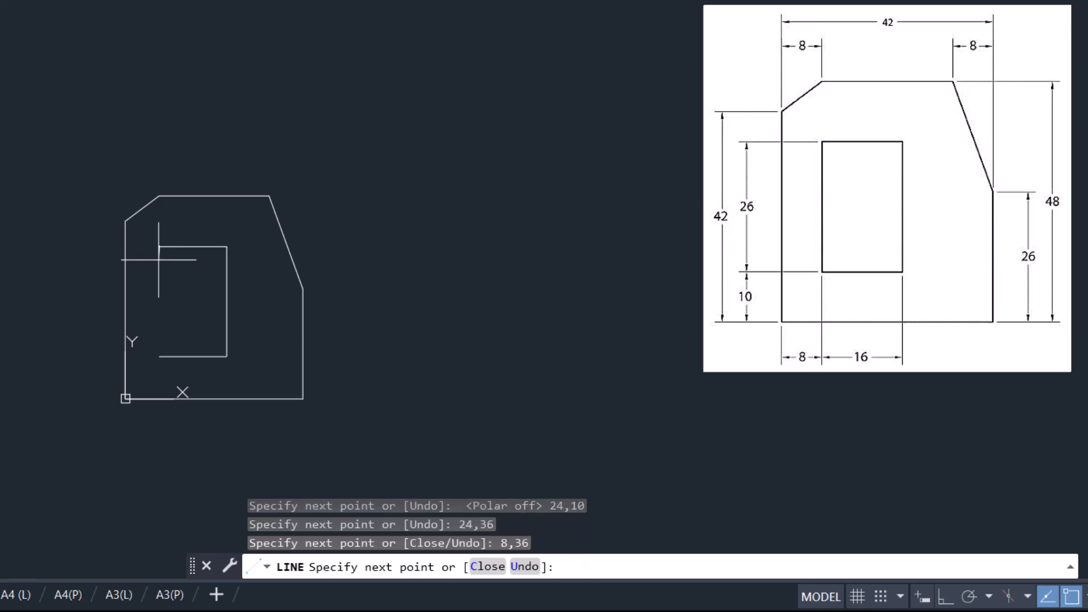
type("c")
key("Return")
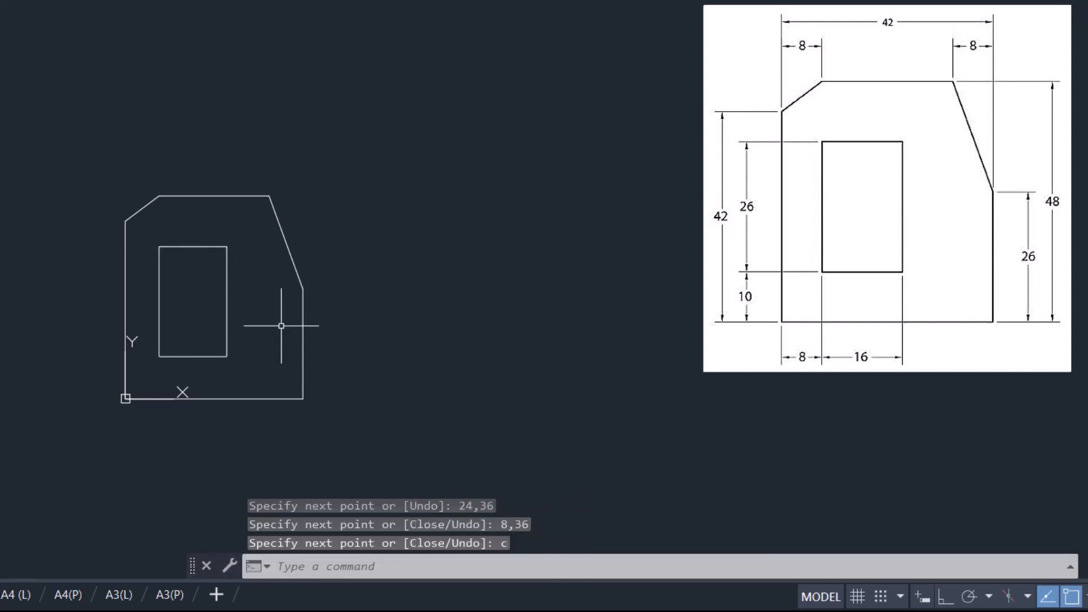